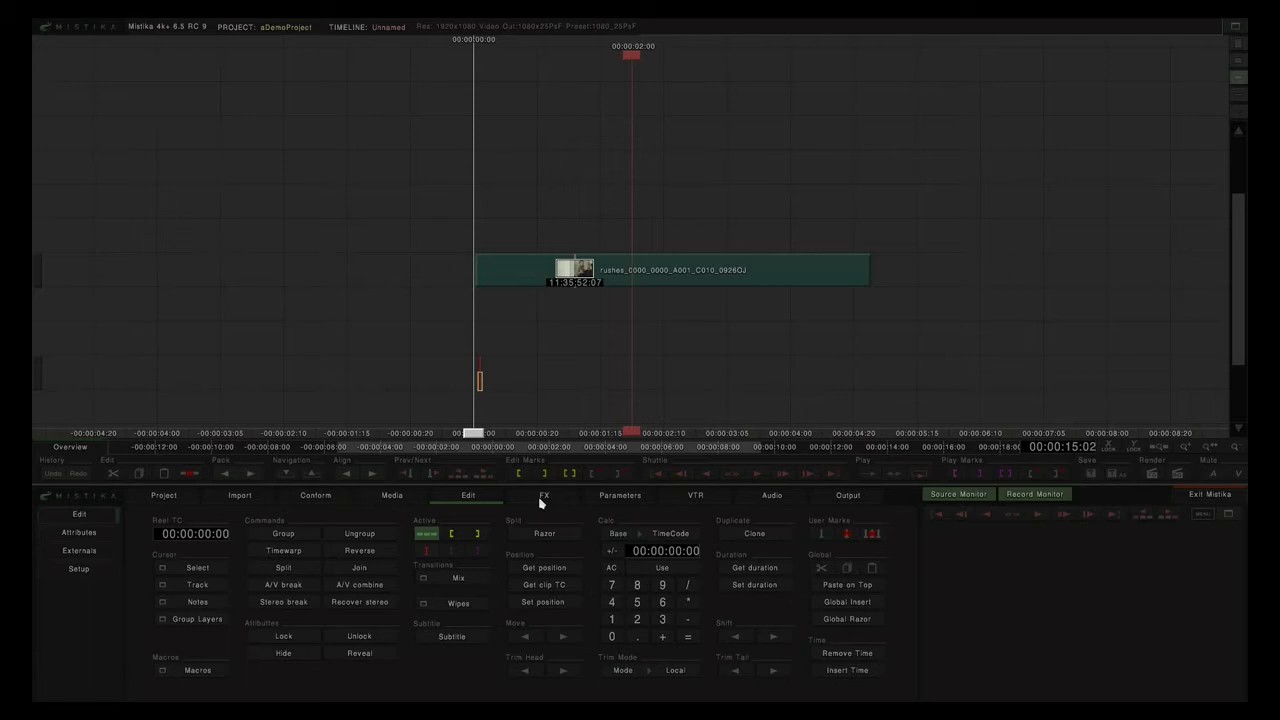
Add a Title effect over the rushes clip on the timeline and open its title text editor.
left_click(662, 278)
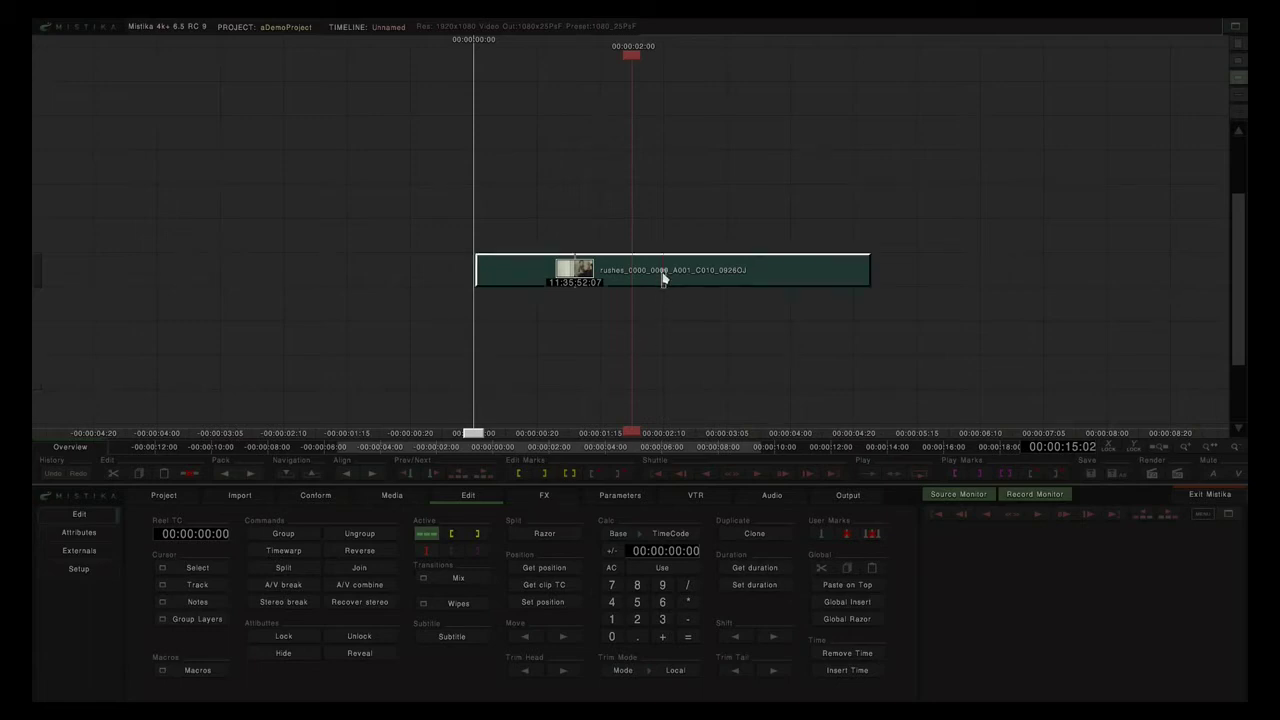
left_click(544, 495)
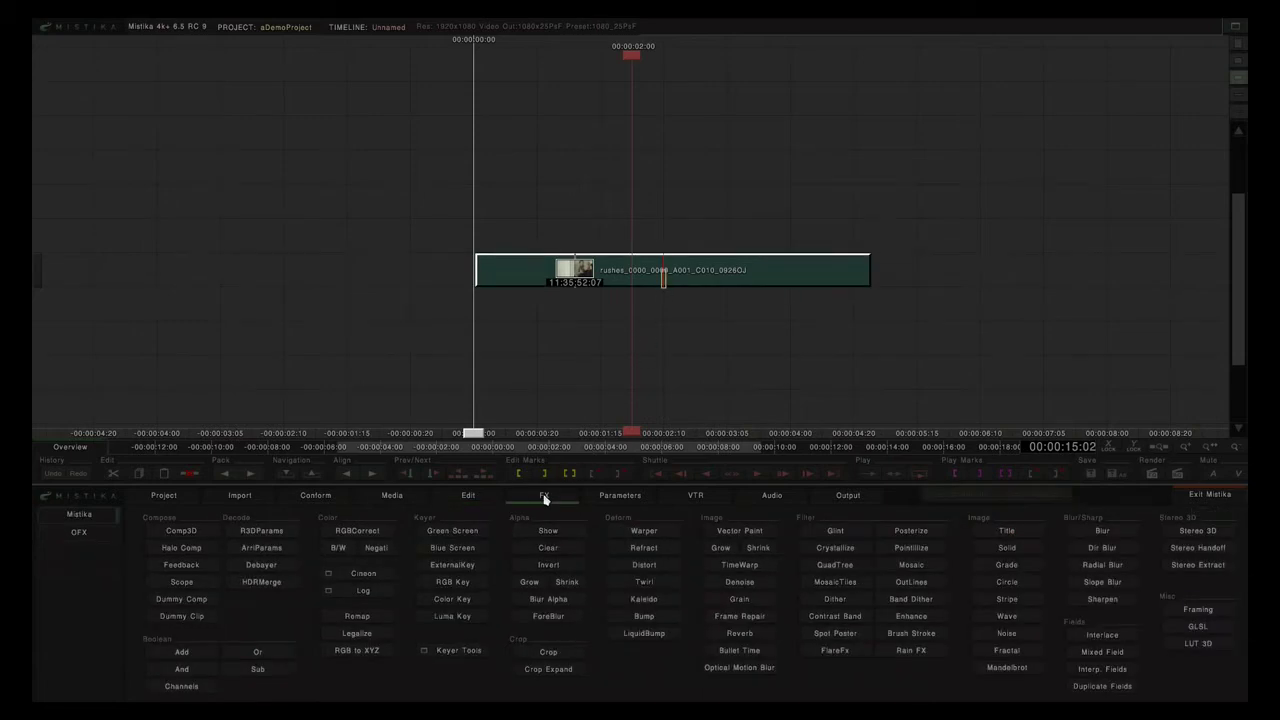
left_click(1006, 533)
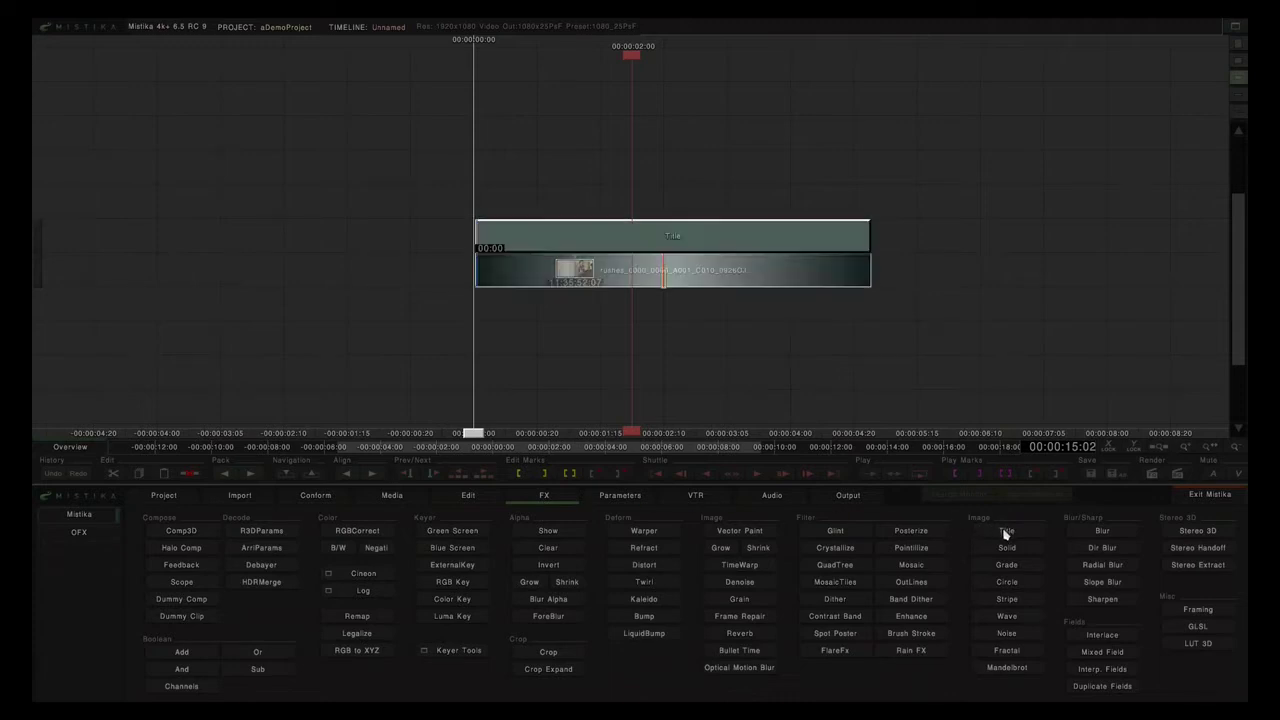
double_click(671, 240)
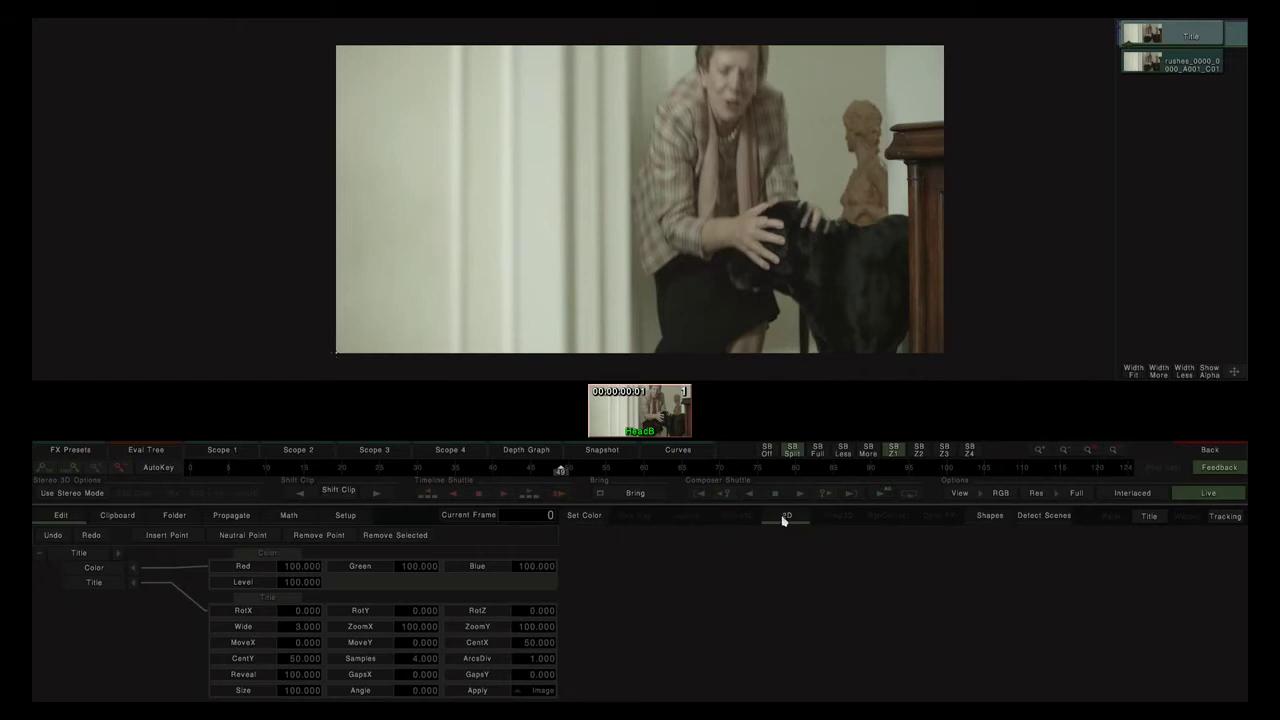
left_click(1150, 518)
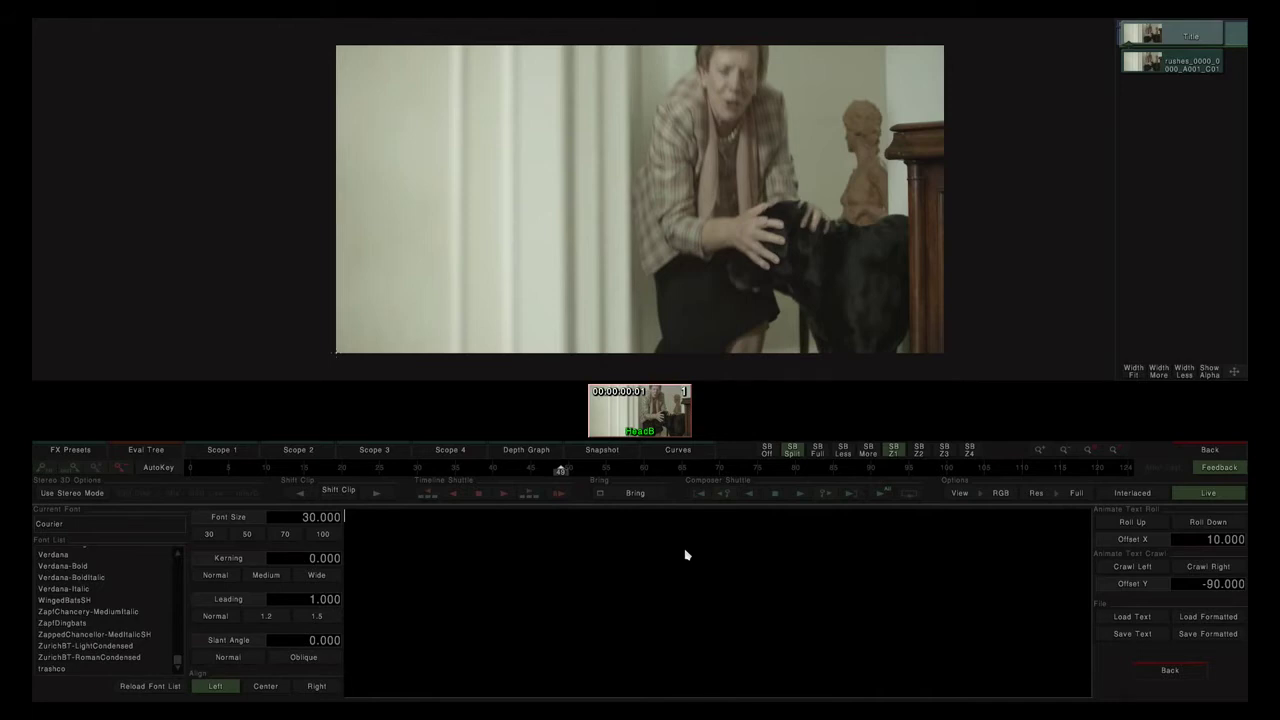
Enter the text "title" at font size 141 and centre it in the middle of the frame.
type("title")
left_click(320, 522)
left_click_drag(320, 522, 700, 526)
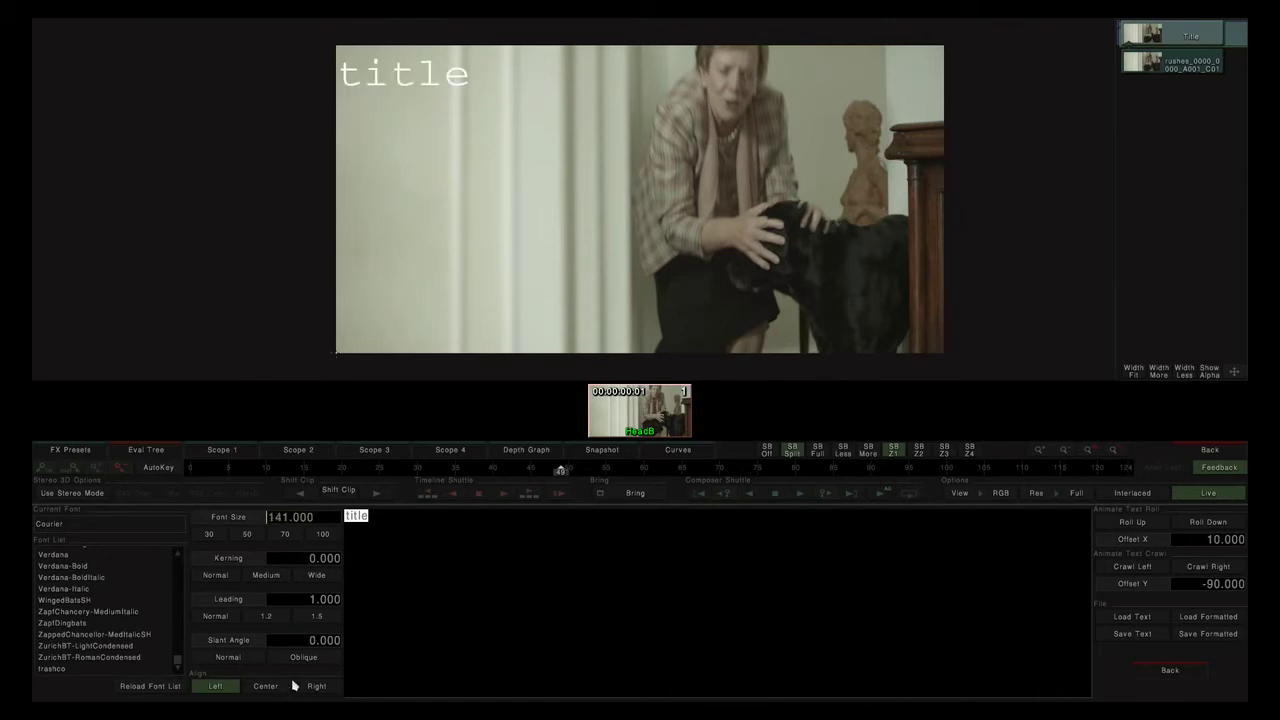
left_click(268, 688)
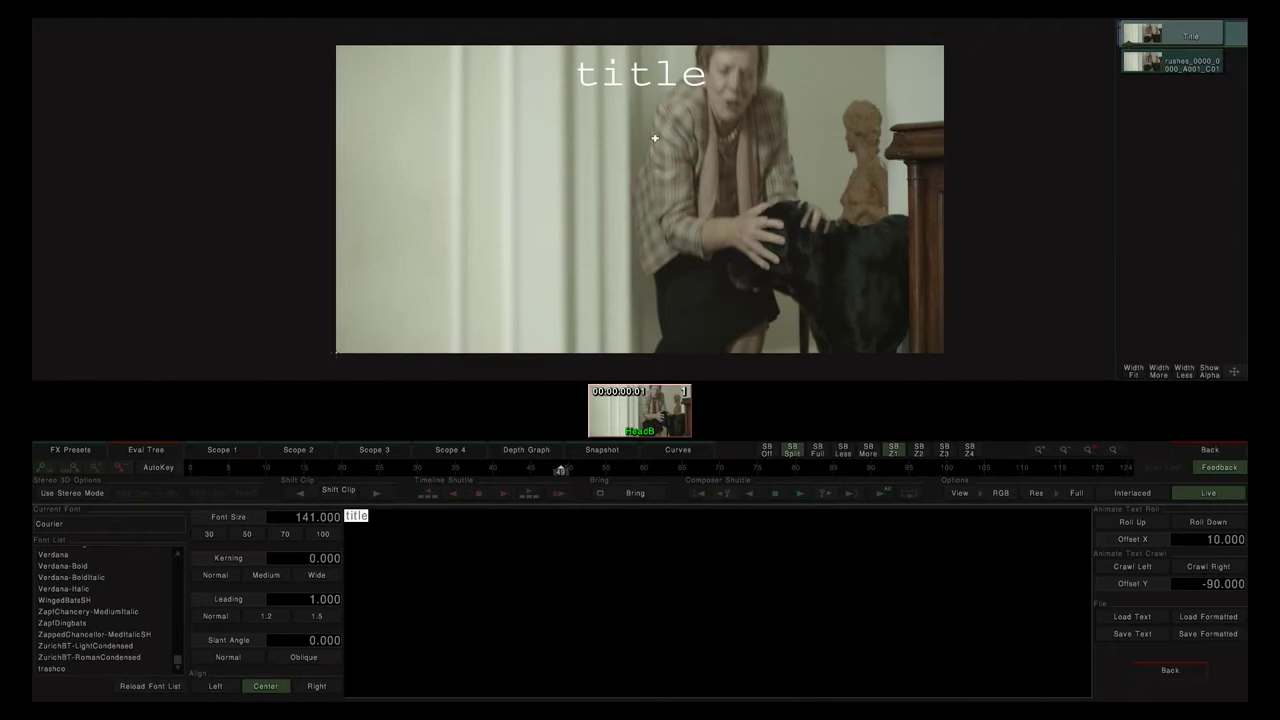
left_click_drag(657, 135, 659, 237)
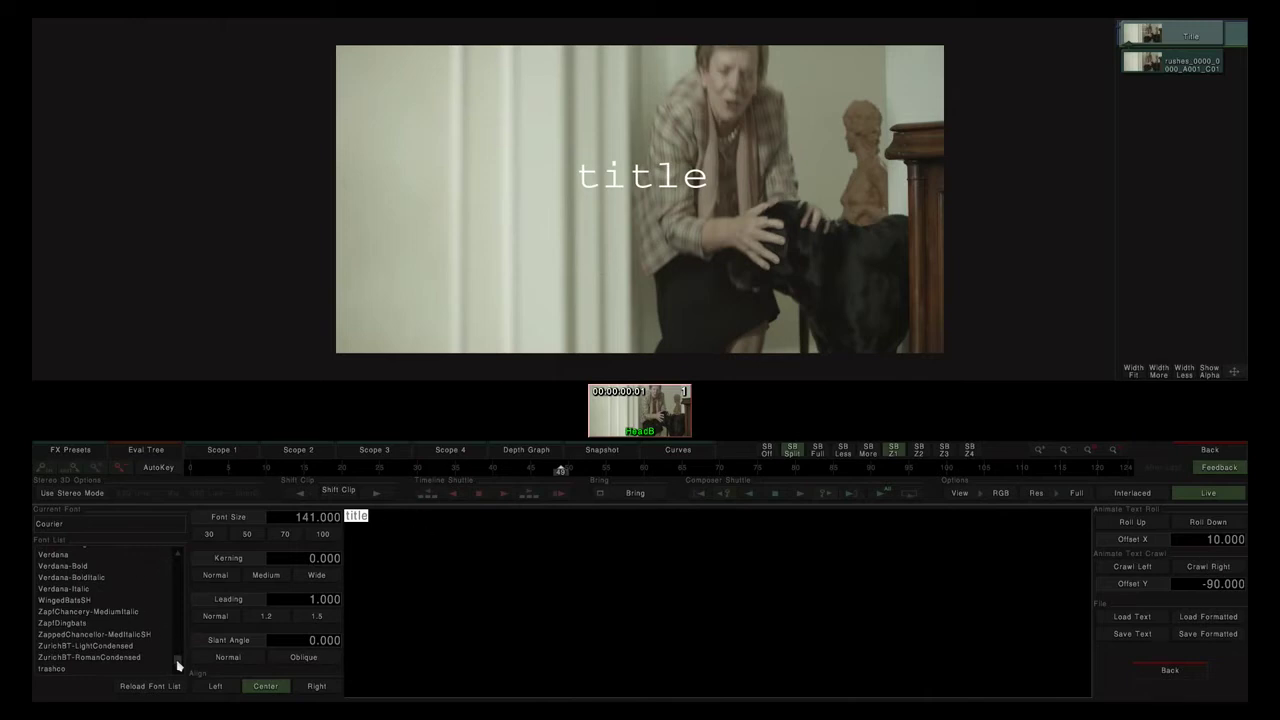
Set the title's font to NewMilleniumSchlbk-BoldSH and its last letter "e" to HelveticaRoundedLTStd-BlkO.
left_click_drag(178, 665, 180, 634)
left_click(133, 575)
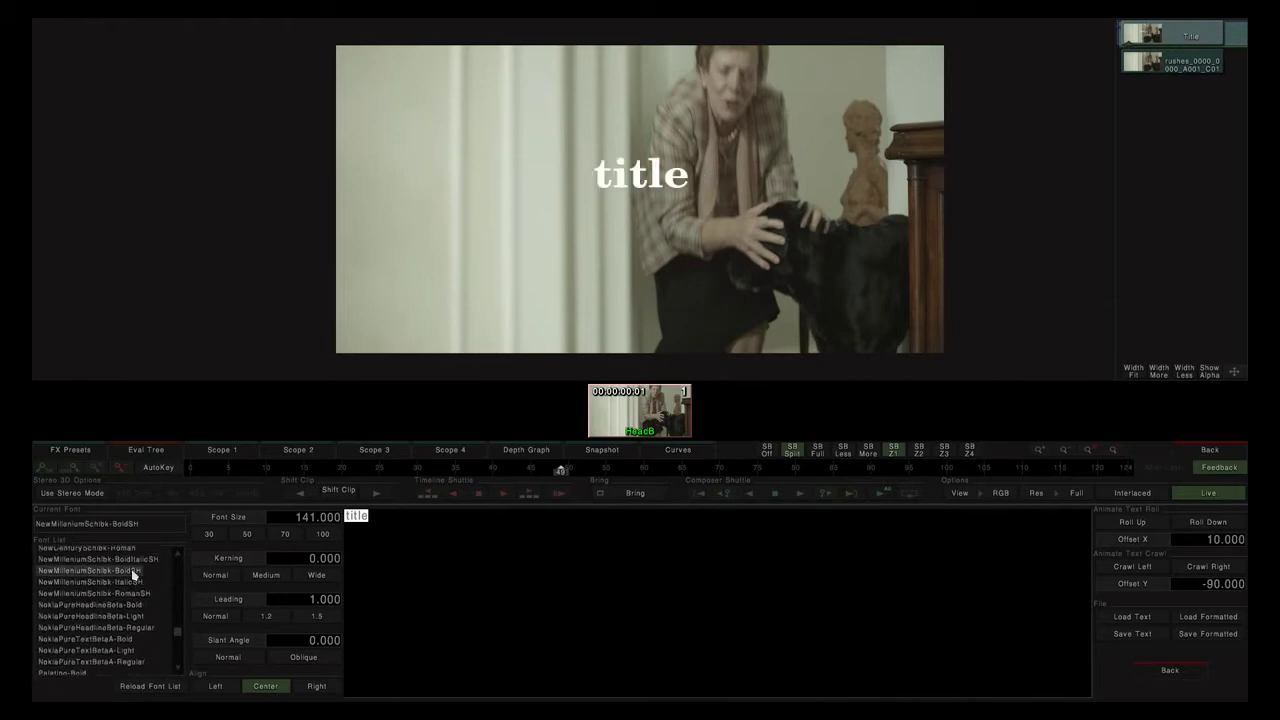
left_click(365, 519)
left_click_drag(180, 640, 177, 616)
left_click(69, 598)
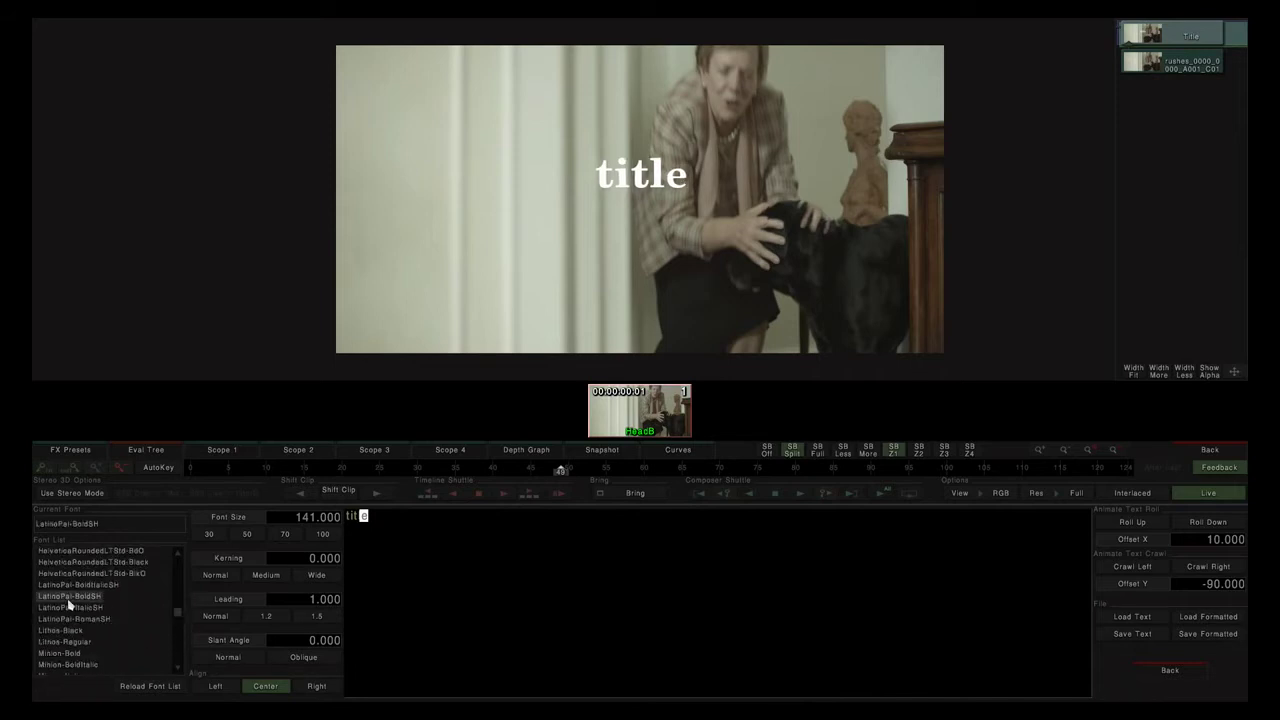
left_click(82, 575)
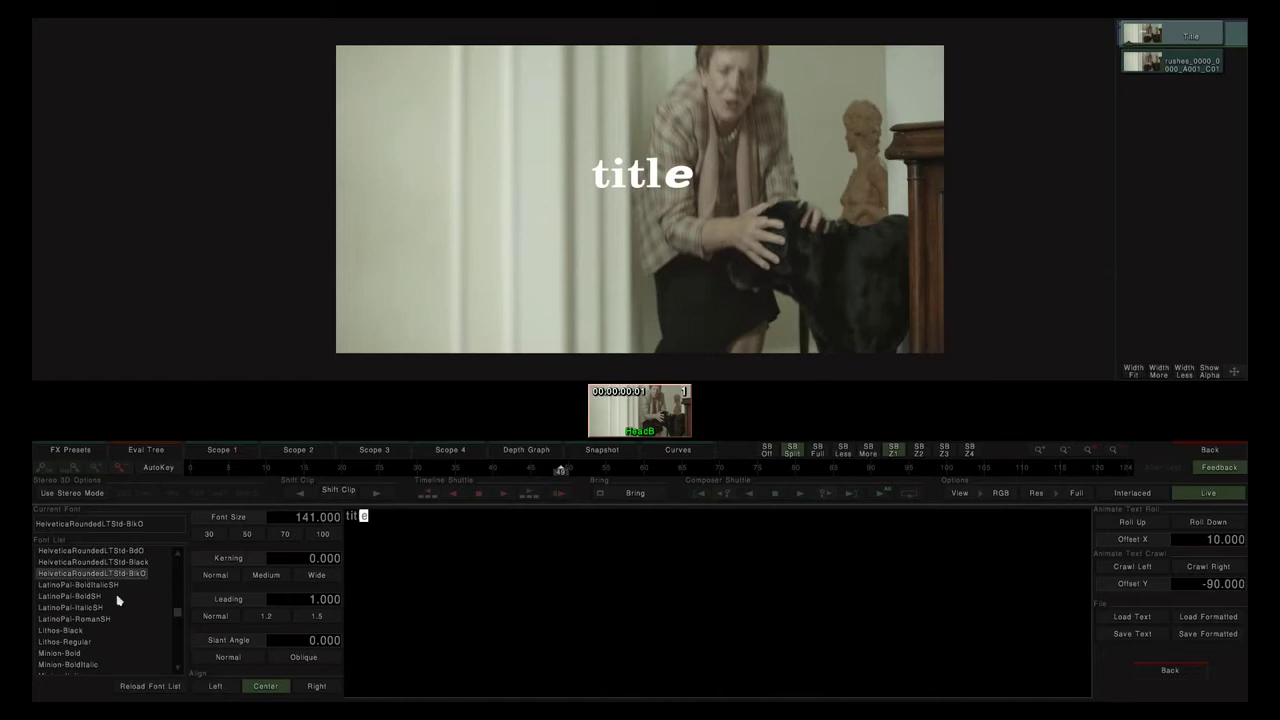
Check the system font folder /usr/share/fonts/mistika and reload the title editor's font list.
left_click(216, 695)
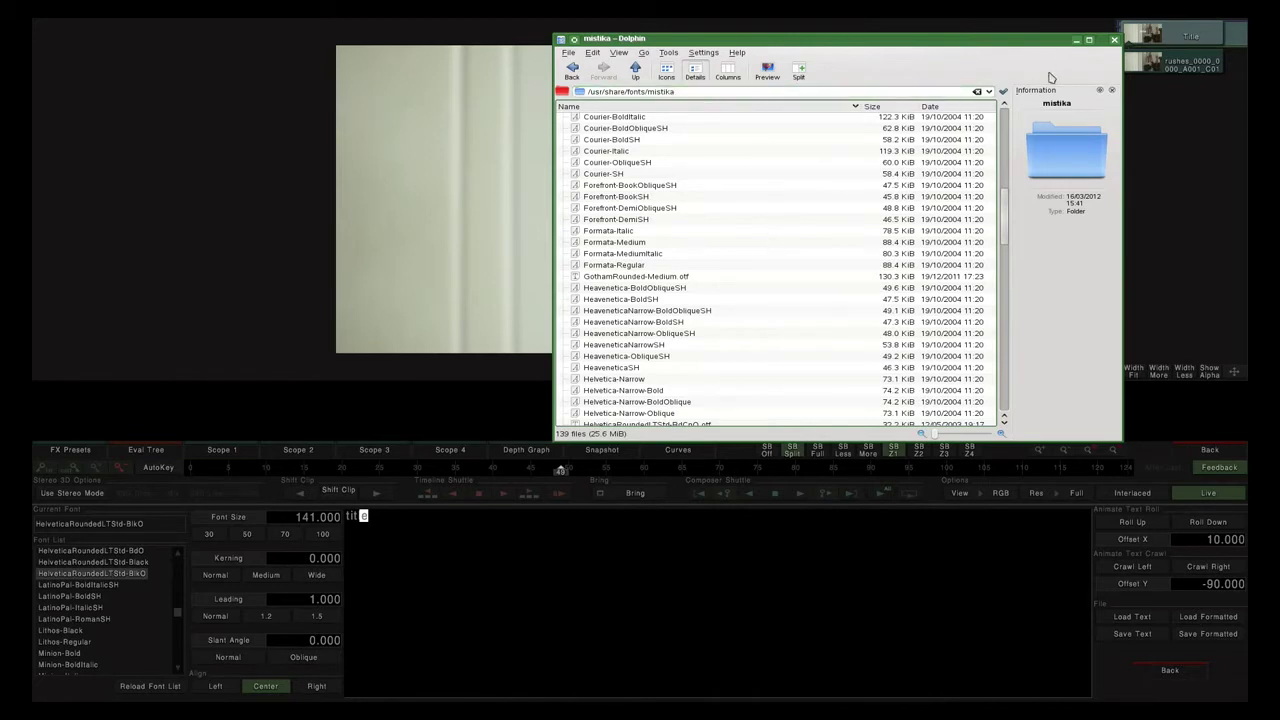
left_click(1076, 40)
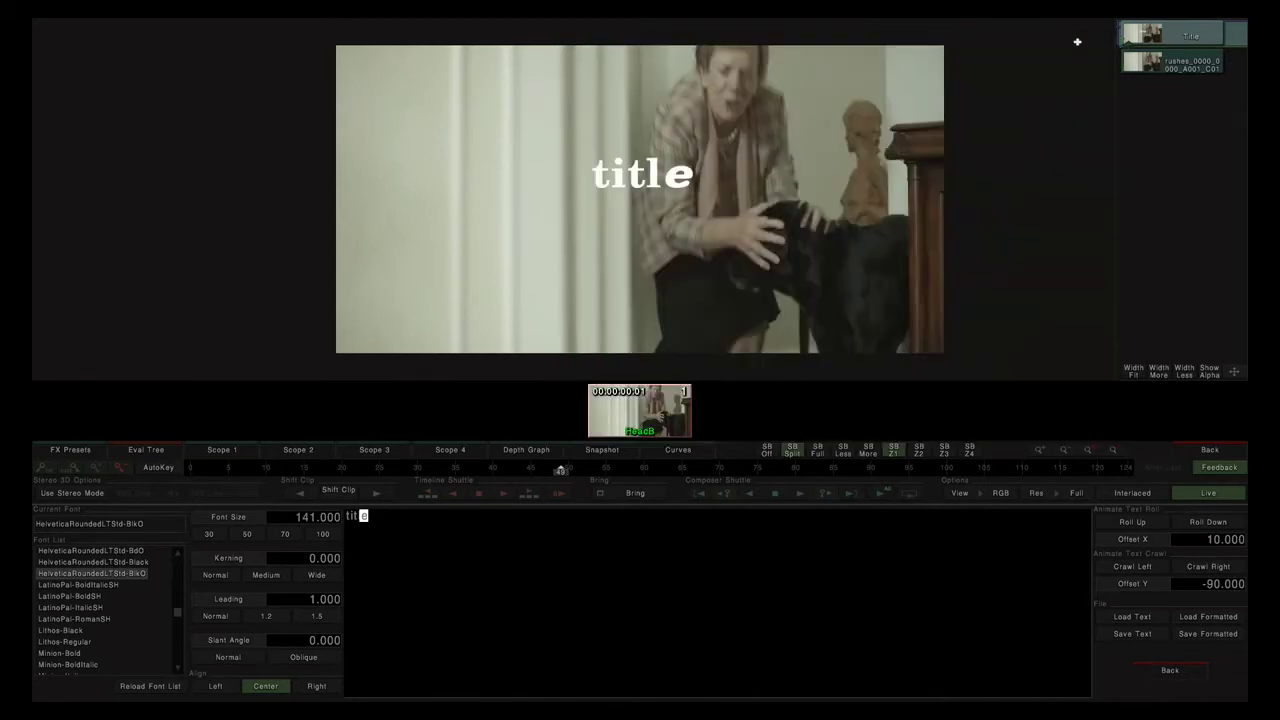
left_click(169, 688)
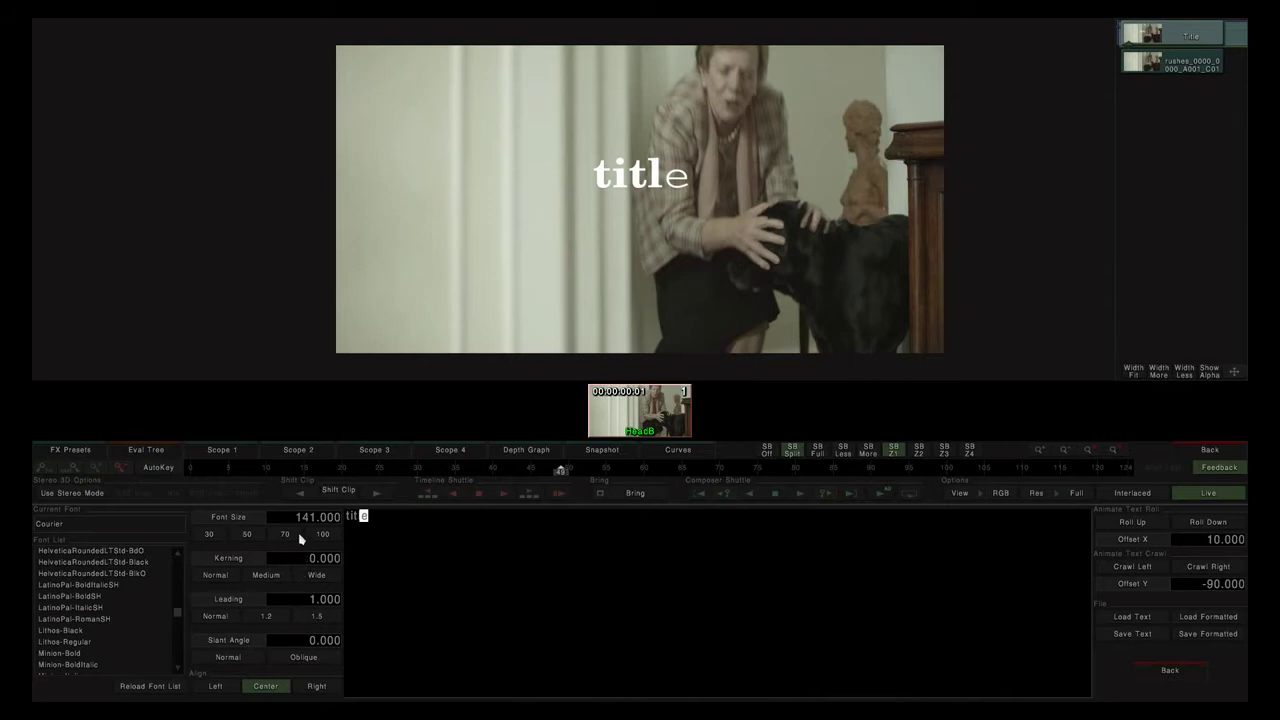
Replace the title text with two lines reading "Title Line 1" and "Title Line 2".
left_click_drag(392, 522, 340, 525)
type("Title L")
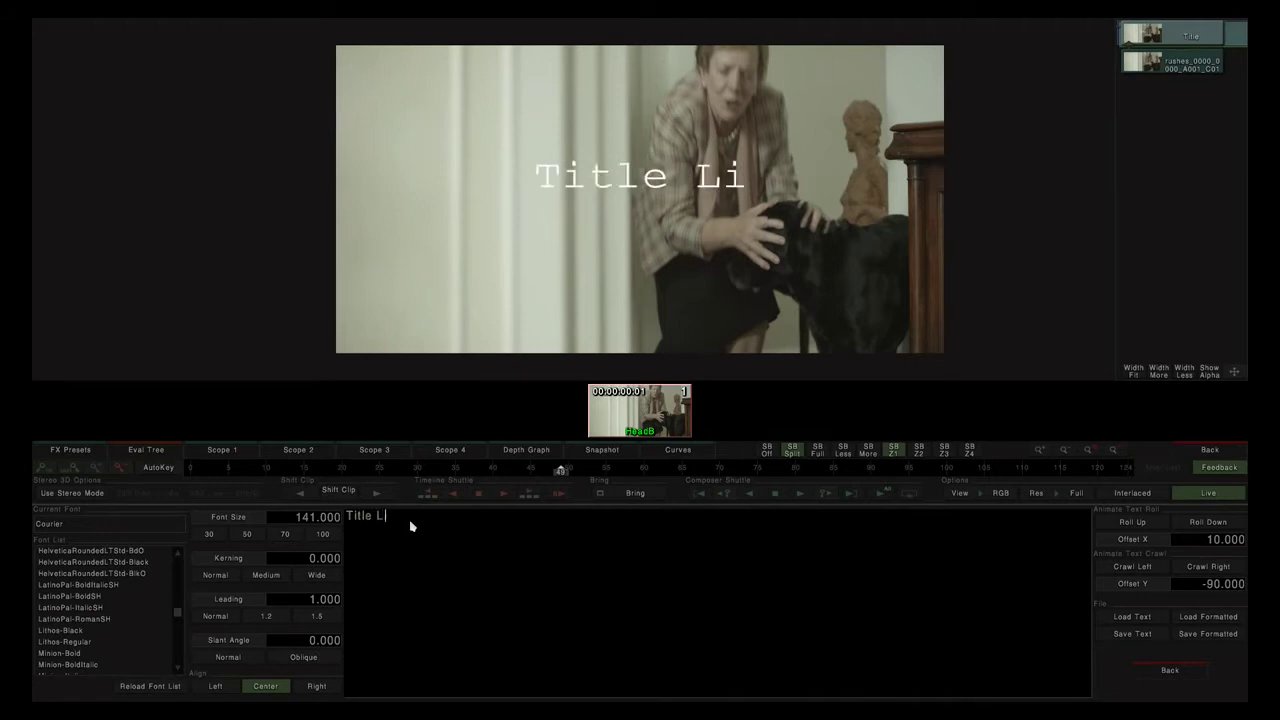
type("ine 1 T")
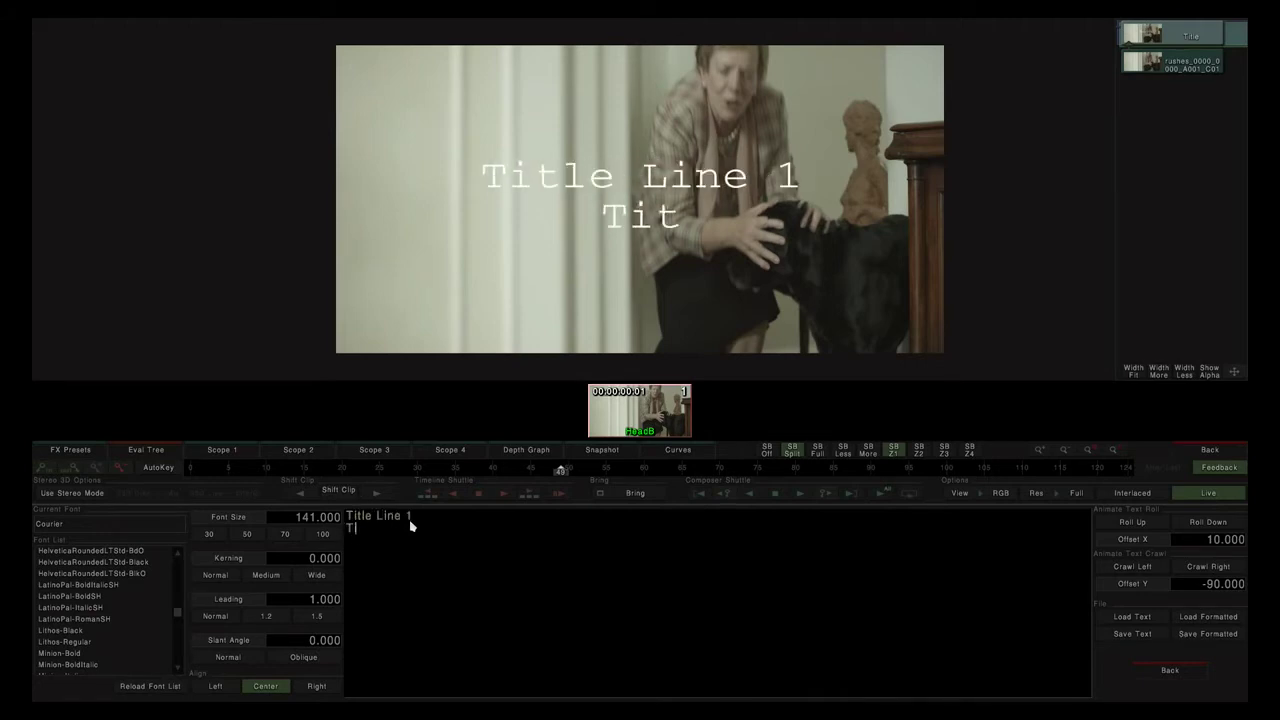
type("itle Line 2")
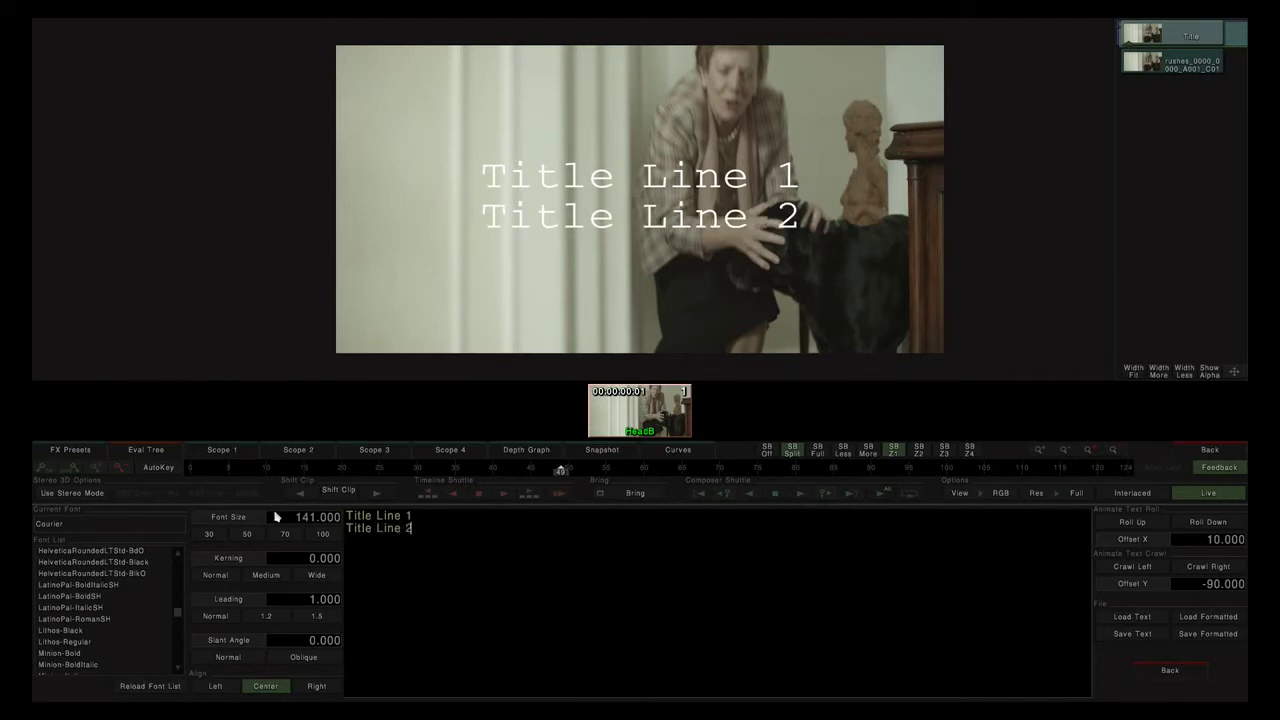
Reduce the first line's font size to about 129 and set its word "Line" to size 100.
left_click_drag(422, 519, 239, 524)
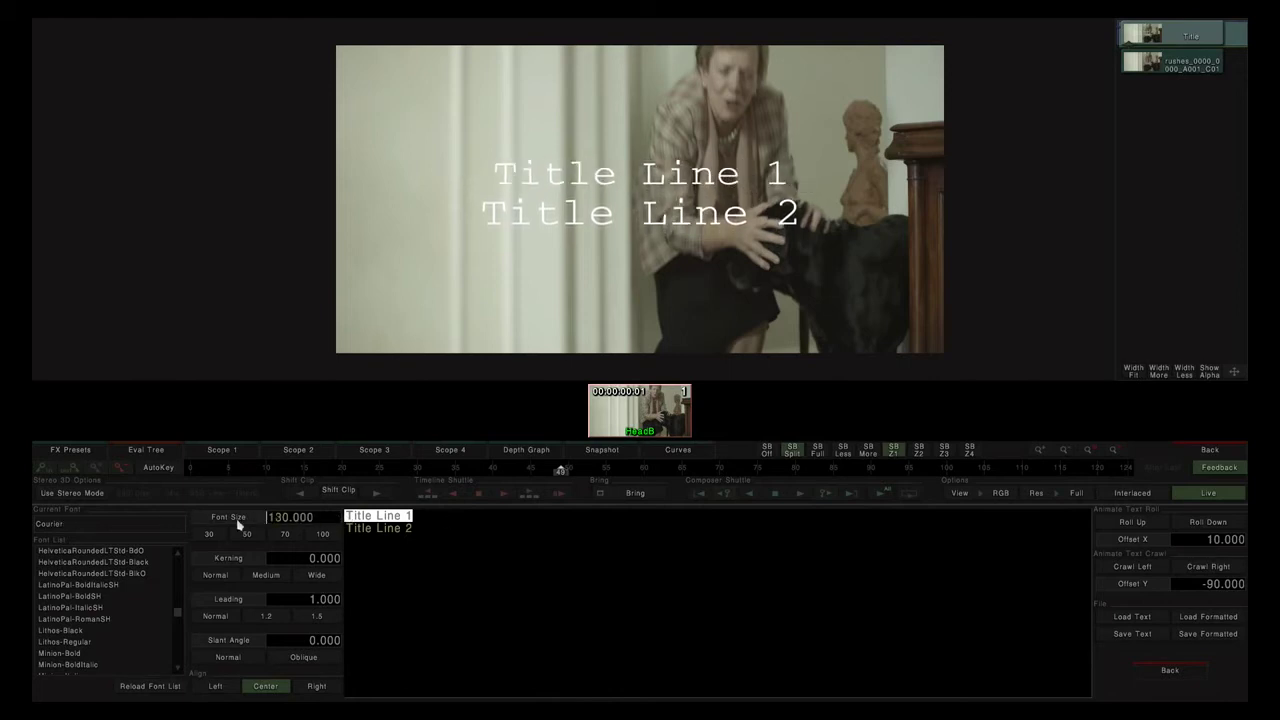
left_click_drag(401, 520, 295, 528)
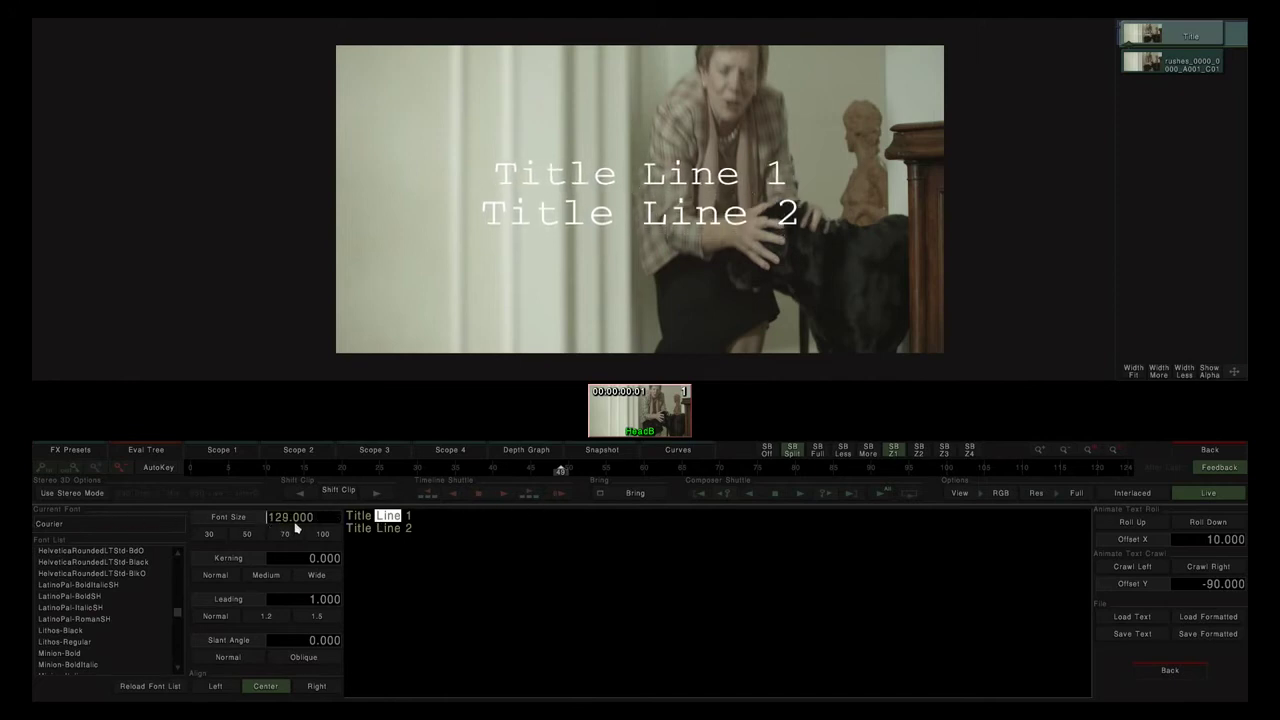
left_click(211, 537)
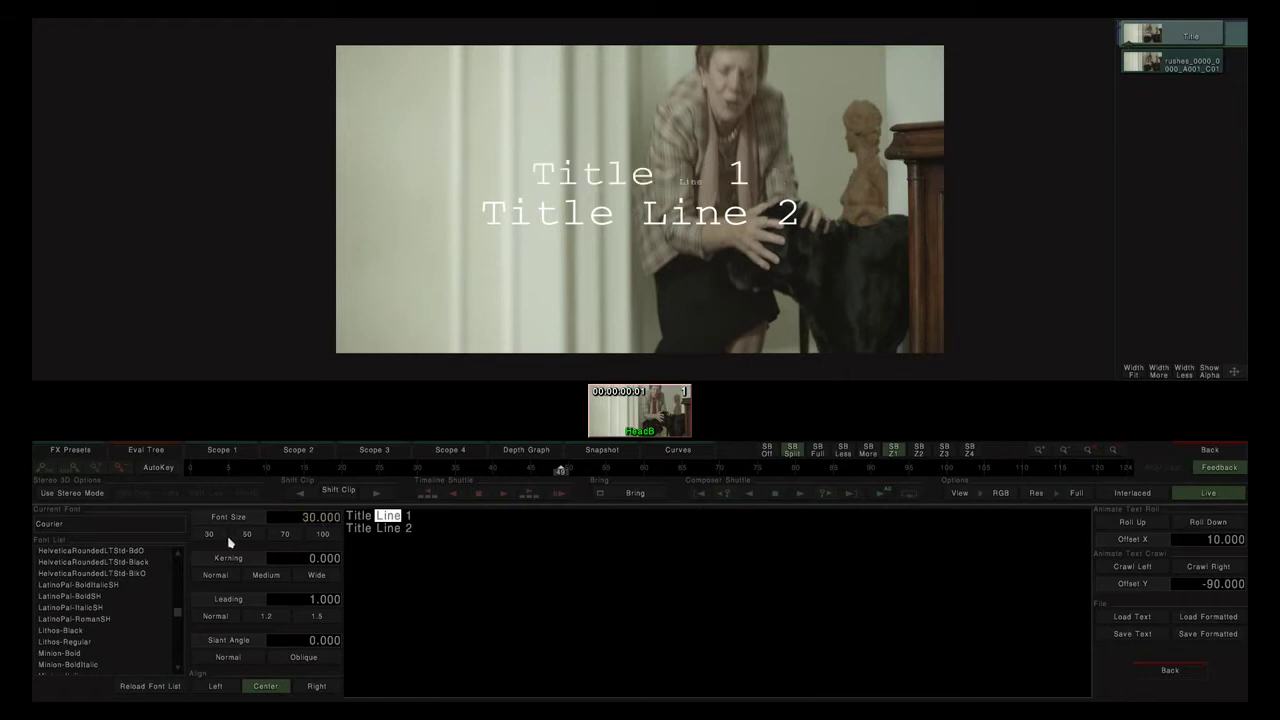
left_click(245, 537)
left_click(286, 535)
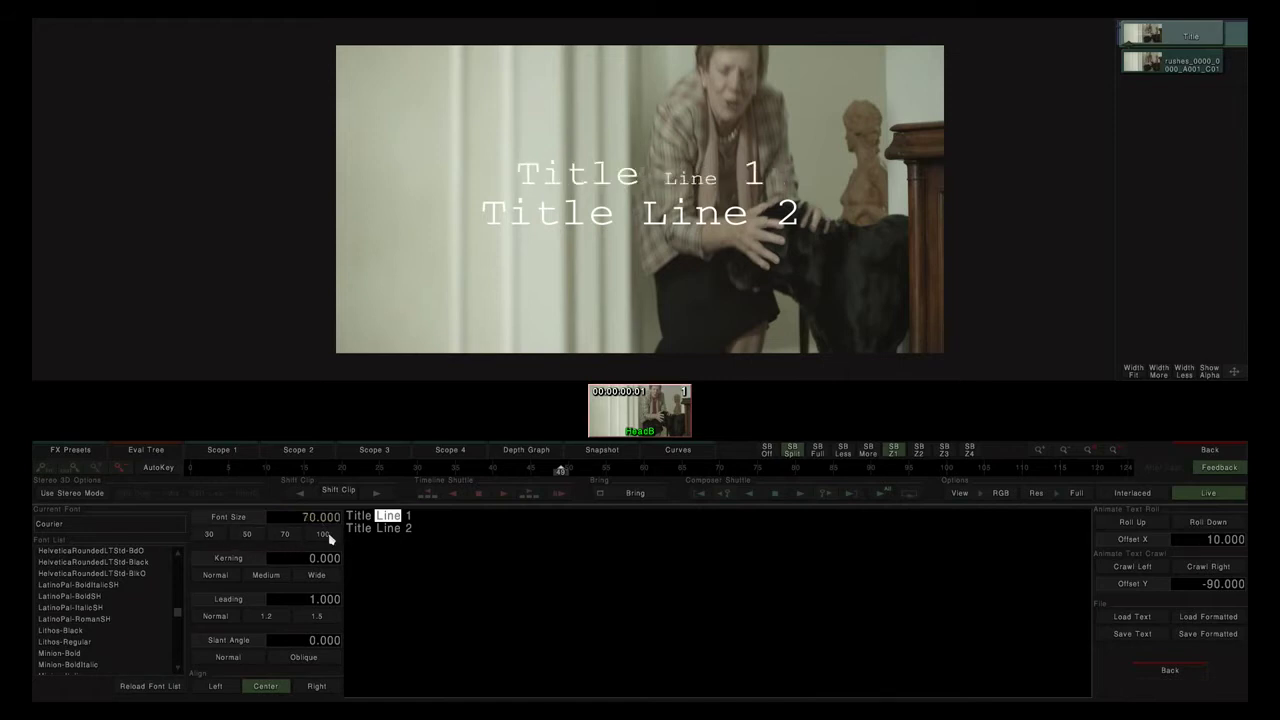
left_click(326, 537)
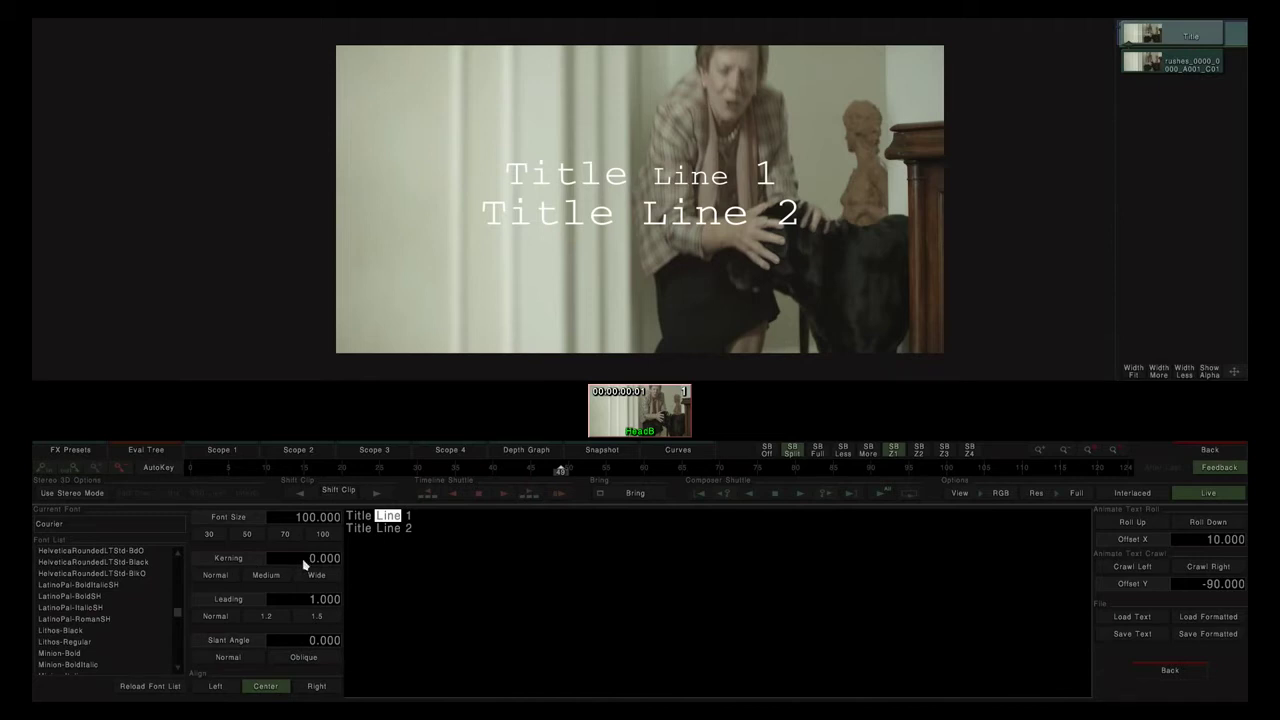
Try kerning of 11 and the presets on the word "Line" in the first line, ending on Wide.
left_click_drag(313, 563, 1074, 547)
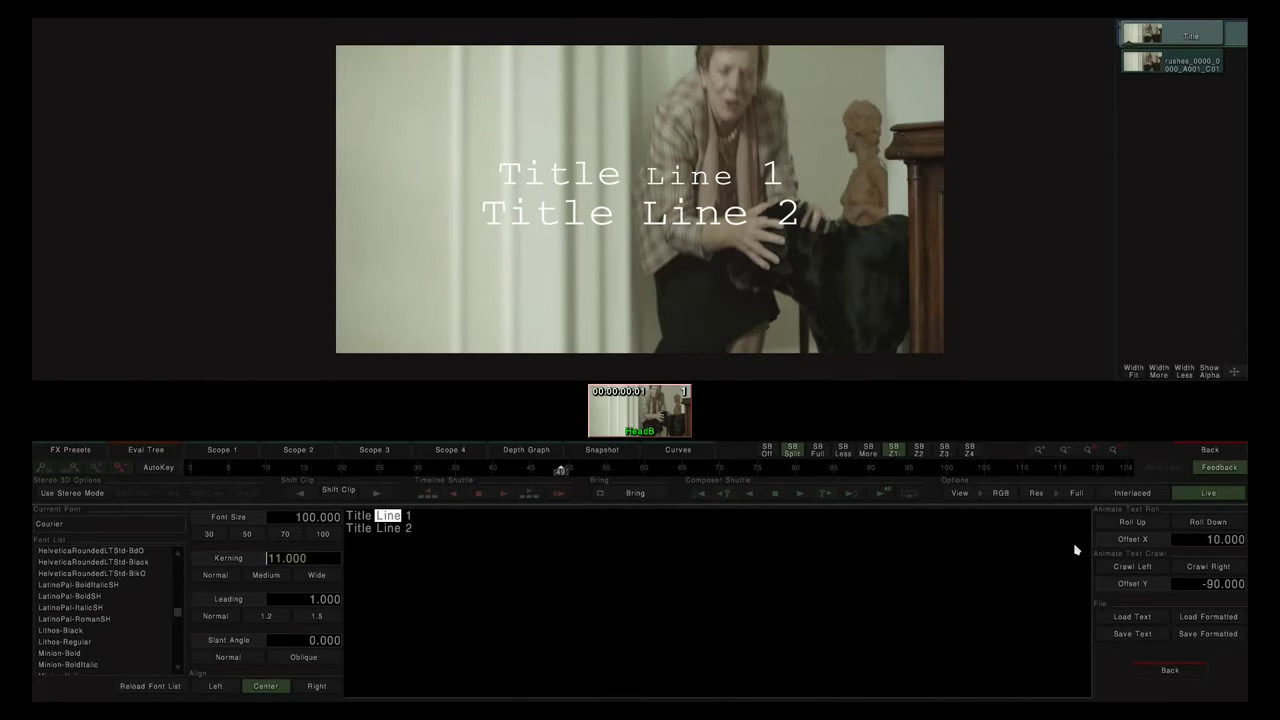
left_click(214, 578)
left_click(255, 577)
left_click(315, 579)
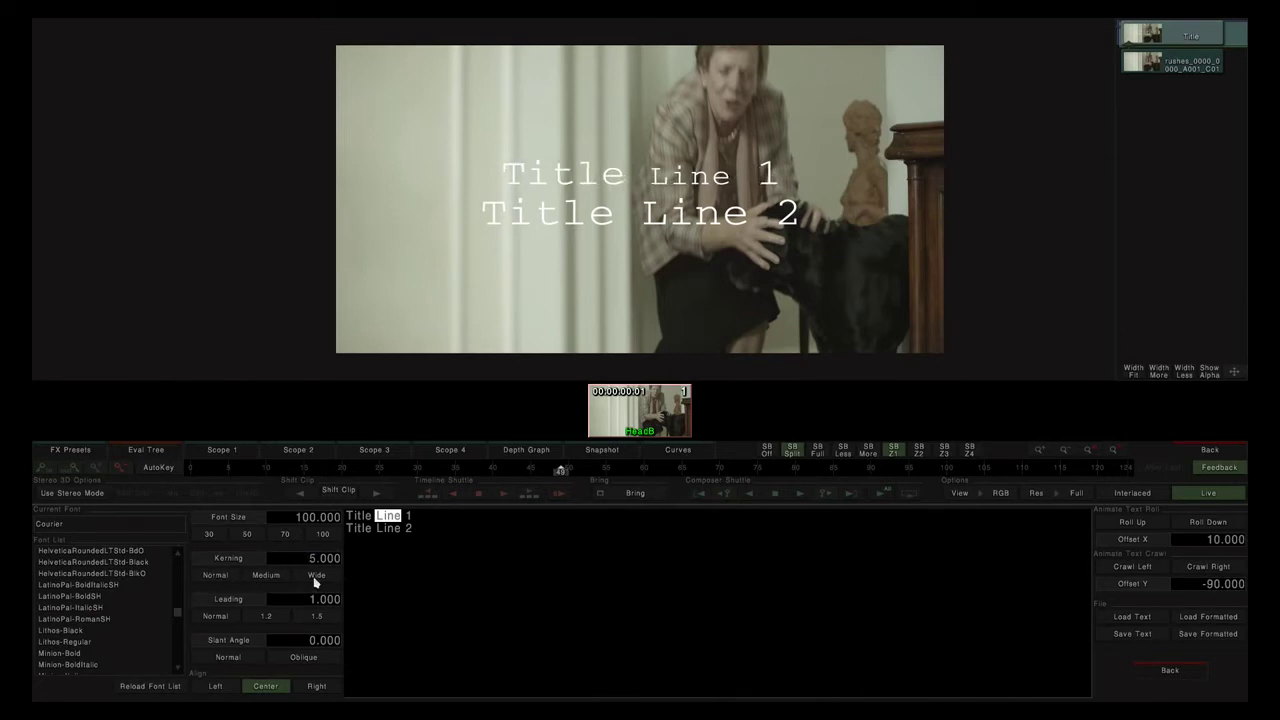
Try leading values of 0.9 and 1.5 on the second line and return it to Normal.
left_click(308, 601)
left_click(421, 530)
mouse_move(303, 602)
left_mouse_down()
mouse_move(268, 603)
mouse_move(349, 603)
mouse_move(280, 608)
left_mouse_up()
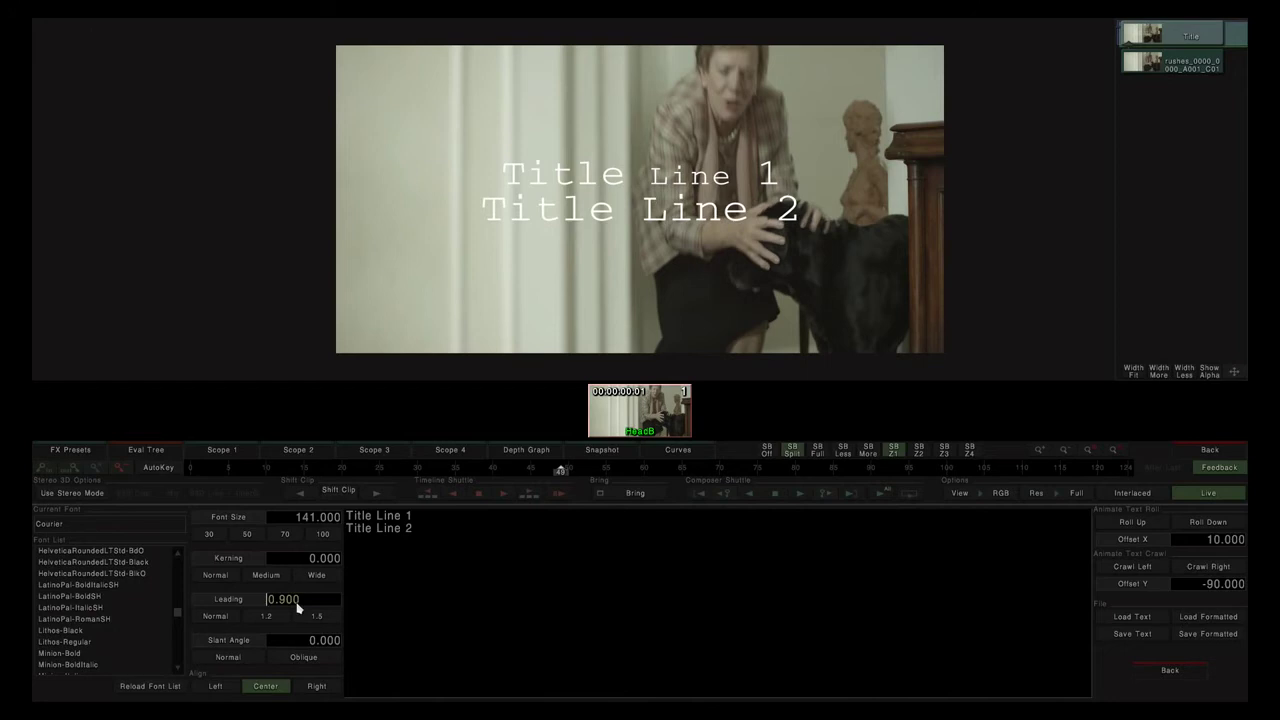
left_click(223, 617)
left_click(297, 618)
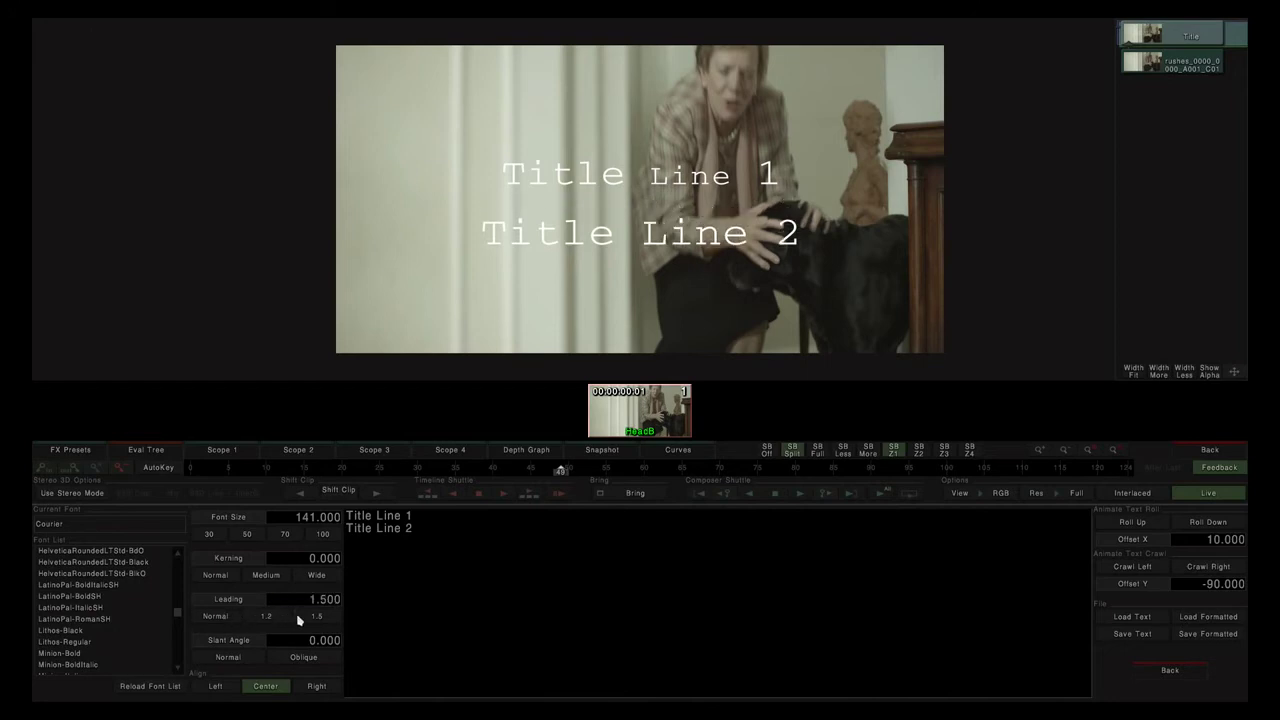
left_click(218, 616)
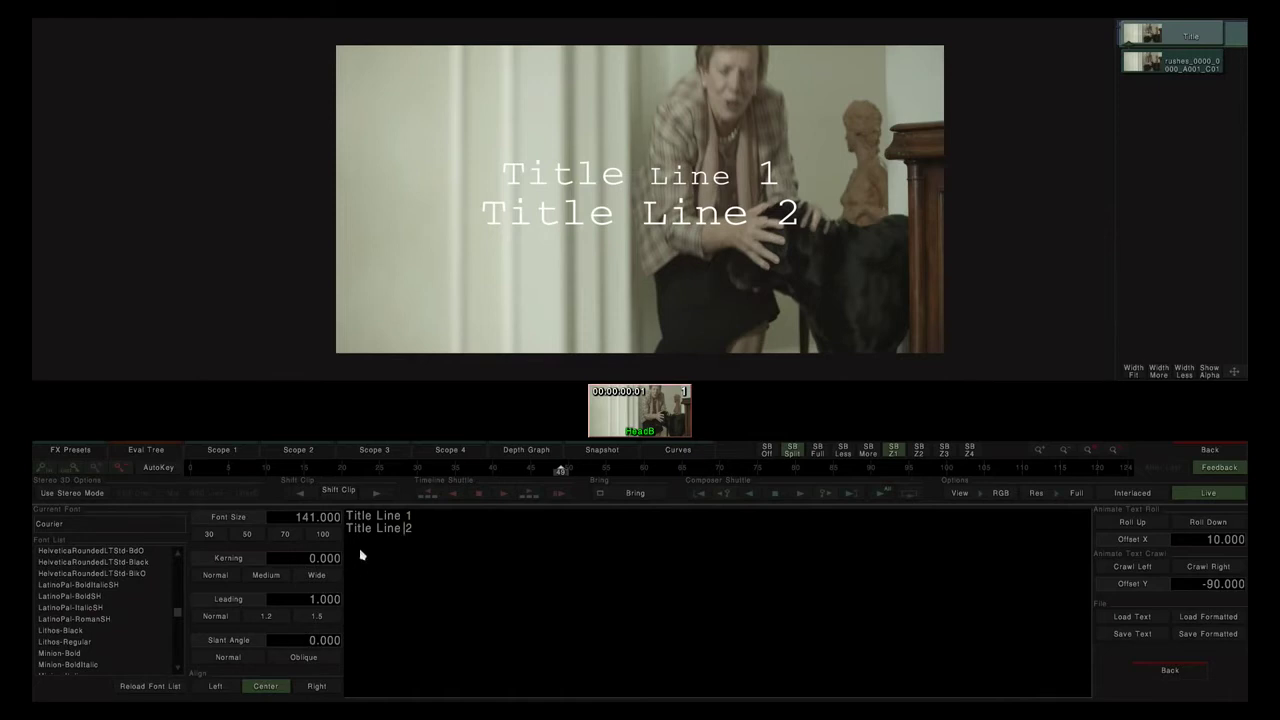
Try slanting the words "Title Line" in the second line and return their slant angle to Normal.
left_click_drag(401, 531, 345, 530)
left_click(303, 657)
left_click_drag(477, 640, 588, 622)
left_click_drag(597, 630, 316, 659)
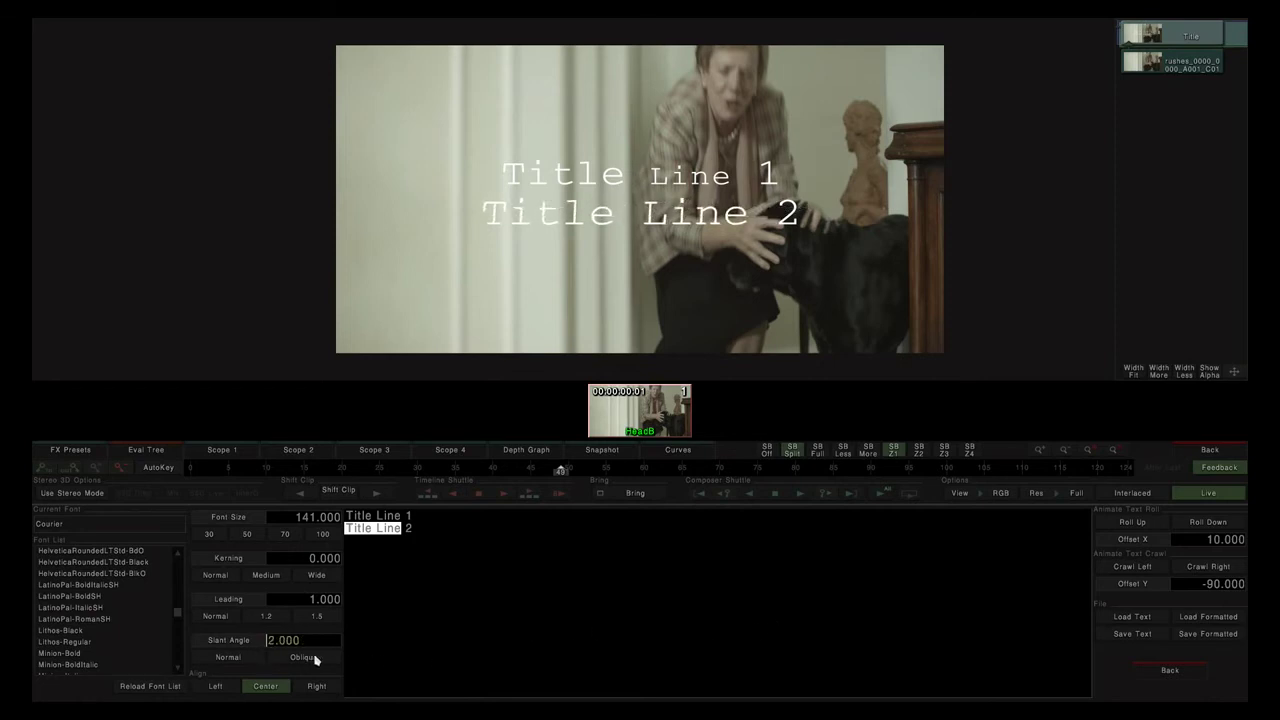
left_click(229, 660)
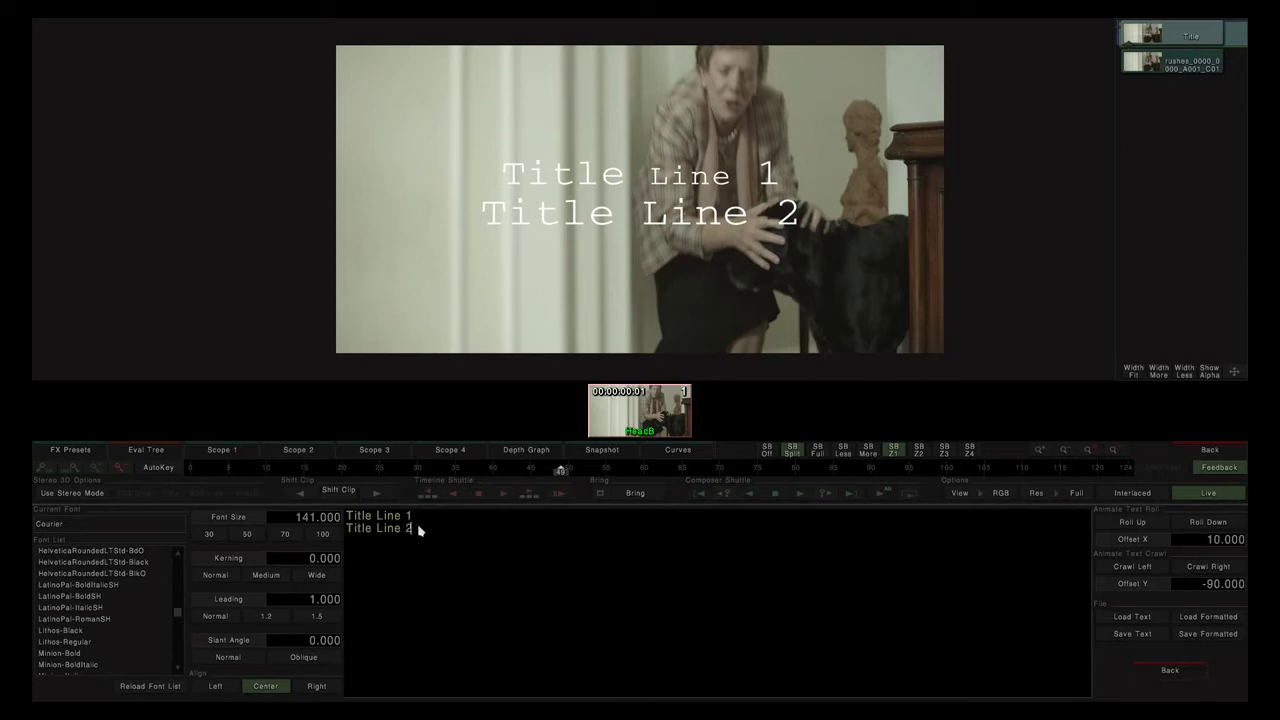
Try right alignment on both title lines and set them to left alignment.
left_click(231, 693)
left_click(259, 692)
left_click_drag(428, 536, 322, 512)
left_click(218, 688)
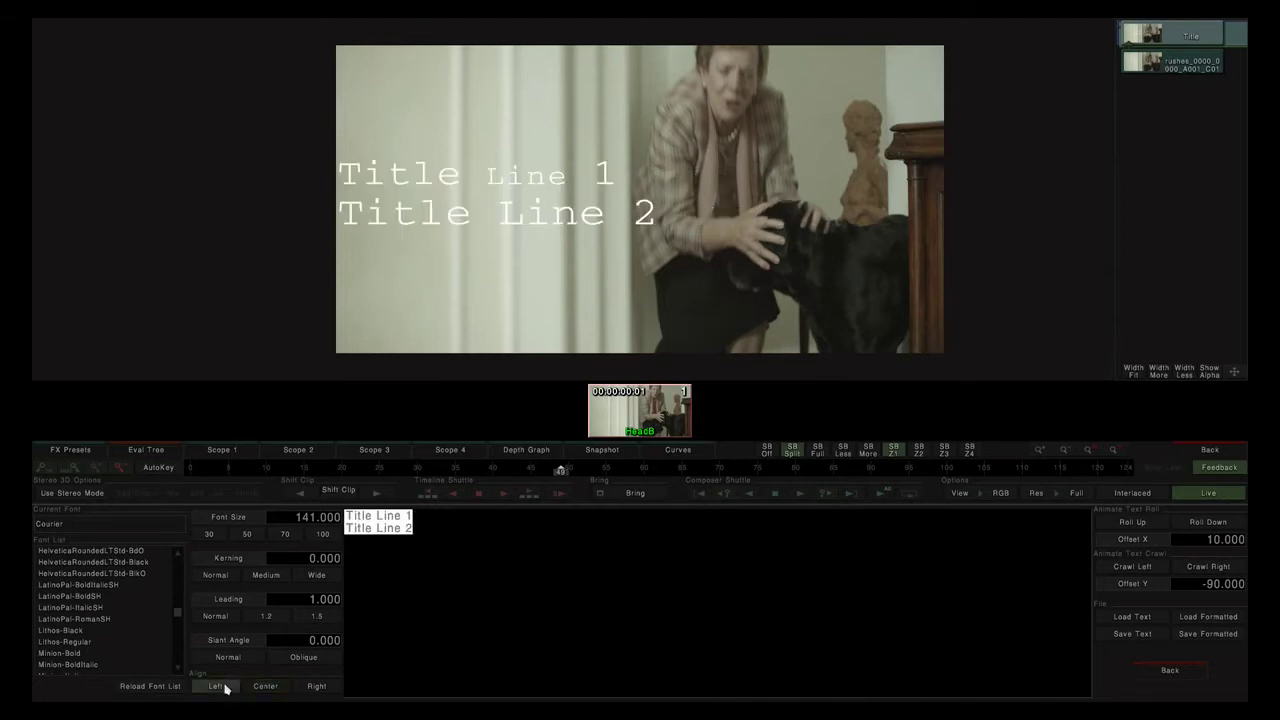
left_click(316, 688)
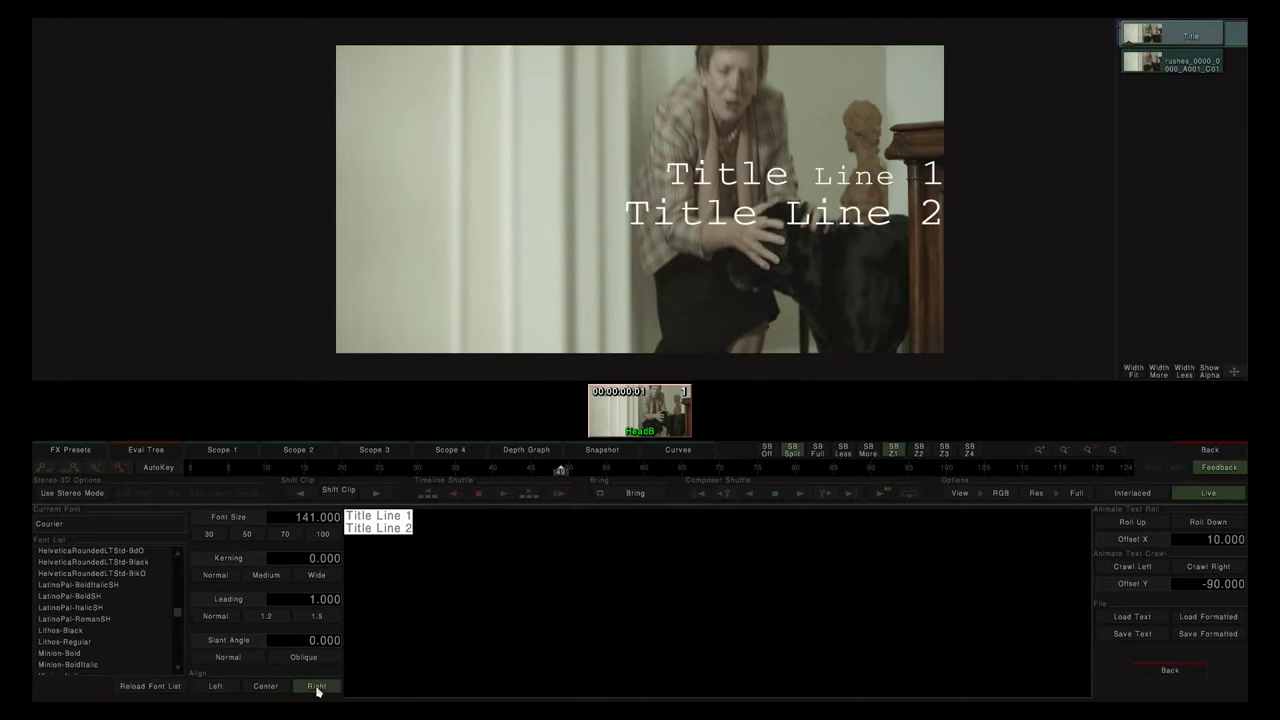
left_click(224, 688)
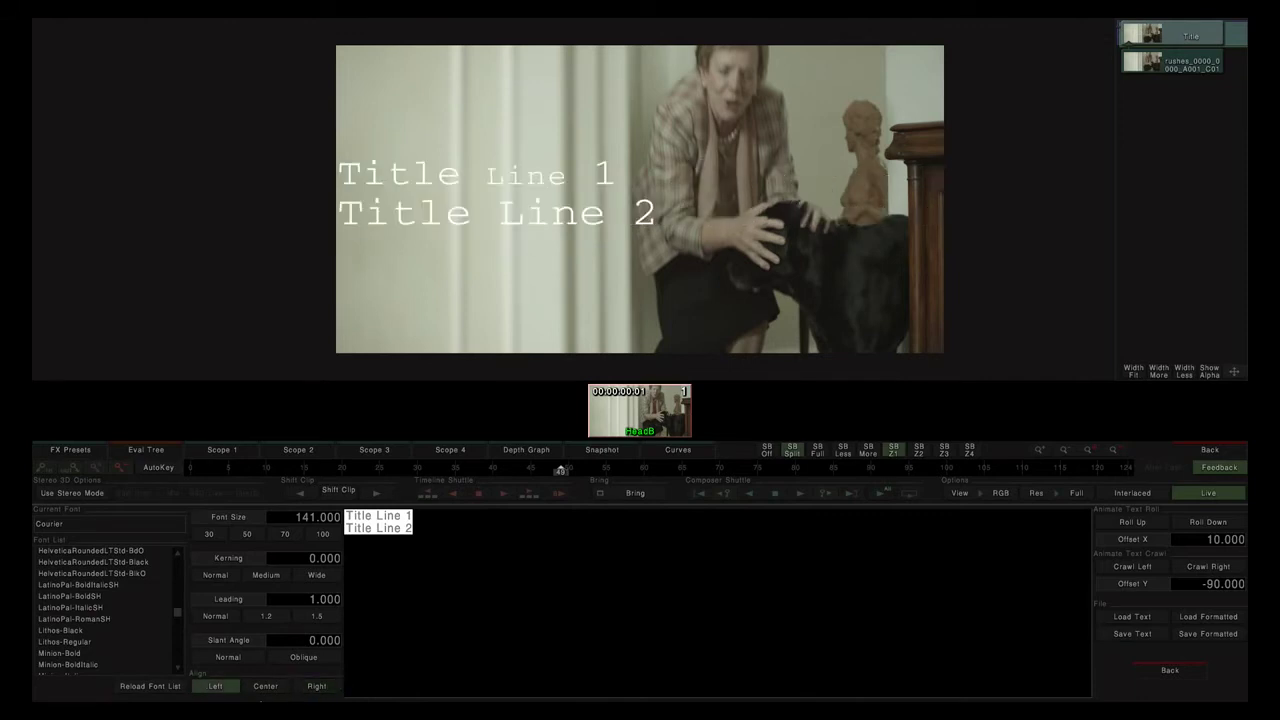
Move the two-line title away from the frame's left edge toward its middle and switch both lines to centre alignment.
left_click_drag(466, 200, 633, 200)
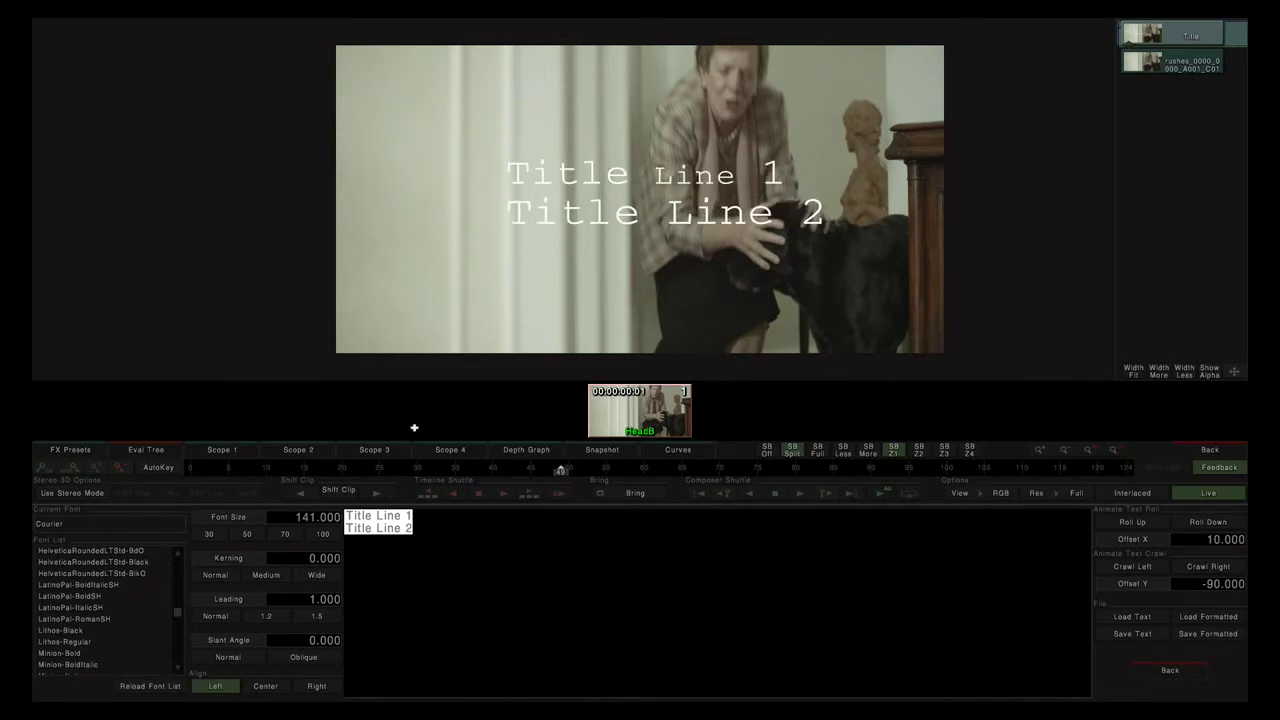
left_click_drag(540, 223, 565, 236)
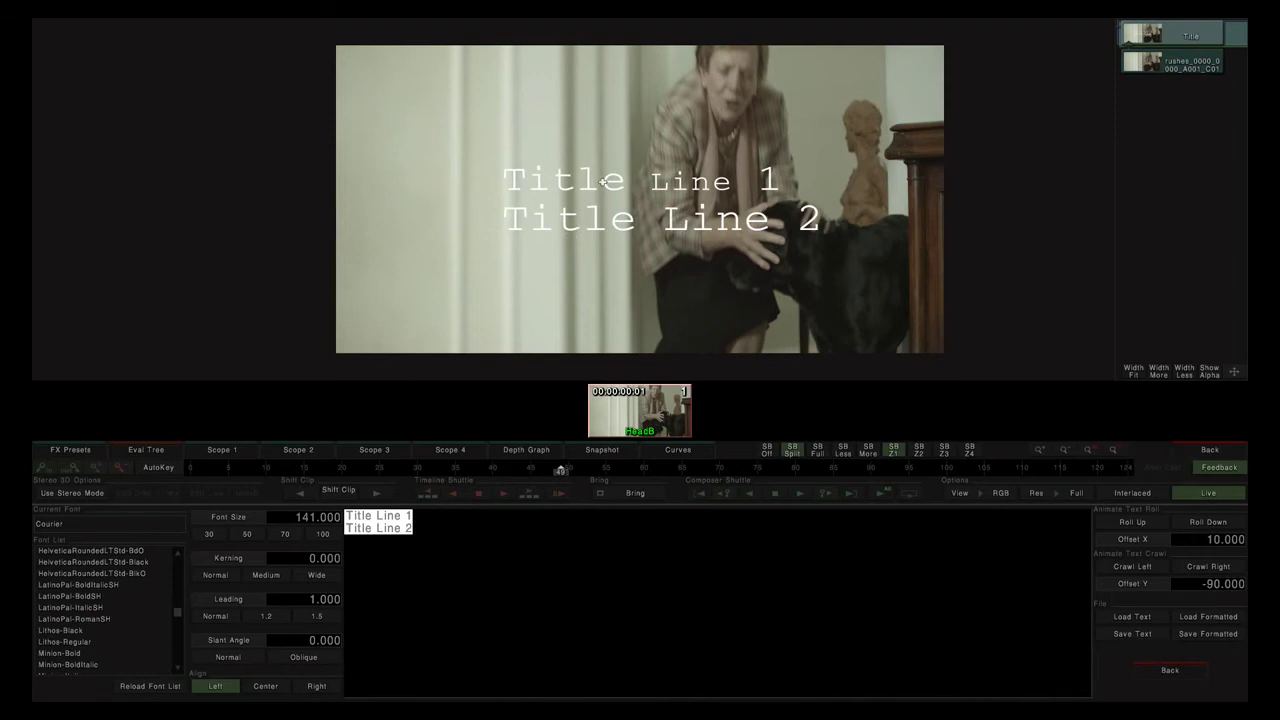
left_click(257, 687)
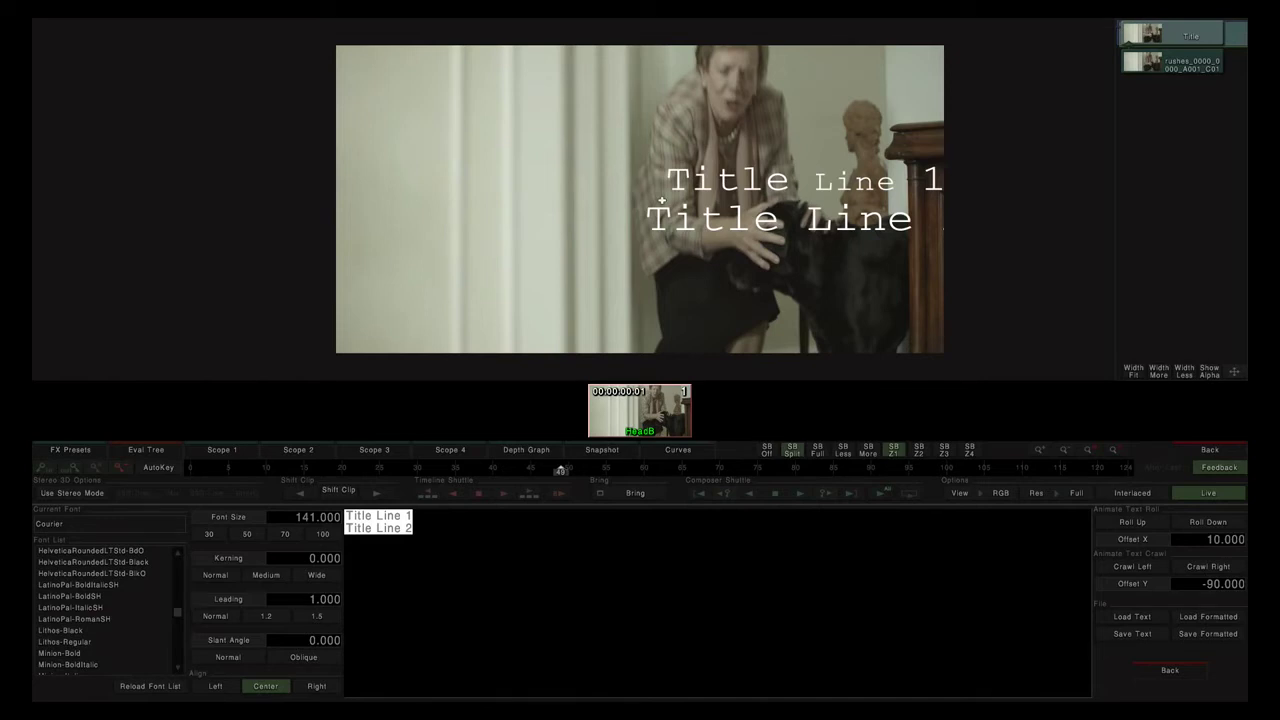
Reset the title's MoveX to 0 and animate the text with Roll Up using an Offset X of 0.
left_click(1169, 671)
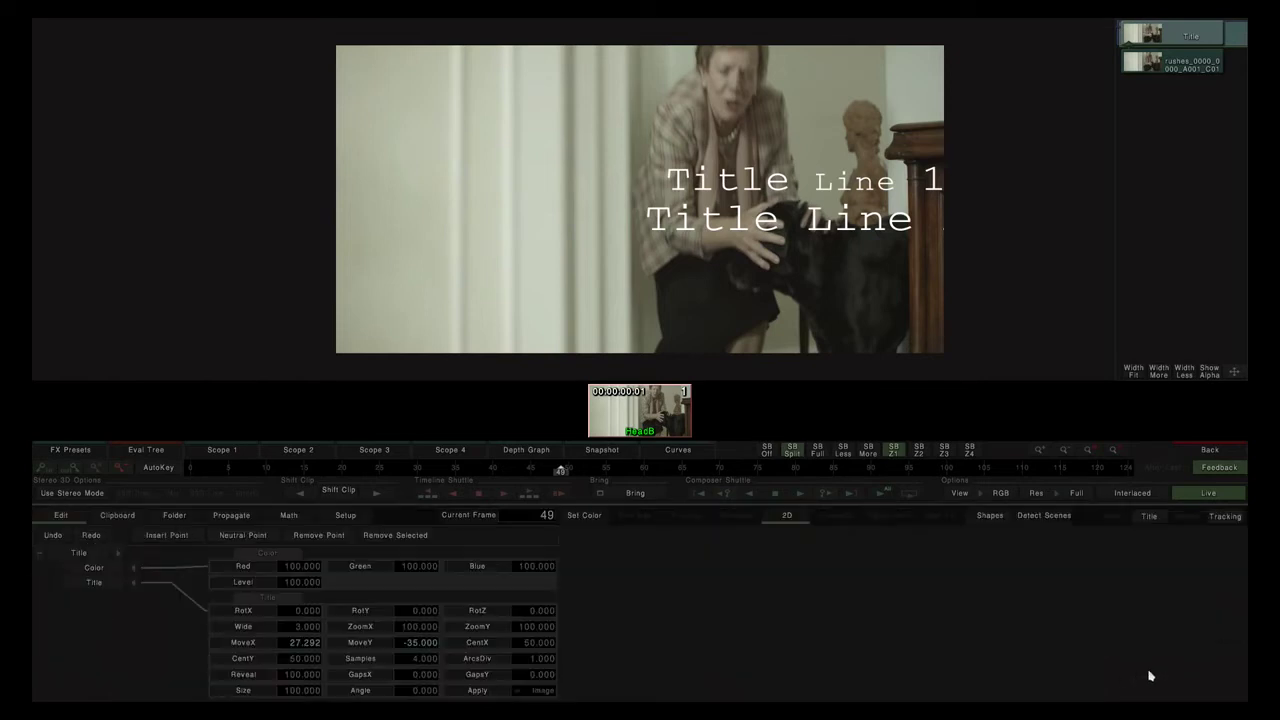
left_click(252, 647)
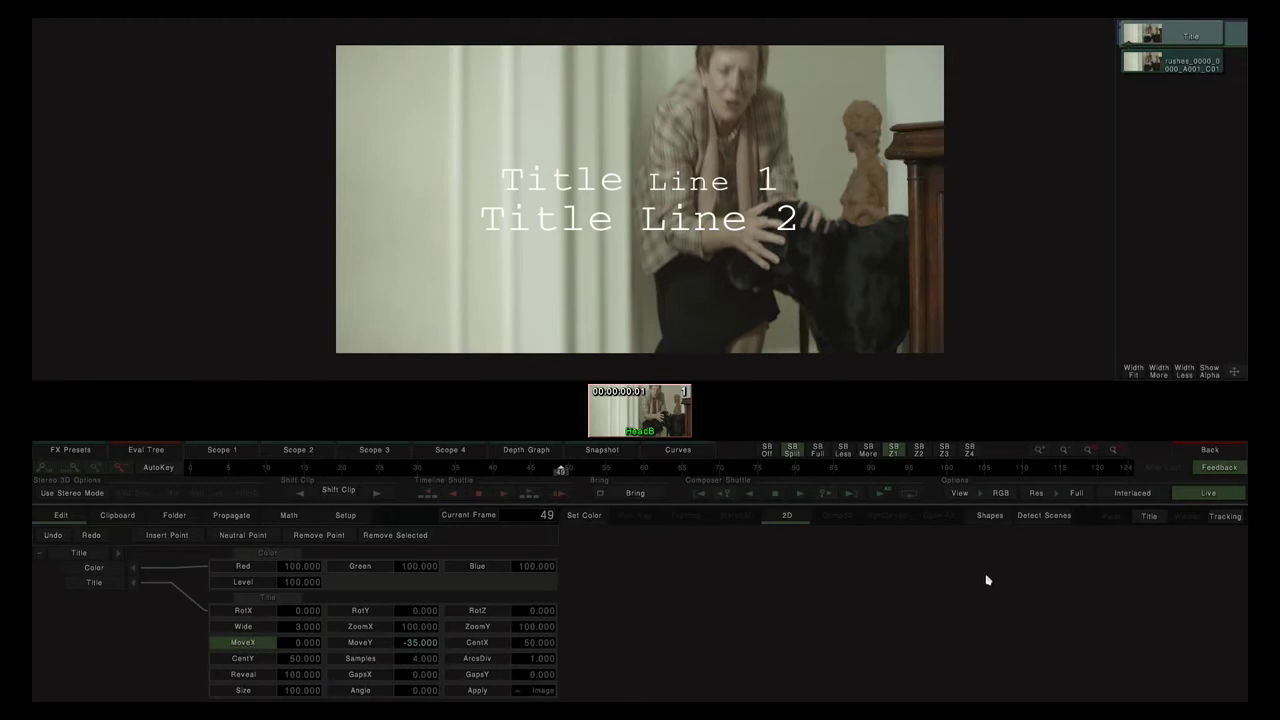
left_click(1143, 520)
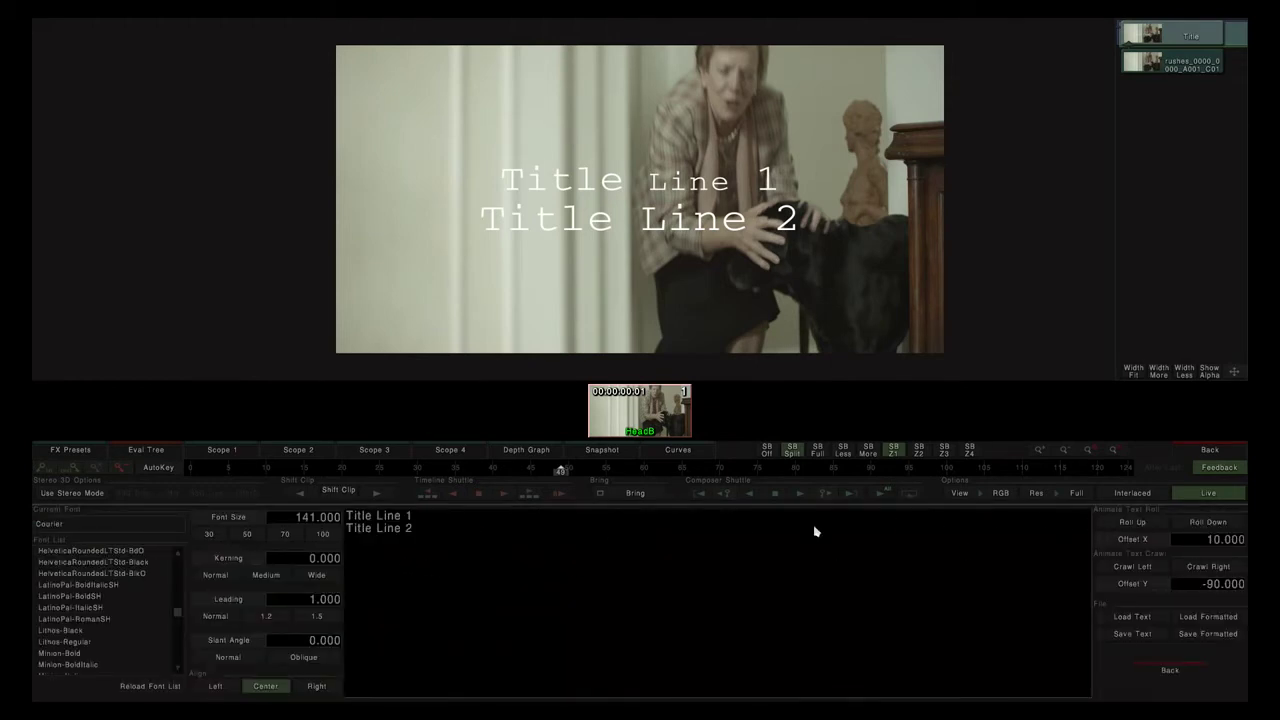
left_click(1131, 523)
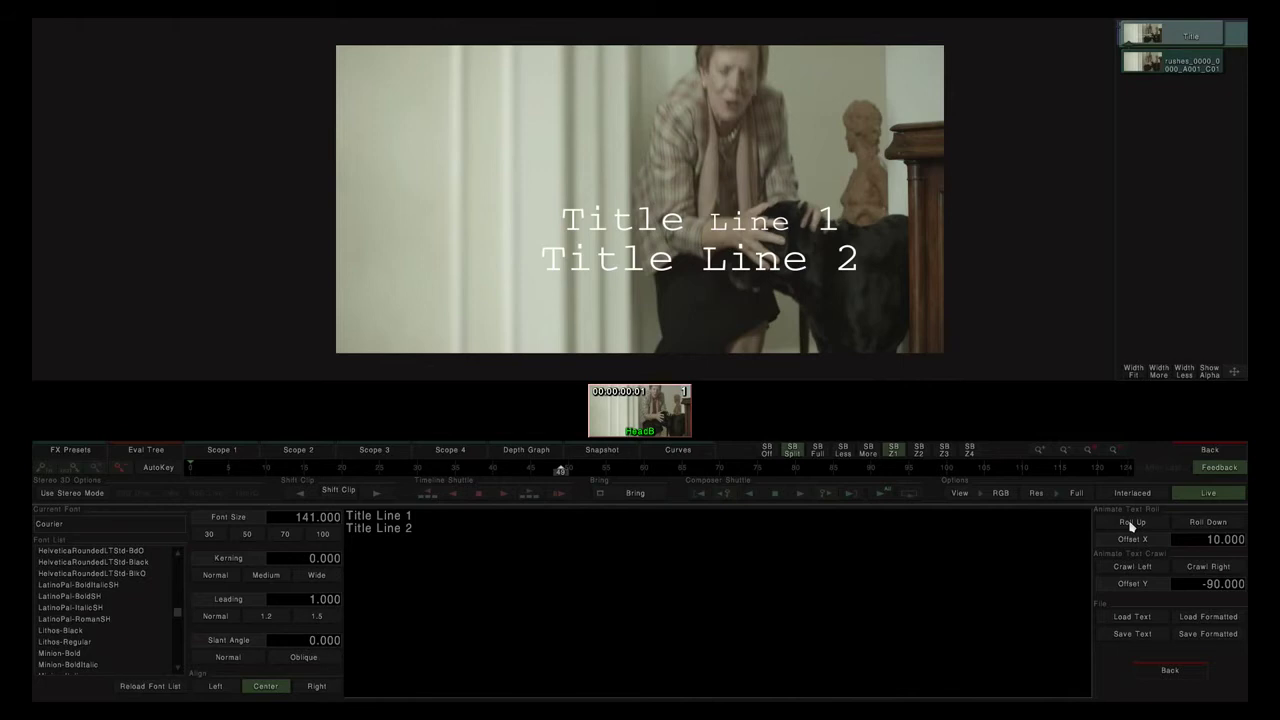
left_click_drag(1212, 547, 1068, 550)
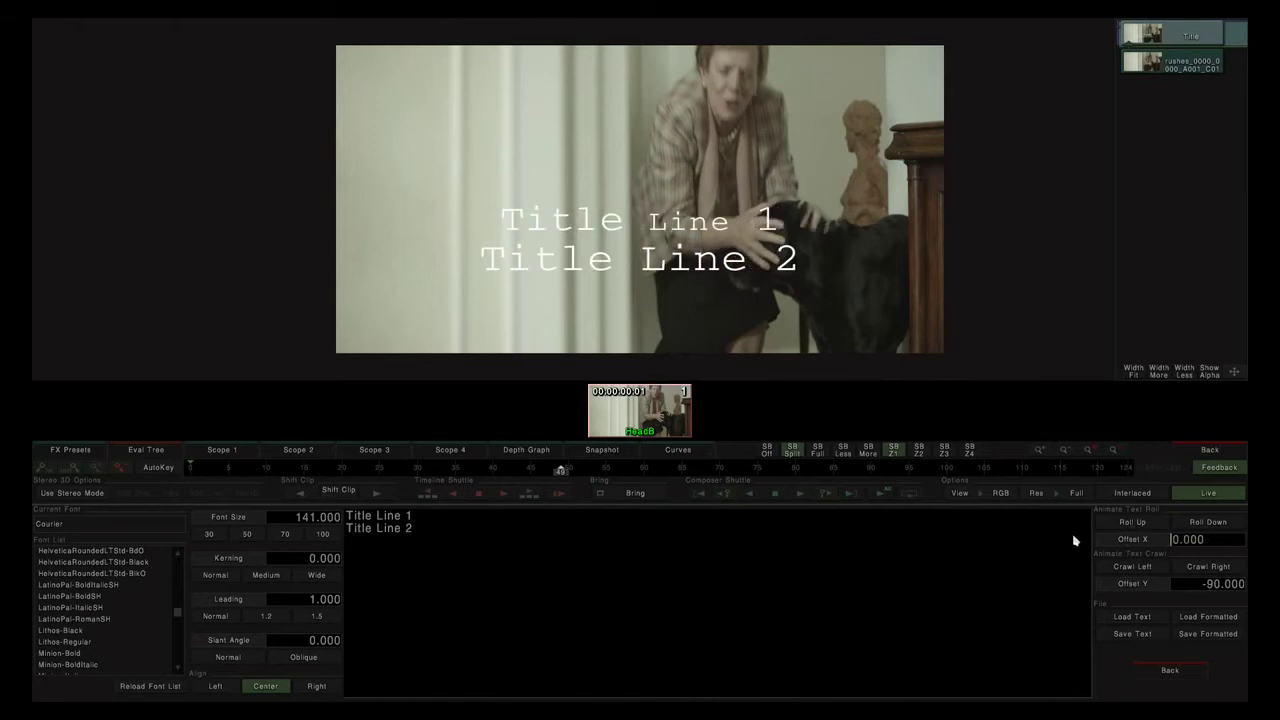
Scrub through the rolling title and examine its MoveY animation curve fitted in the curve editor.
left_click_drag(560, 468, 628, 468)
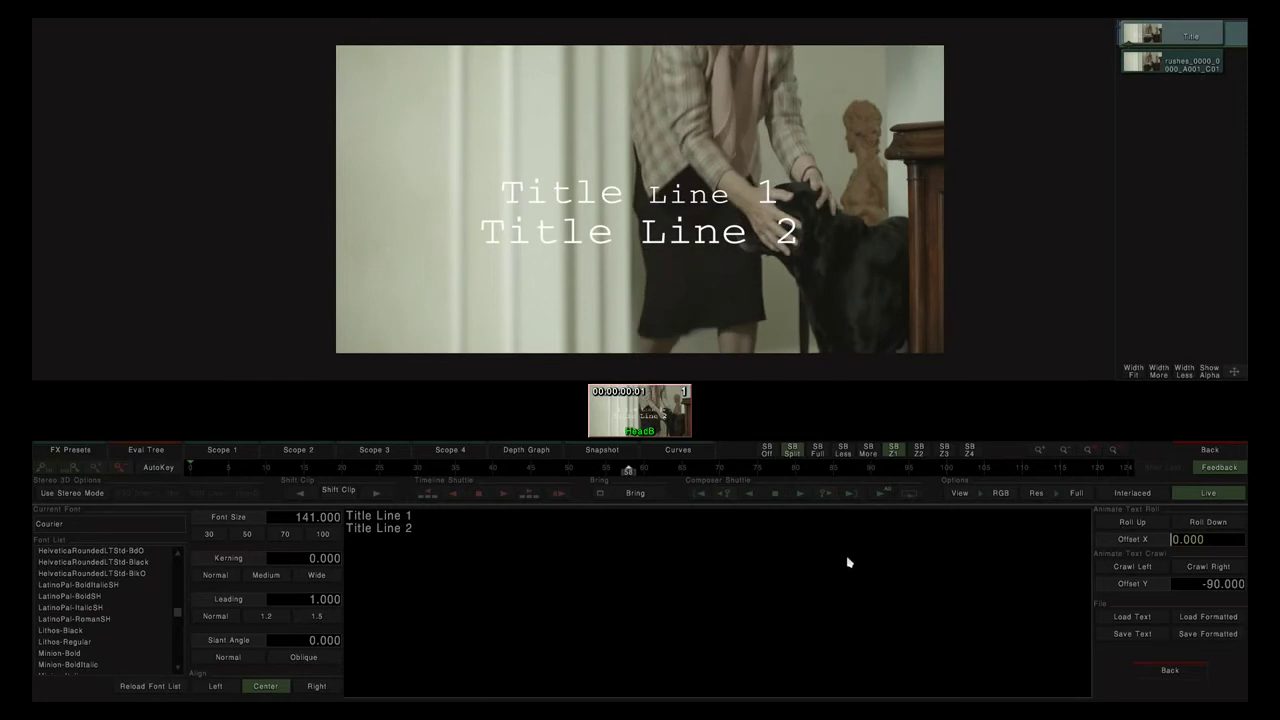
left_click_drag(631, 475, 697, 467)
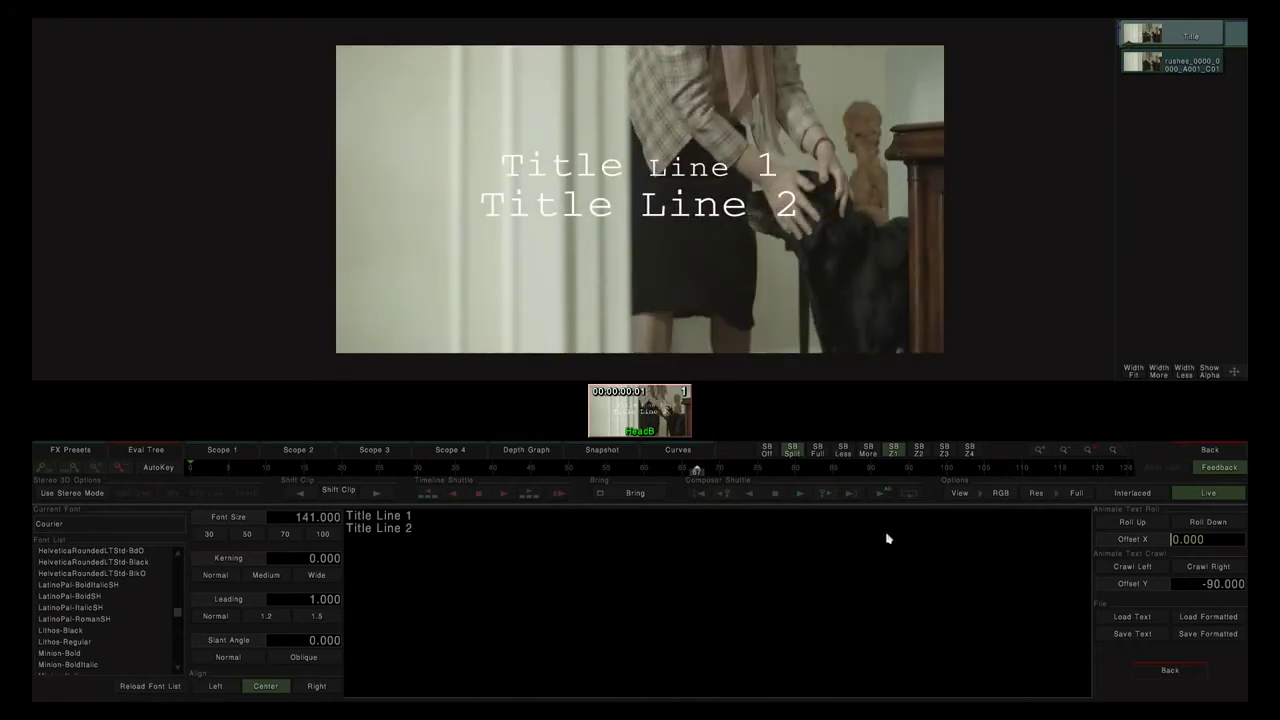
left_click(1168, 670)
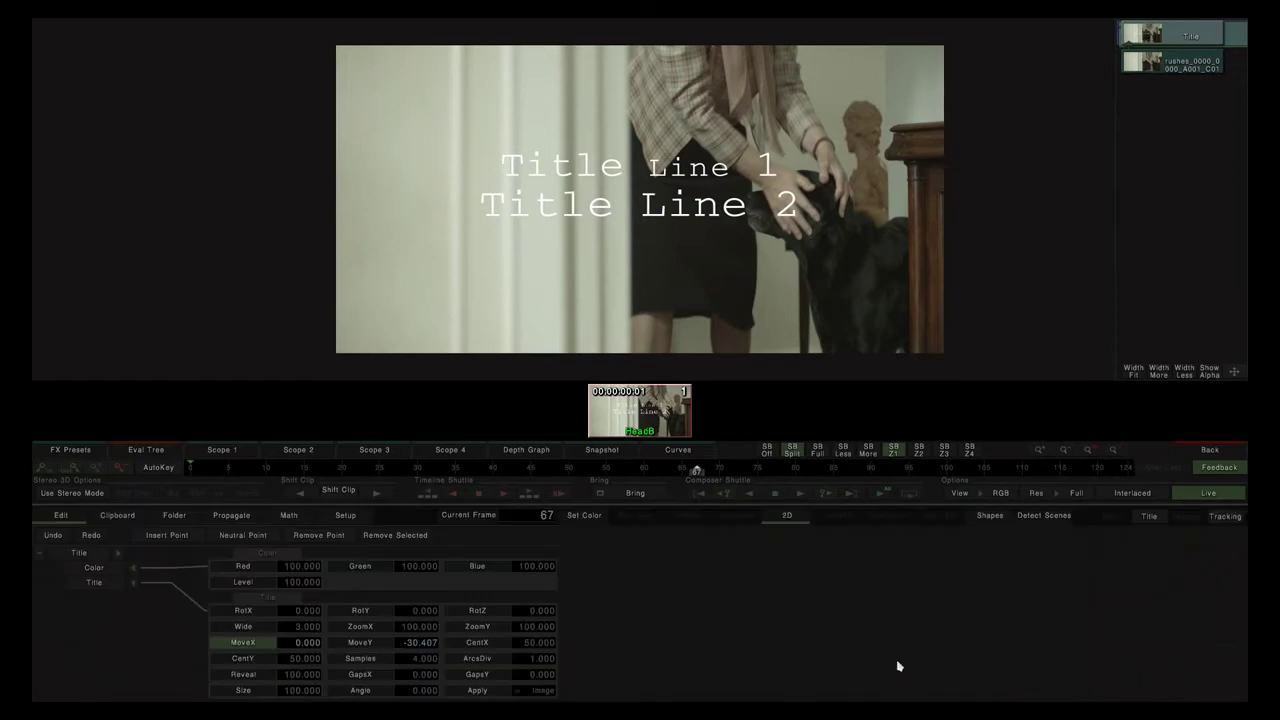
left_click(676, 450)
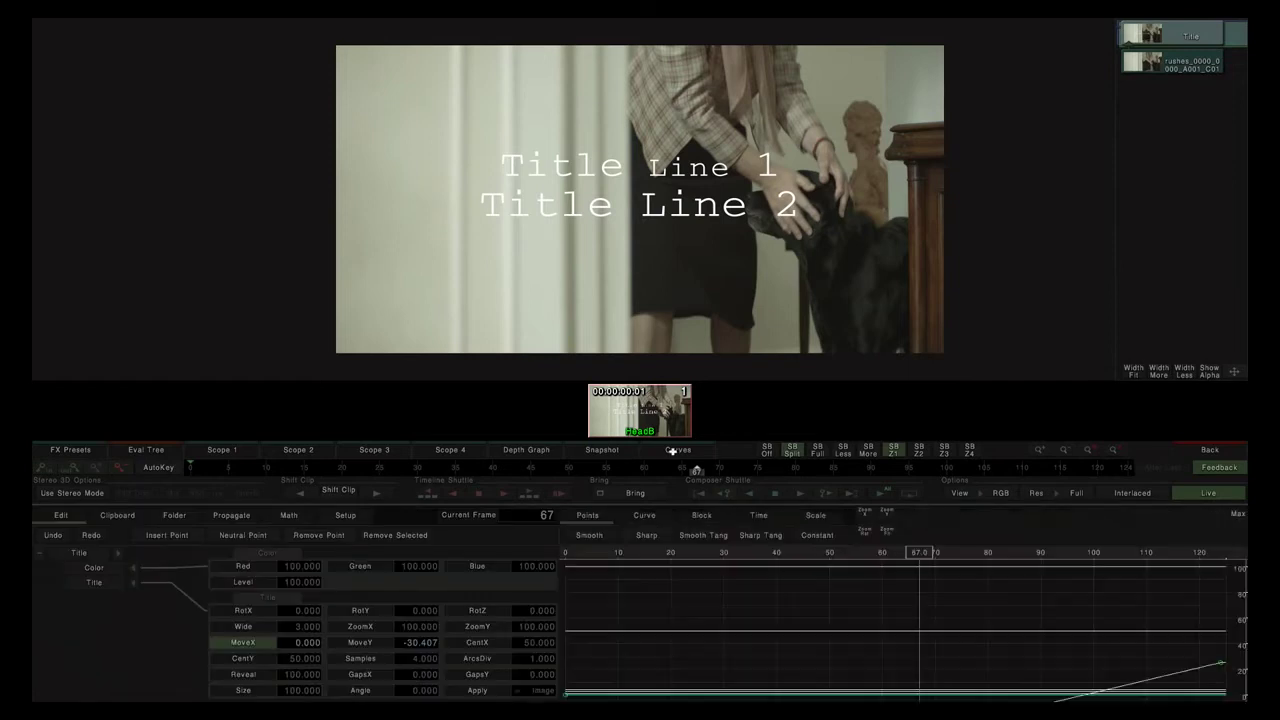
left_click(866, 538)
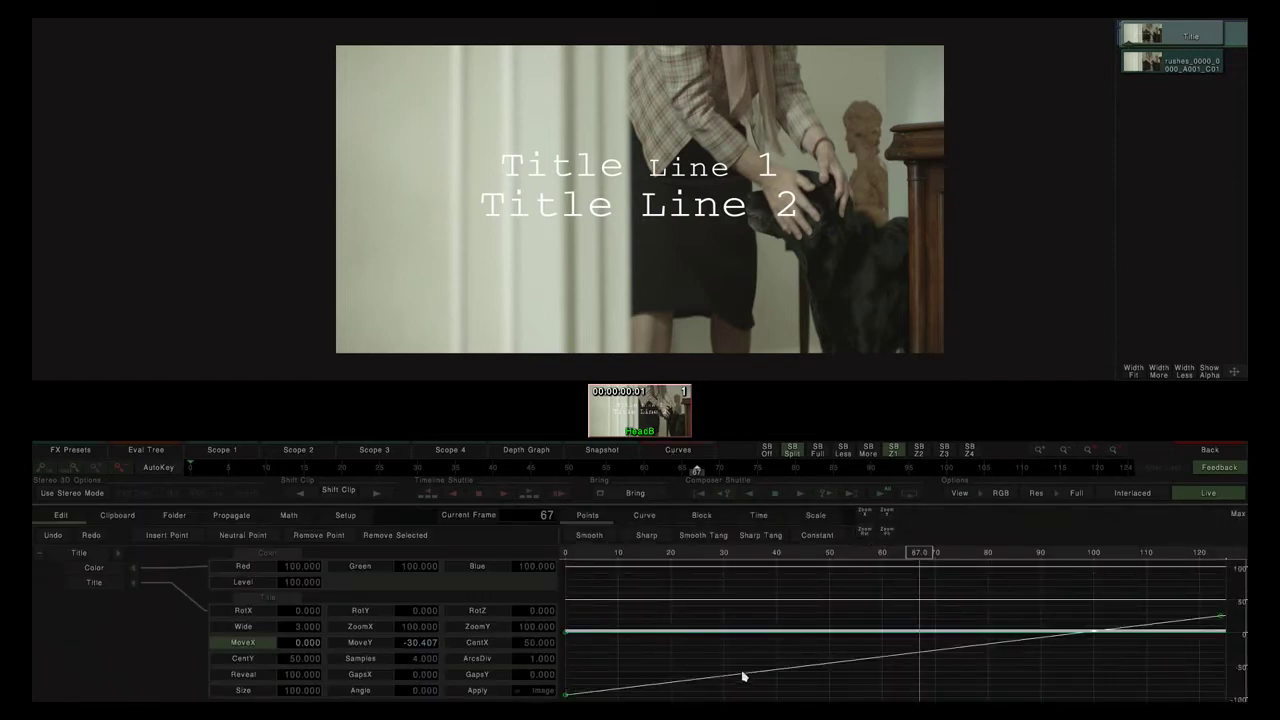
left_click(360, 642)
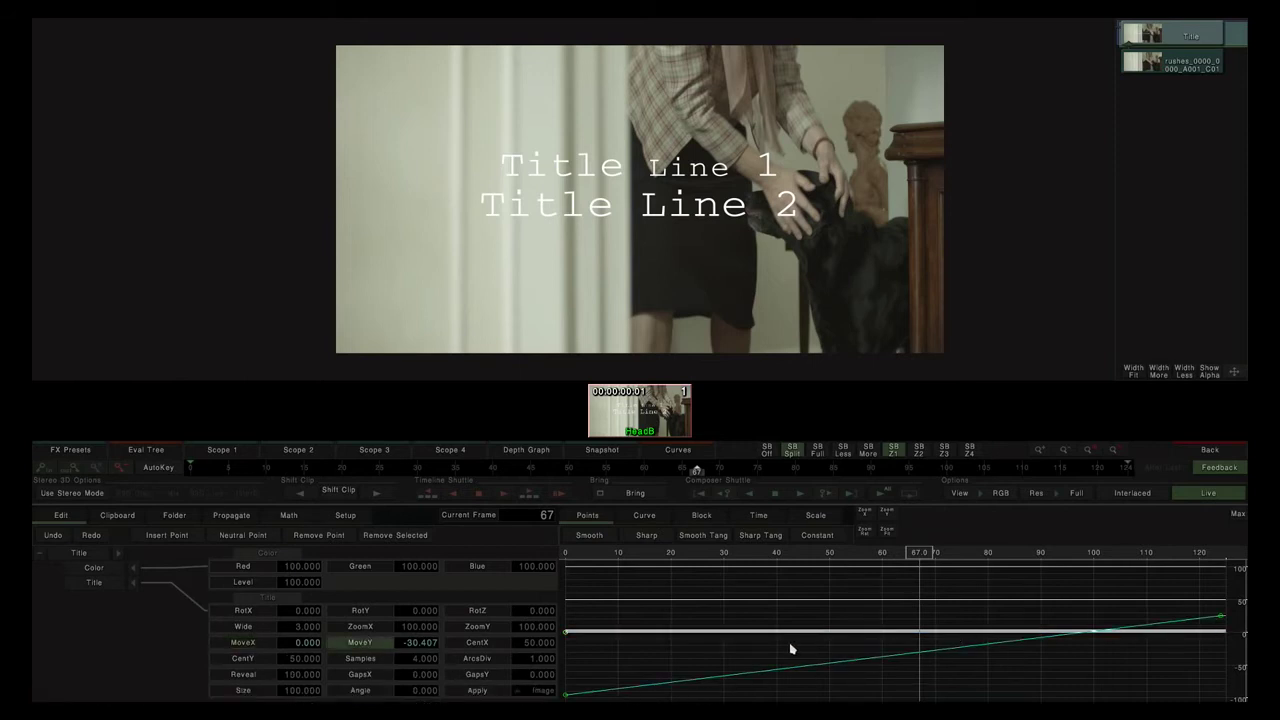
Try adjusting the tail of the stacked title and clip in the timeline and reopen the title effect.
left_click(1192, 452)
left_click_drag(849, 252, 805, 267)
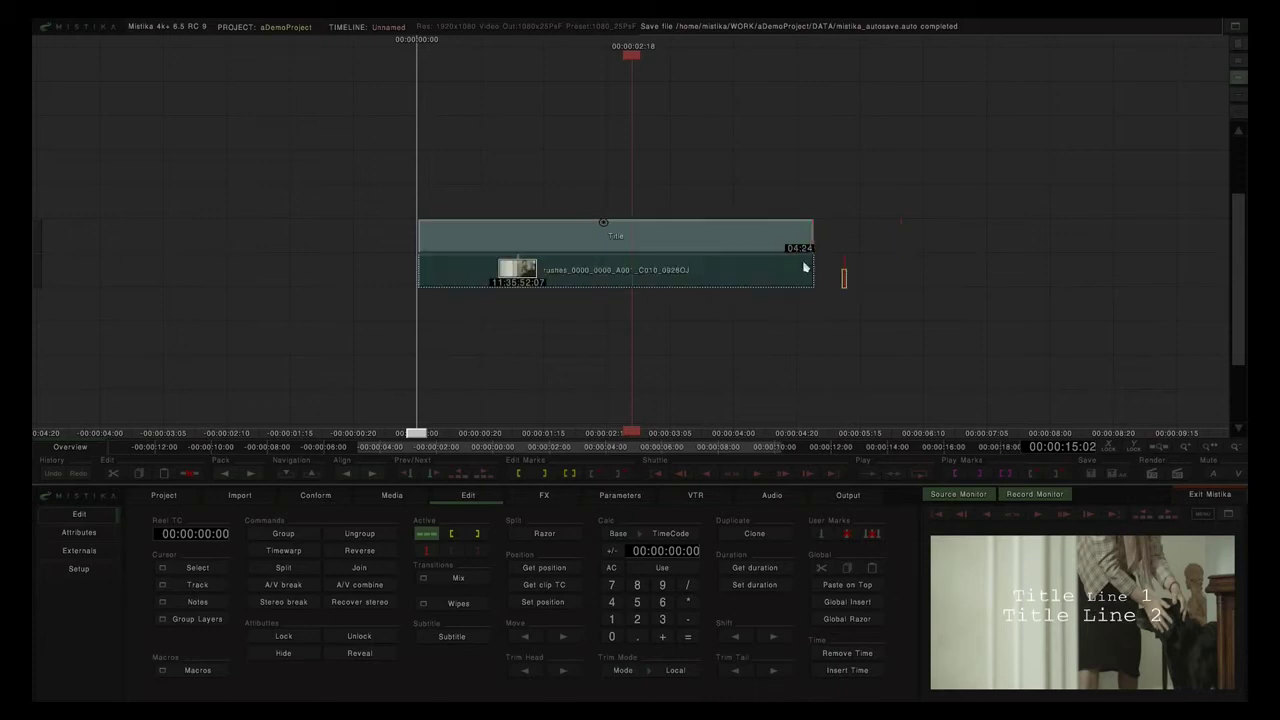
double_click(771, 245)
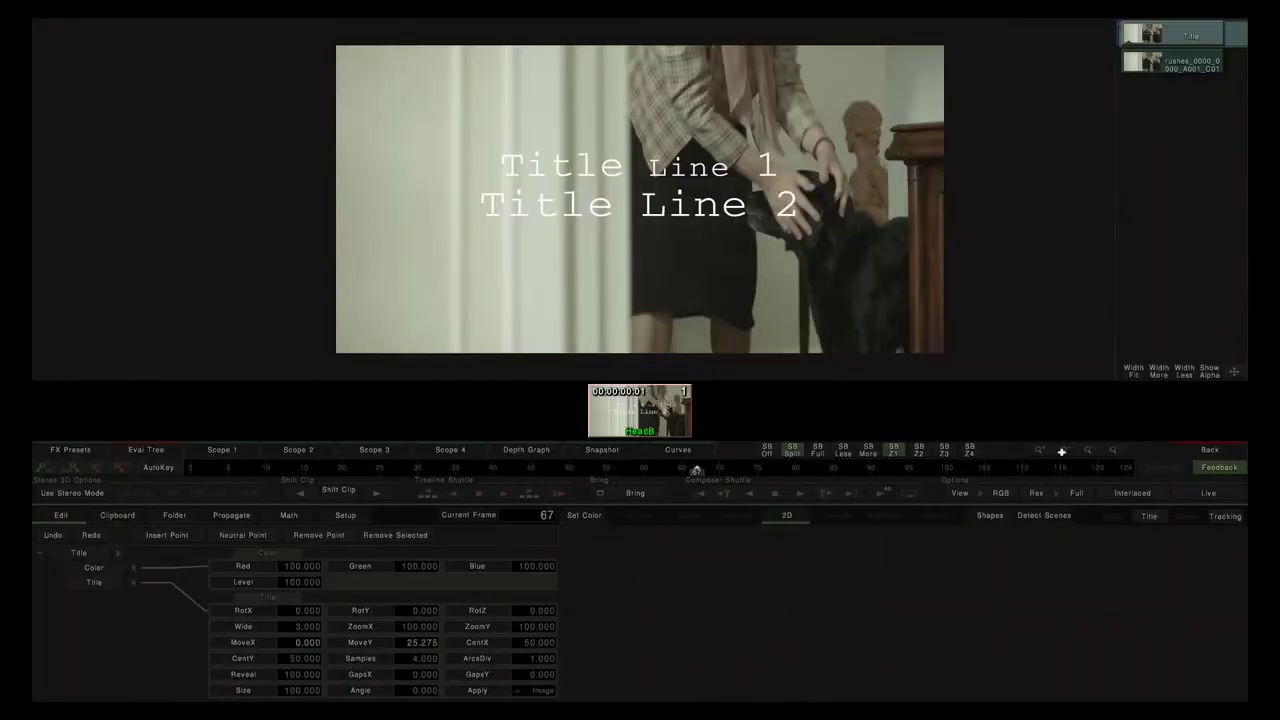
Copy the font folder path /usr/share/fonts/mistika from the Dolphin file manager into the title text below the second line.
left_click(1148, 516)
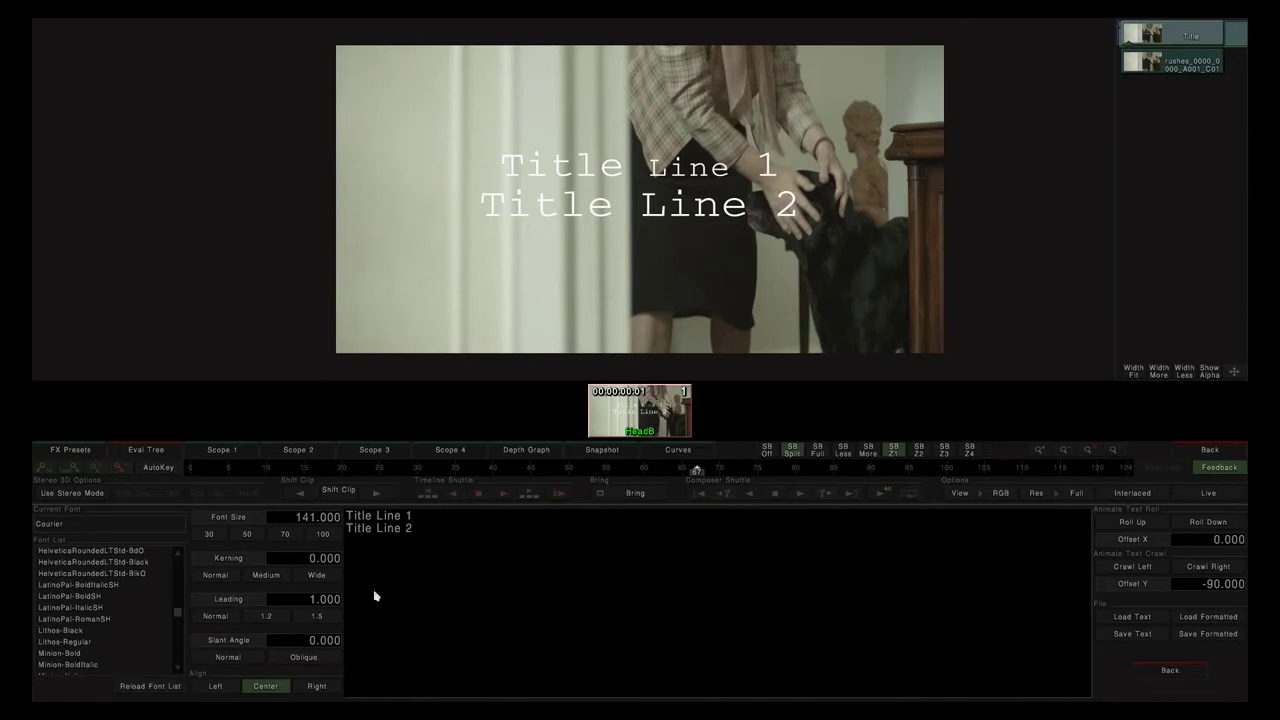
left_click(422, 530)
left_click(216, 694)
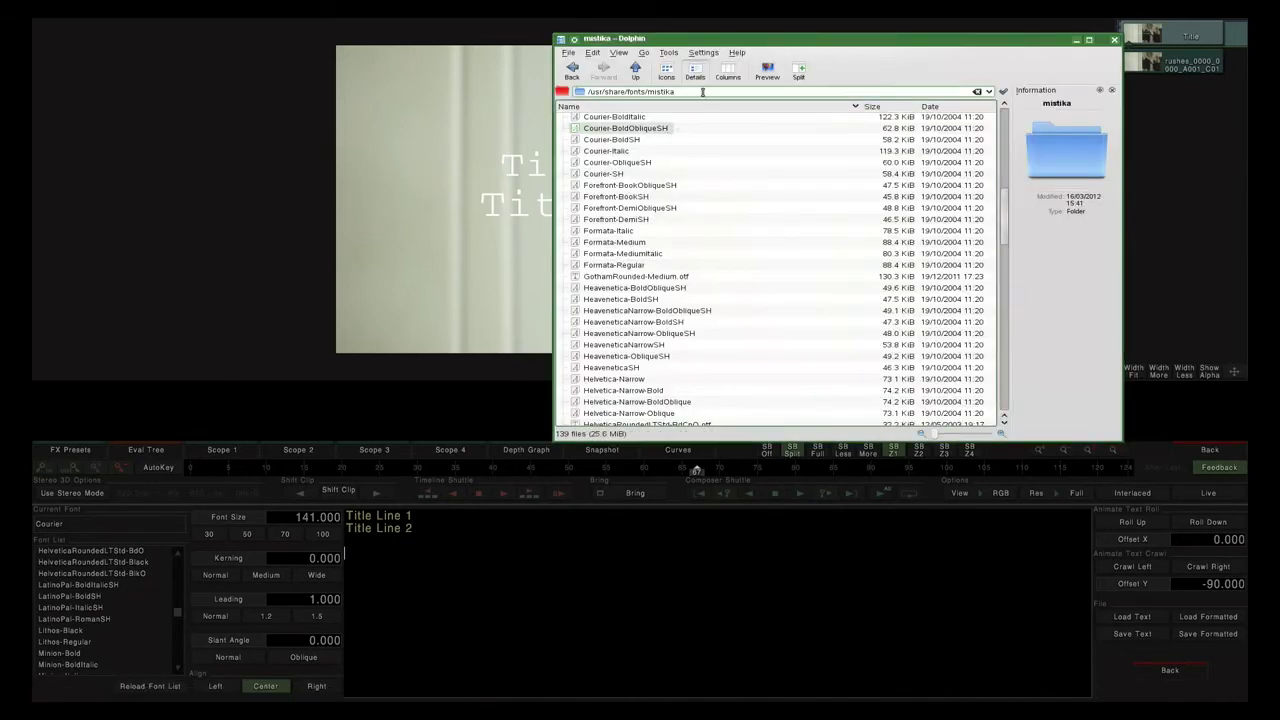
left_click_drag(687, 92, 574, 92)
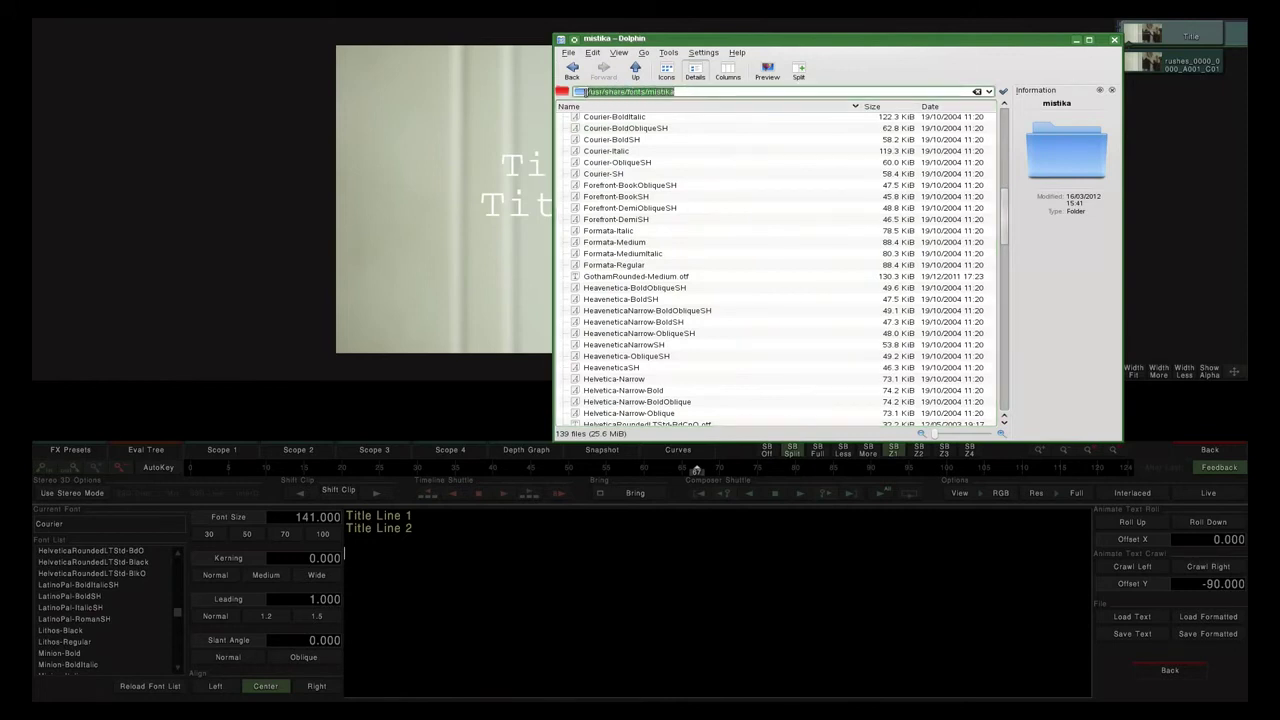
middle_click(378, 564)
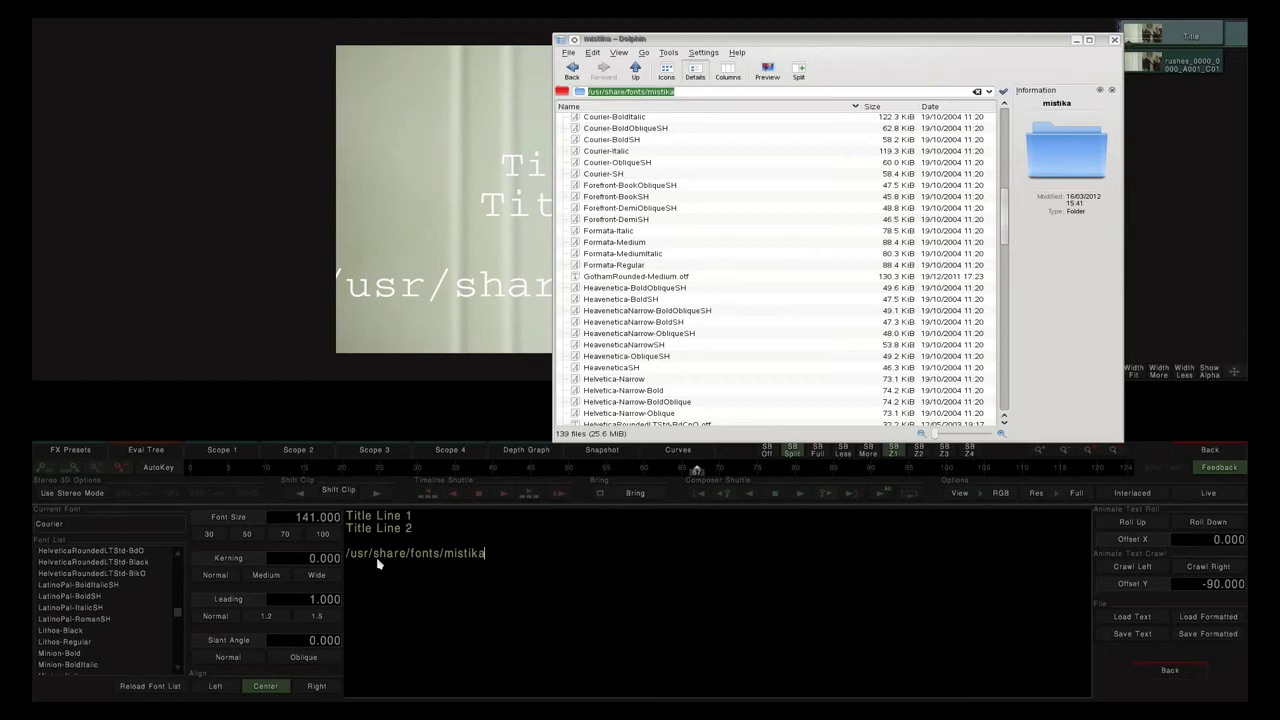
Minimise the file manager and delete the pasted folder path from the title text.
left_click(1077, 41)
left_click_drag(549, 569, 430, 533)
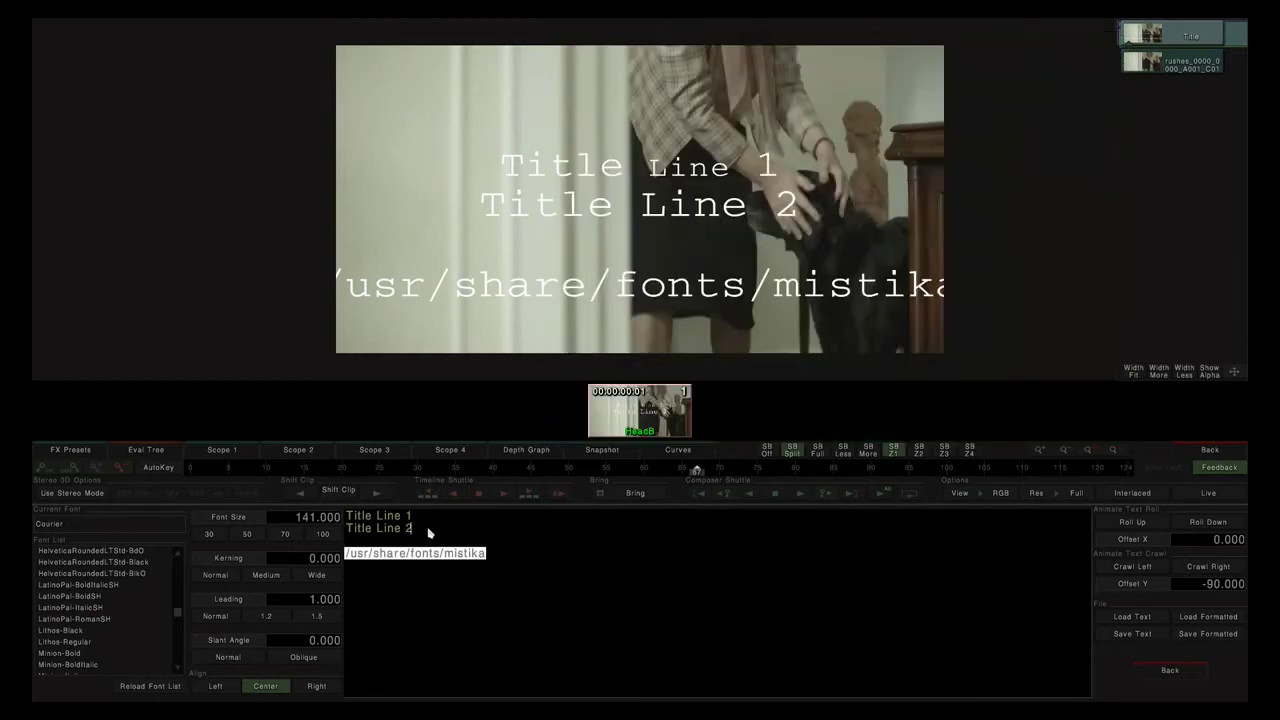
key("BackSpace")
Set both title lines to the Minion-Bold font at size 179.
key("ctrl+a")
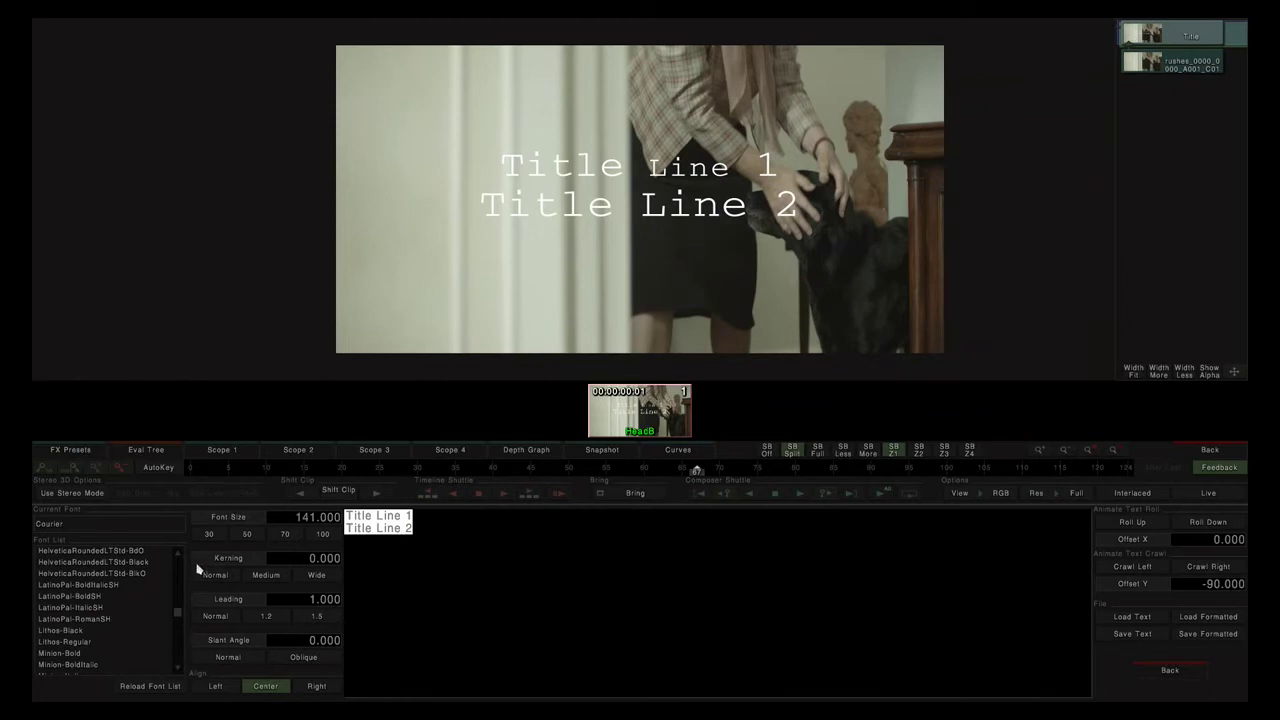
left_click(59, 655)
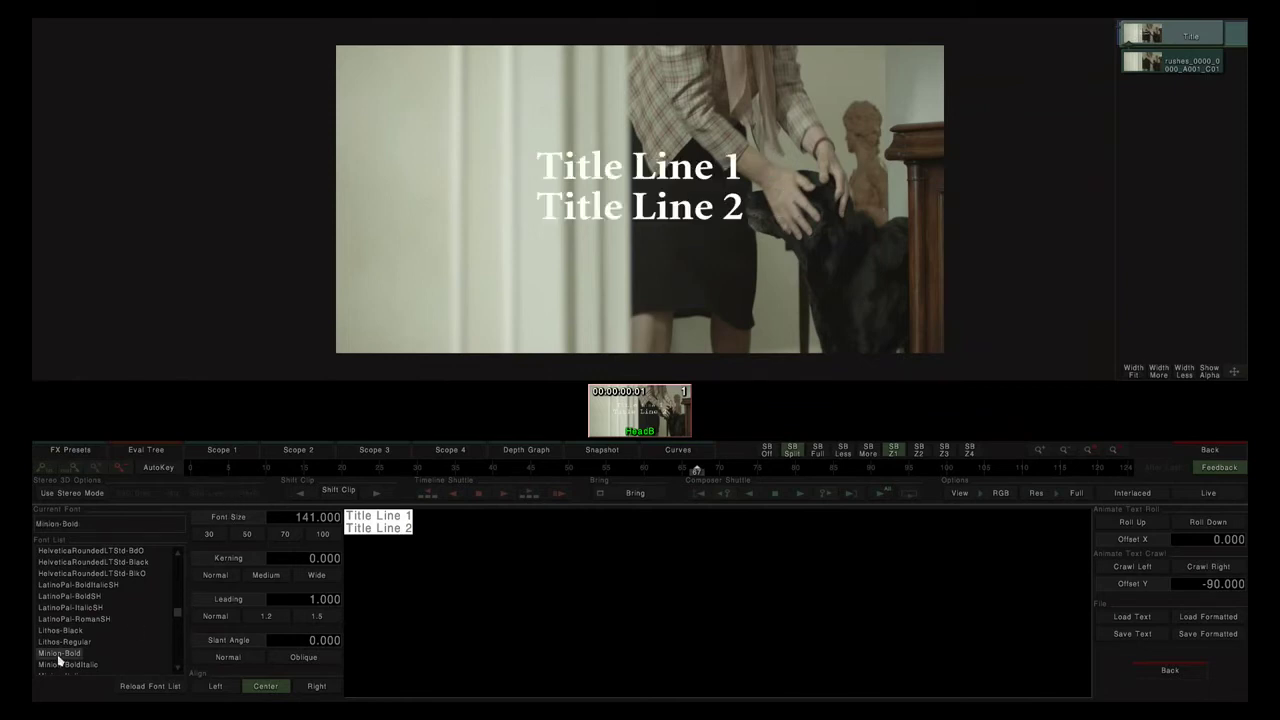
left_click_drag(308, 528, 603, 518)
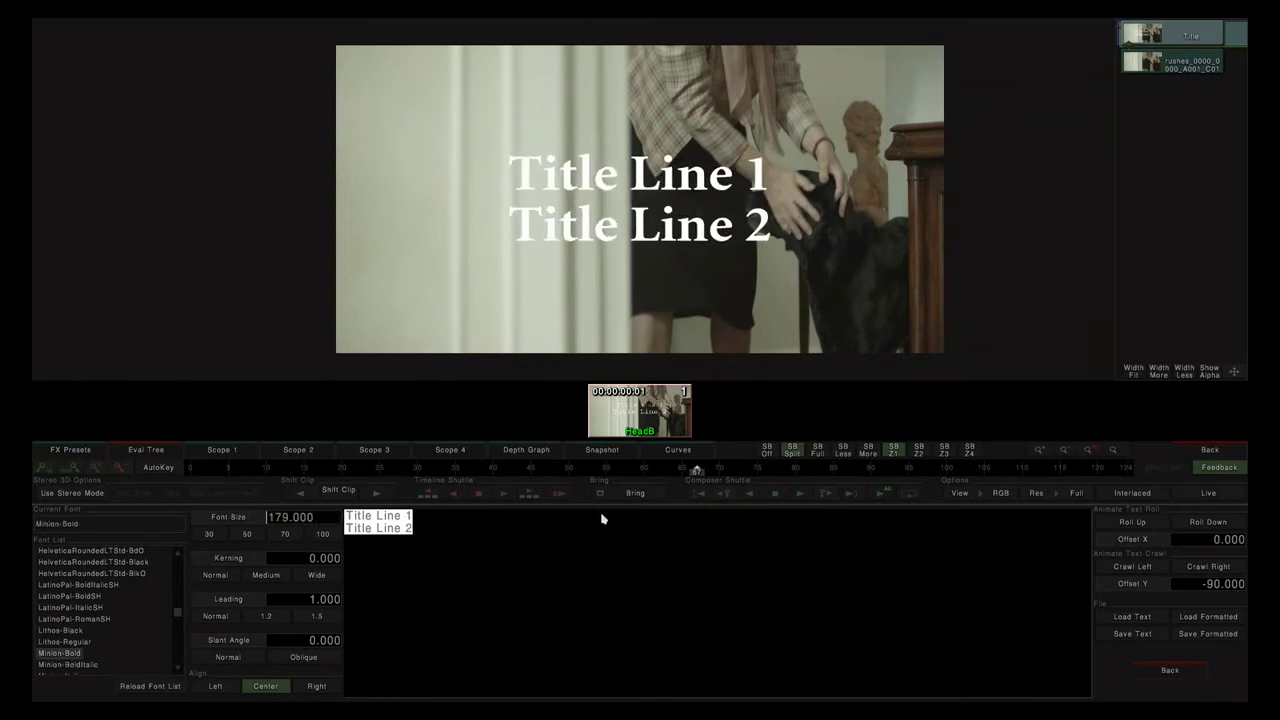
Remove the roll animation from the title's MoveY, set MoveY to -26, and check the title at frame 38.
left_click(1167, 671)
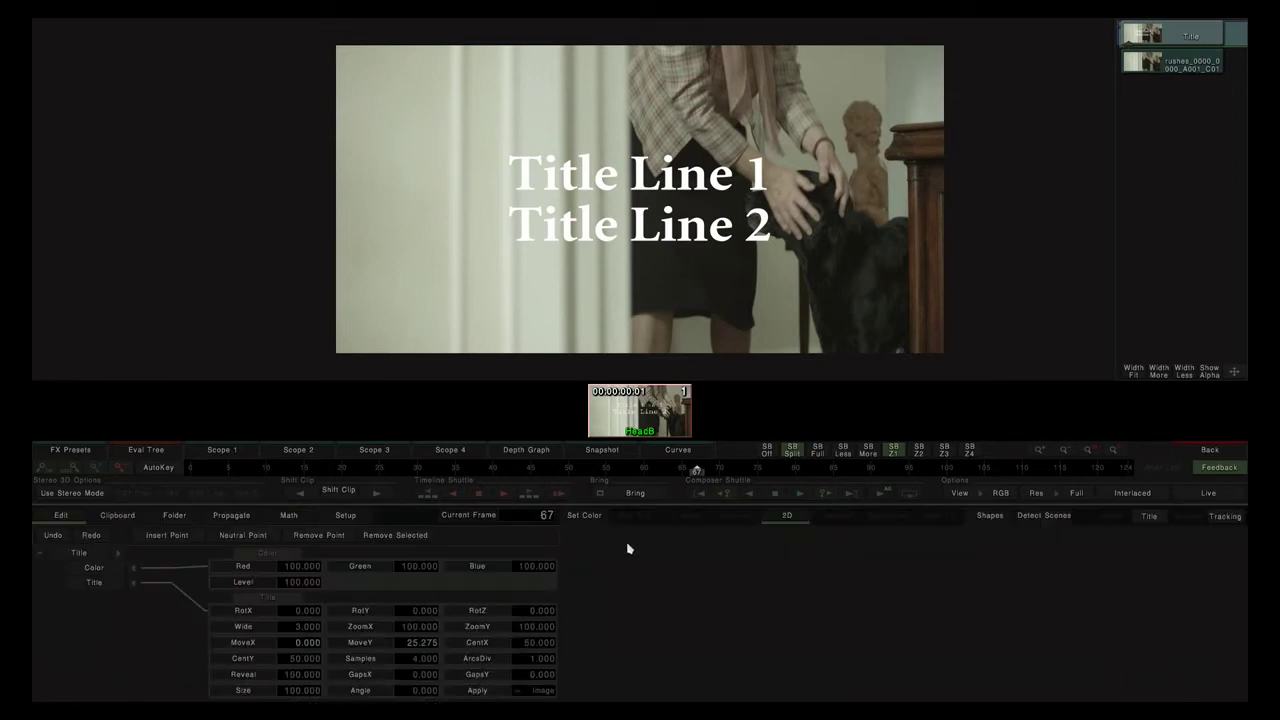
left_click(673, 451)
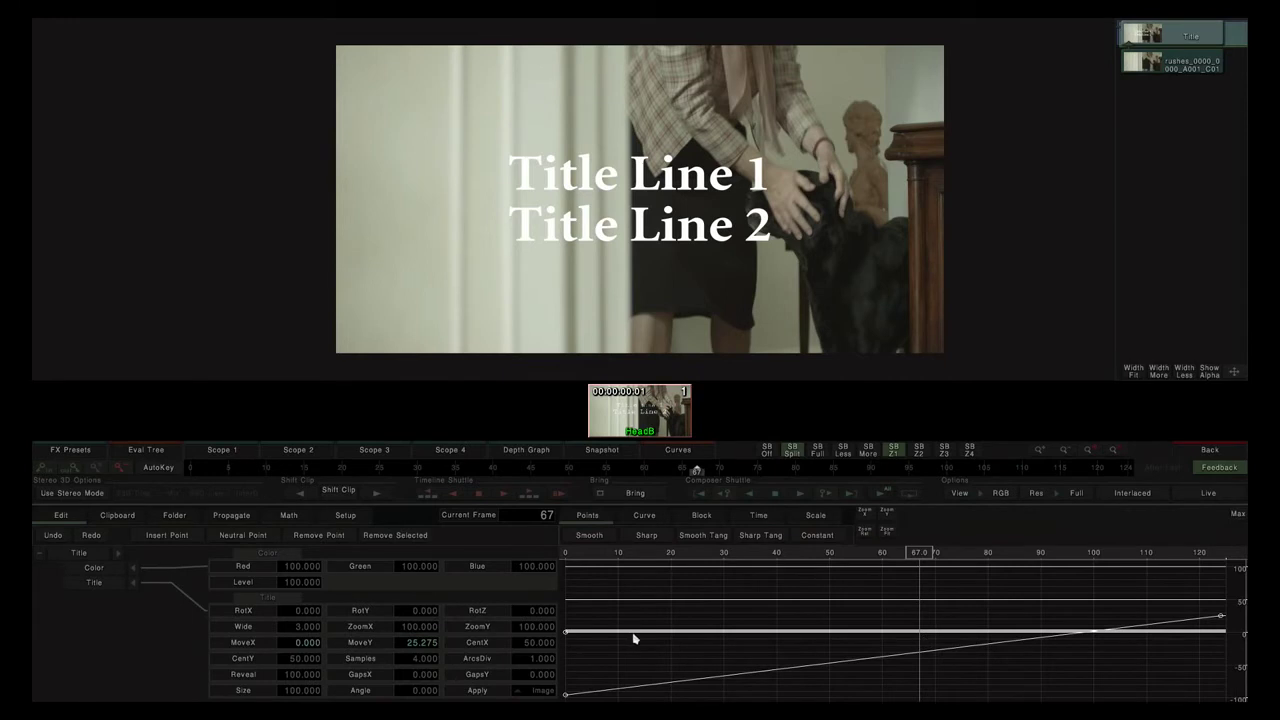
left_click(914, 552)
left_click_drag(687, 573, 887, 575)
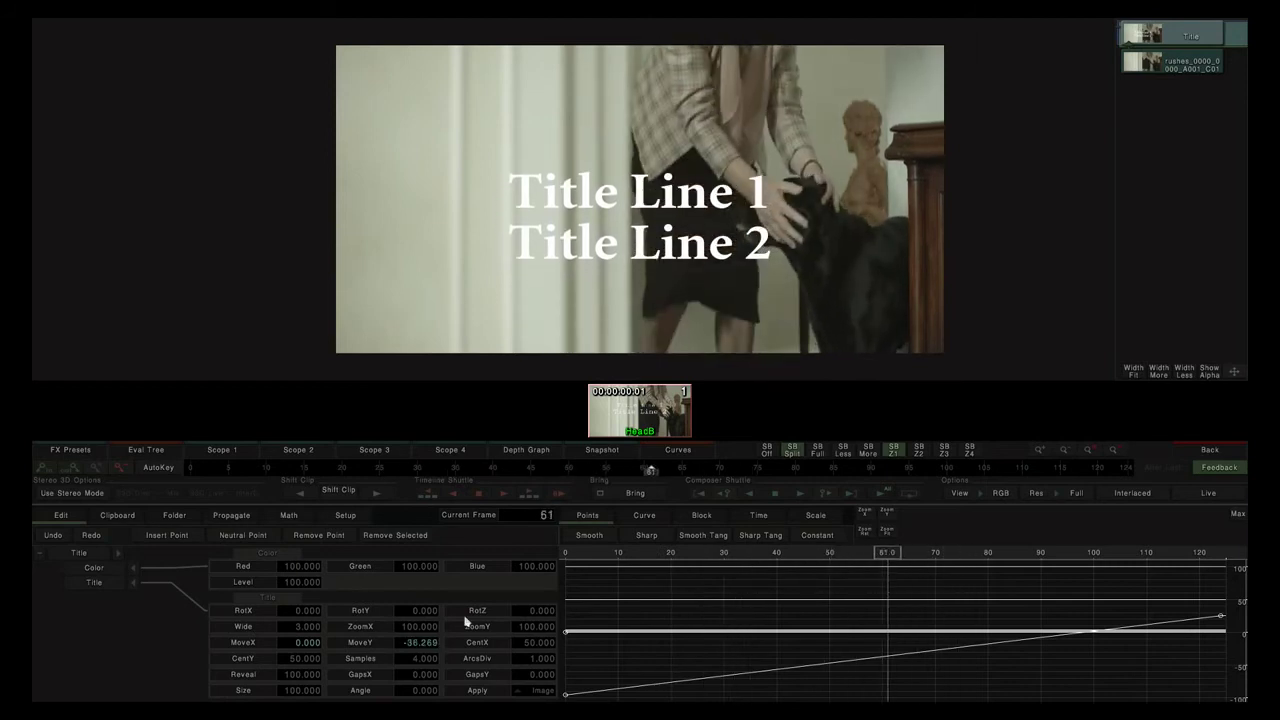
left_click(373, 646)
left_click(370, 649)
left_click_drag(431, 651, 240, 655)
left_click_drag(882, 556, 769, 558)
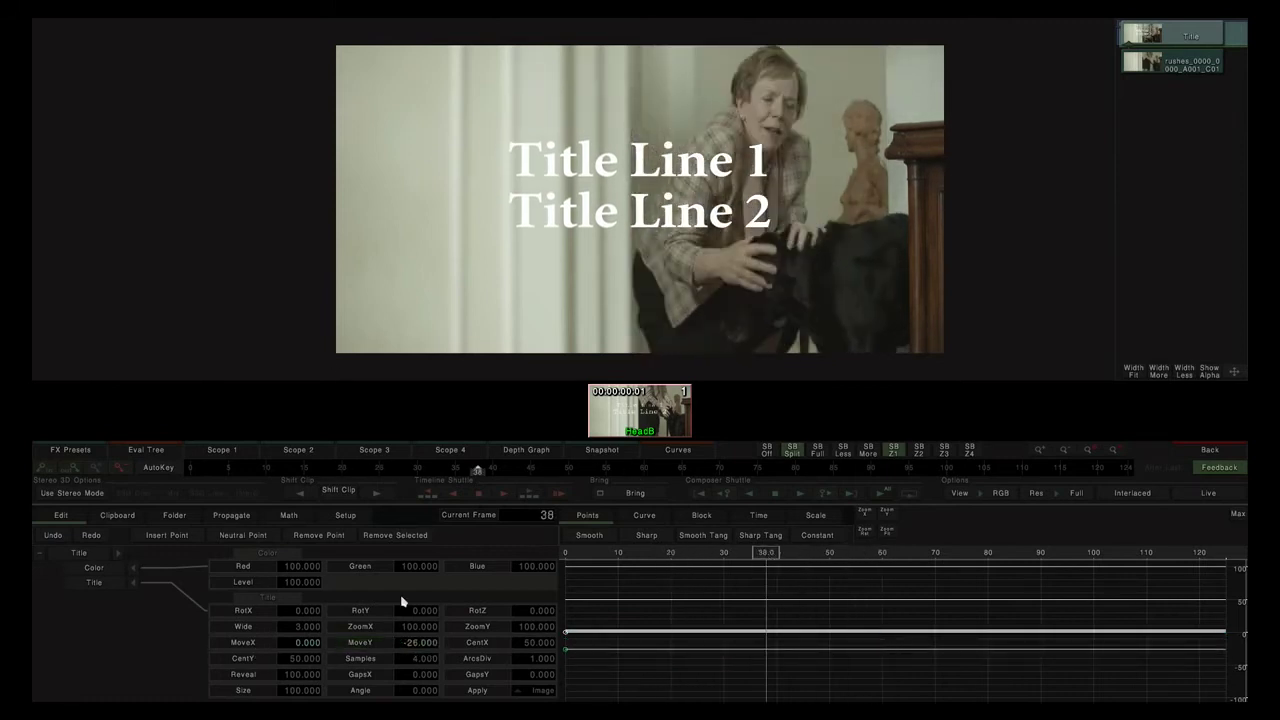
Try tinting the title pale blue with the colour wheel and display its colour curves.
left_click_drag(293, 569, 438, 578)
left_click(665, 452)
left_click(584, 515)
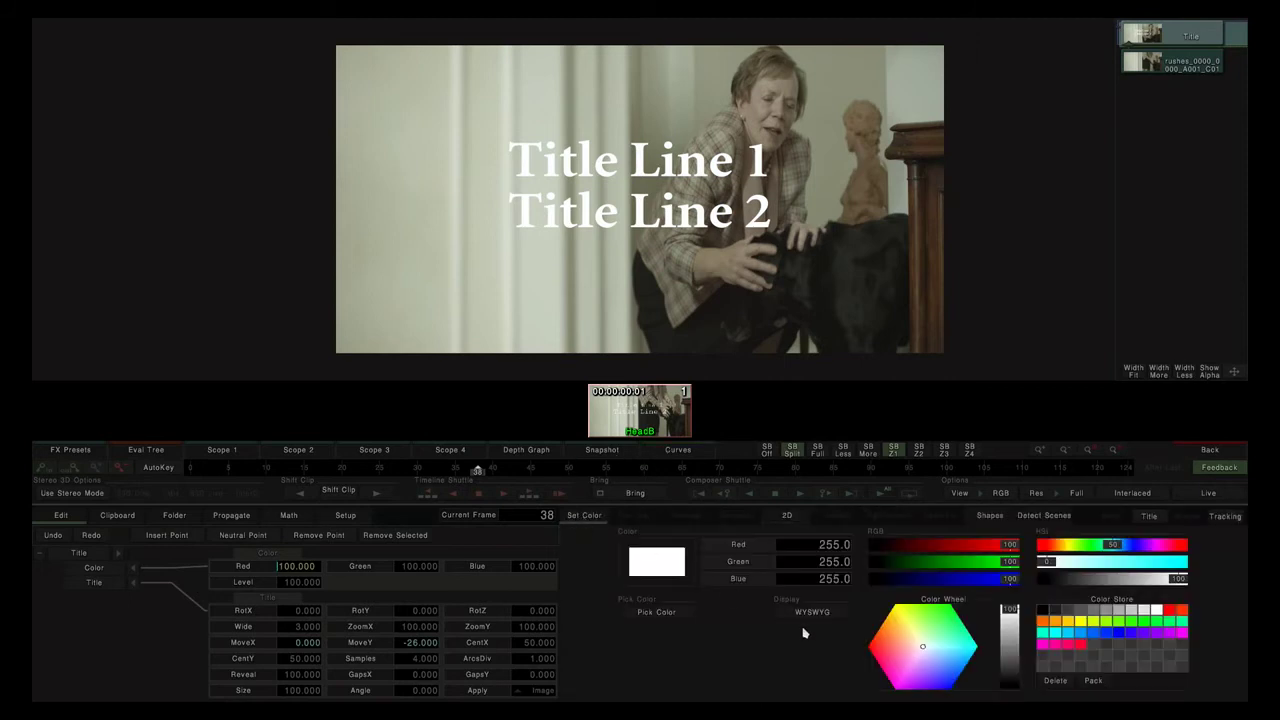
mouse_move(917, 647)
left_mouse_down()
mouse_move(860, 651)
mouse_move(972, 648)
mouse_move(860, 654)
mouse_move(922, 652)
left_mouse_up()
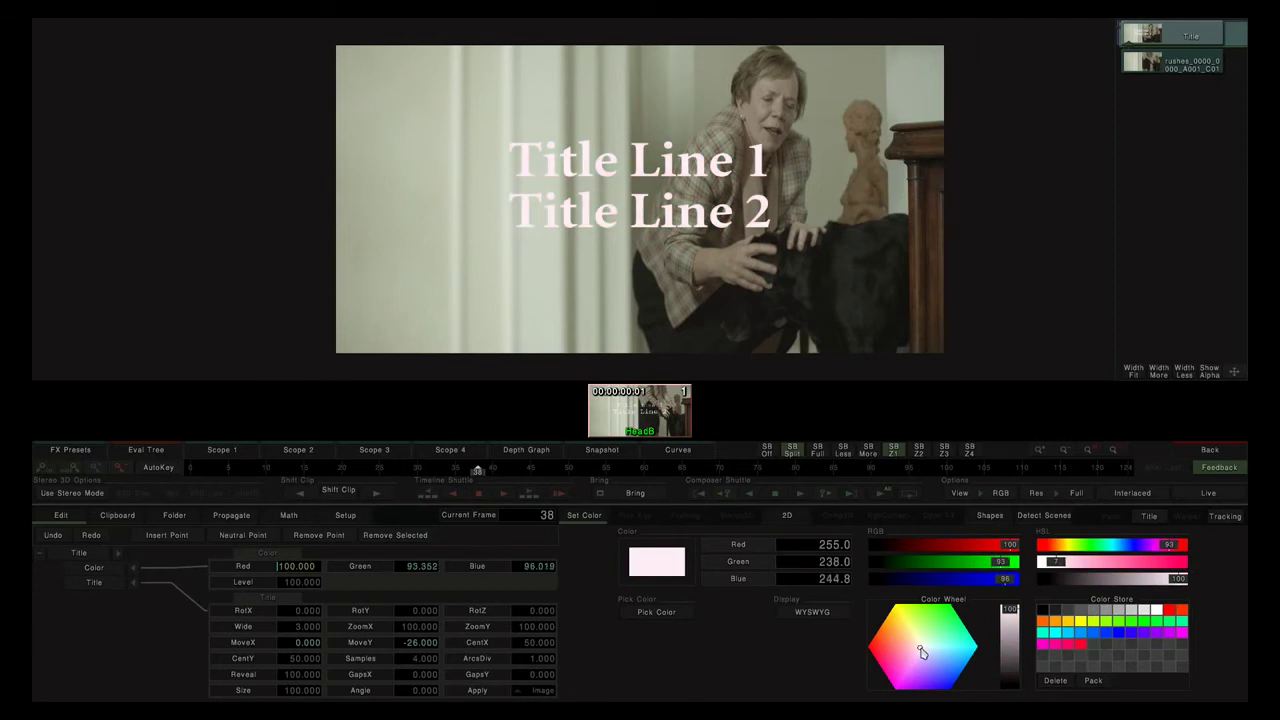
left_click(663, 452)
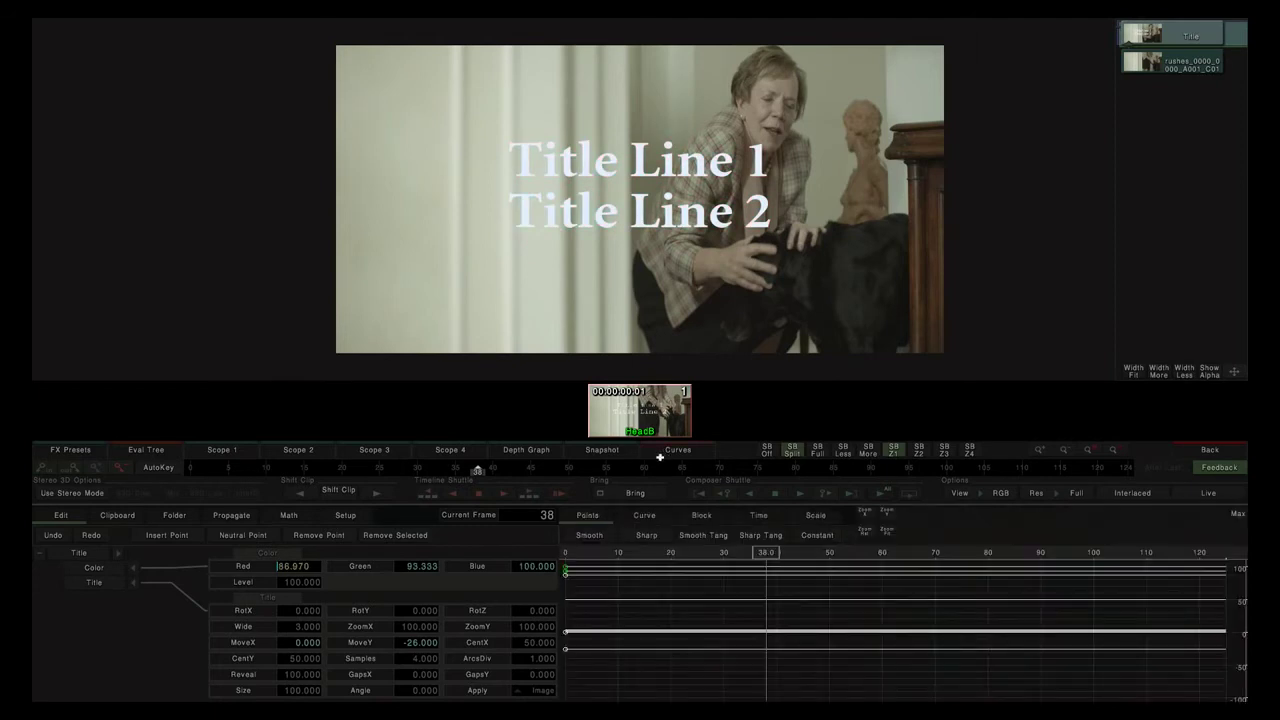
Reset the title's colour channels to 100 and try the colour Level, returning it to 100.
left_click(116, 574)
left_click(258, 584)
left_click_drag(294, 584, 339, 590)
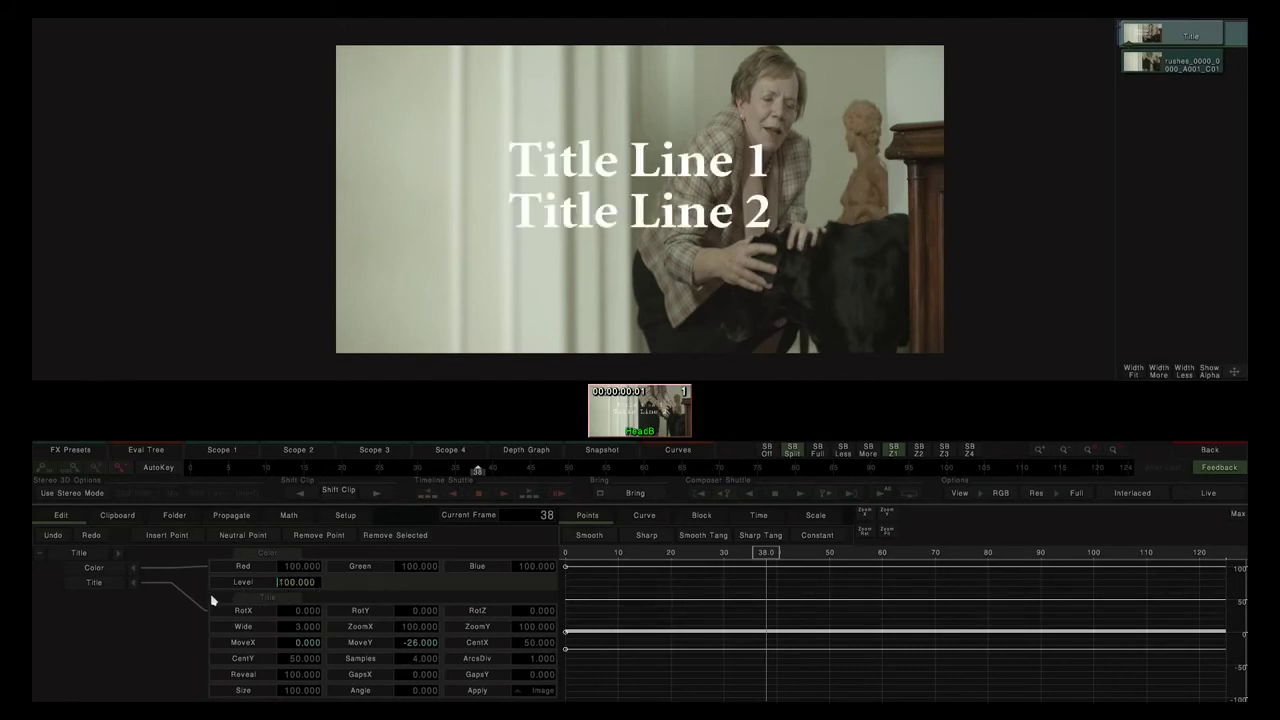
Try rotating the title with RotX -41, RotY 28 and RotZ -8.
left_click(233, 612)
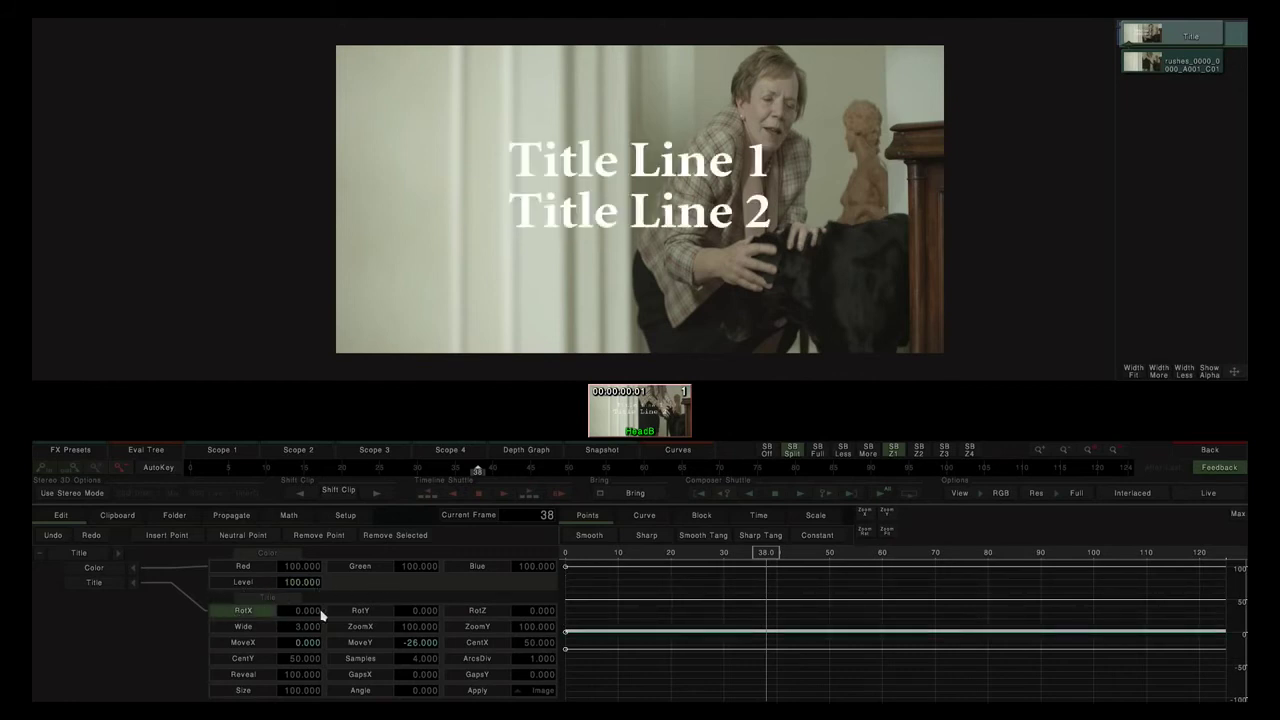
left_click_drag(307, 619, 88, 625)
left_click_drag(425, 617, 460, 617)
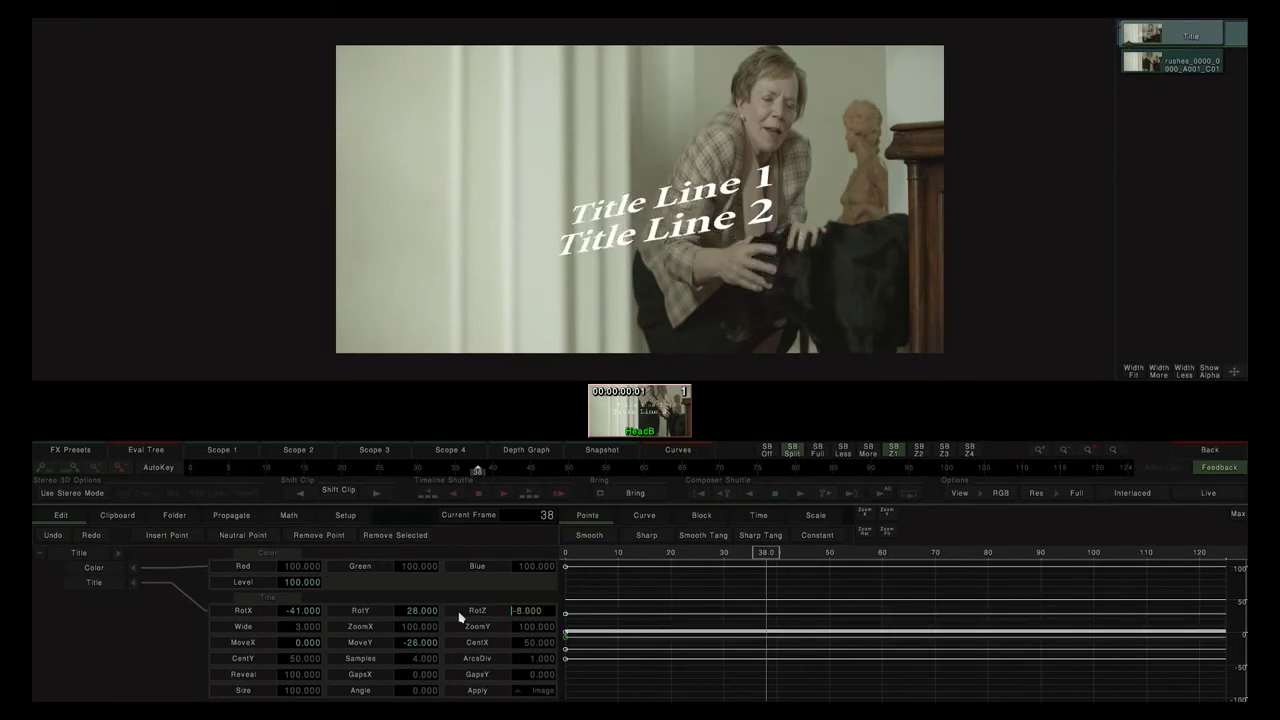
Reset the title's RotX, RotY and RotZ rotations to their defaults.
left_click(117, 585)
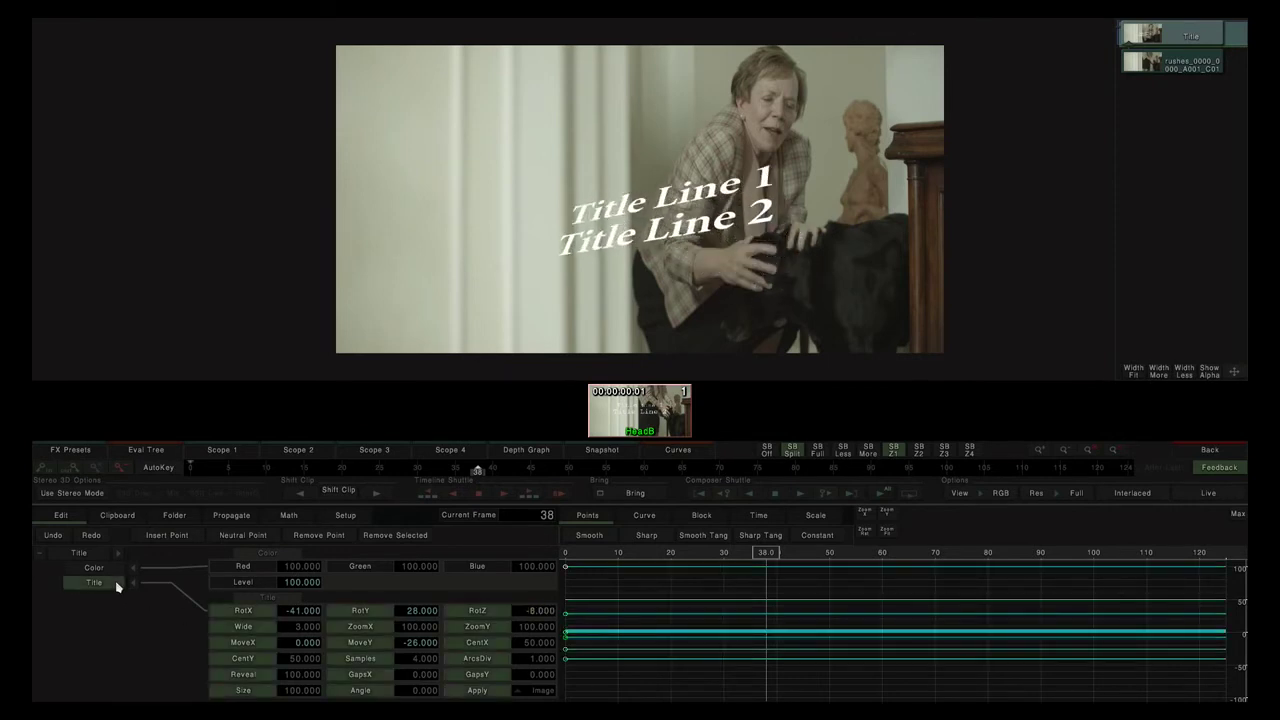
left_click(251, 613)
key("Delete")
left_click(350, 613)
key("Delete")
left_click(478, 612)
key("Delete")
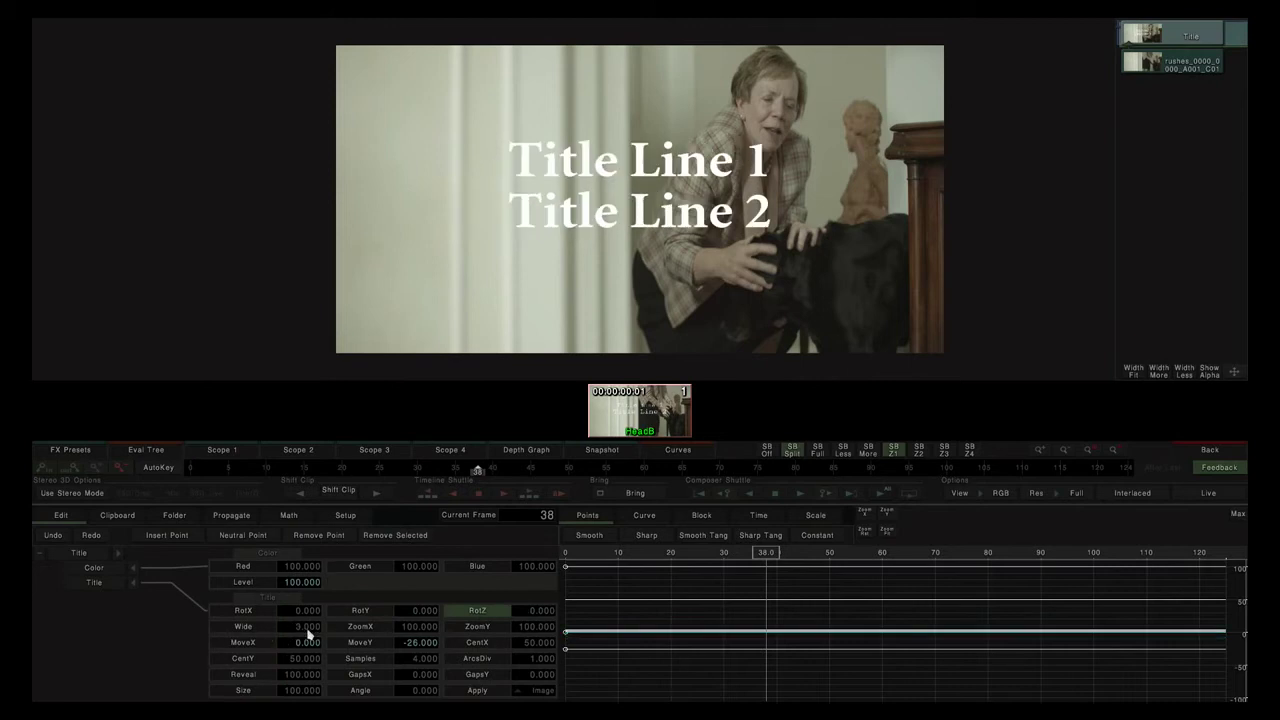
Tilt the title with RotX -43 and try Wide perspective values between 1.333 and 10.333, ending at 2.333.
left_click_drag(293, 614, 33, 607)
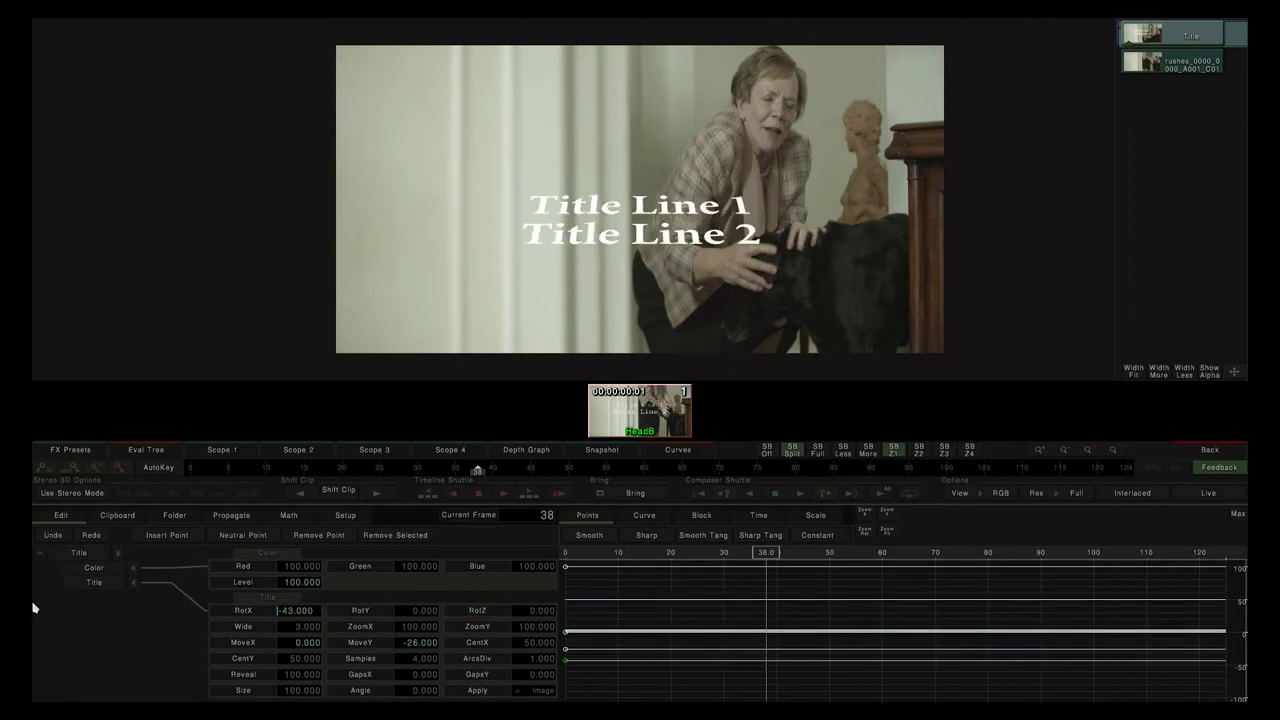
left_click(298, 632)
key("Delete")
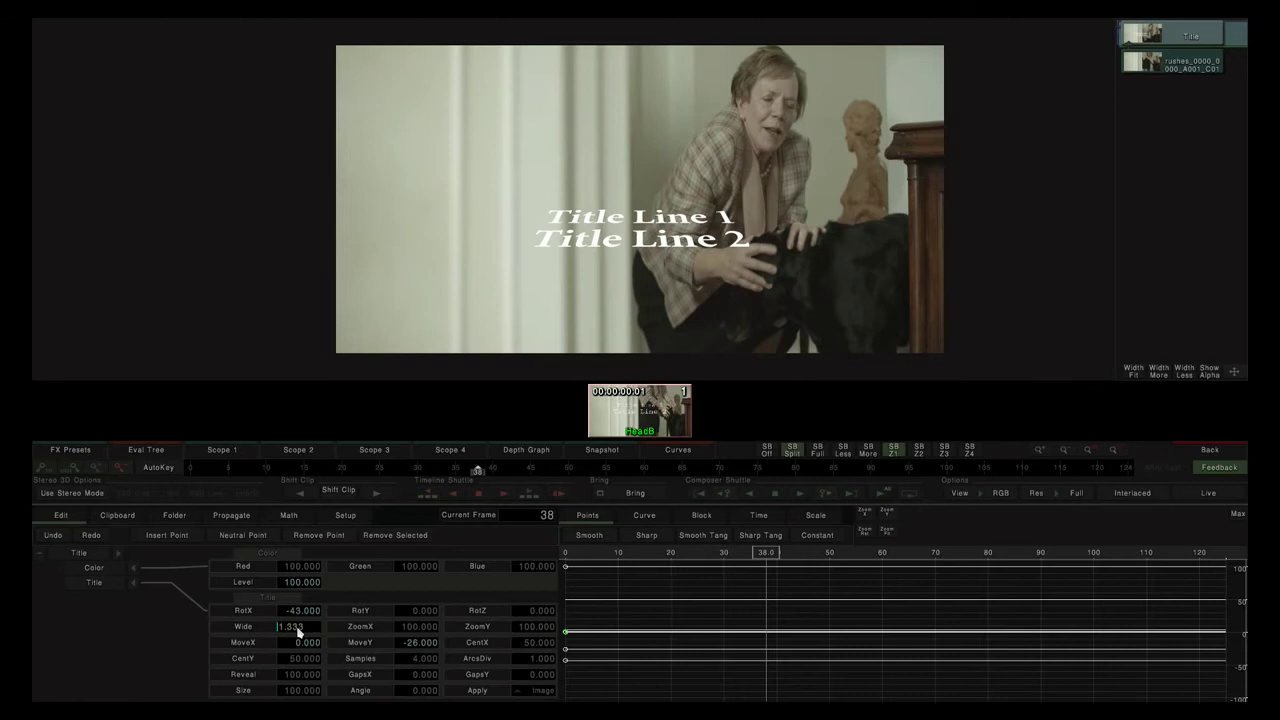
key("Up")
key("Up")
key("Up")
key("Up")
key("Up")
key("Up")
key("Up")
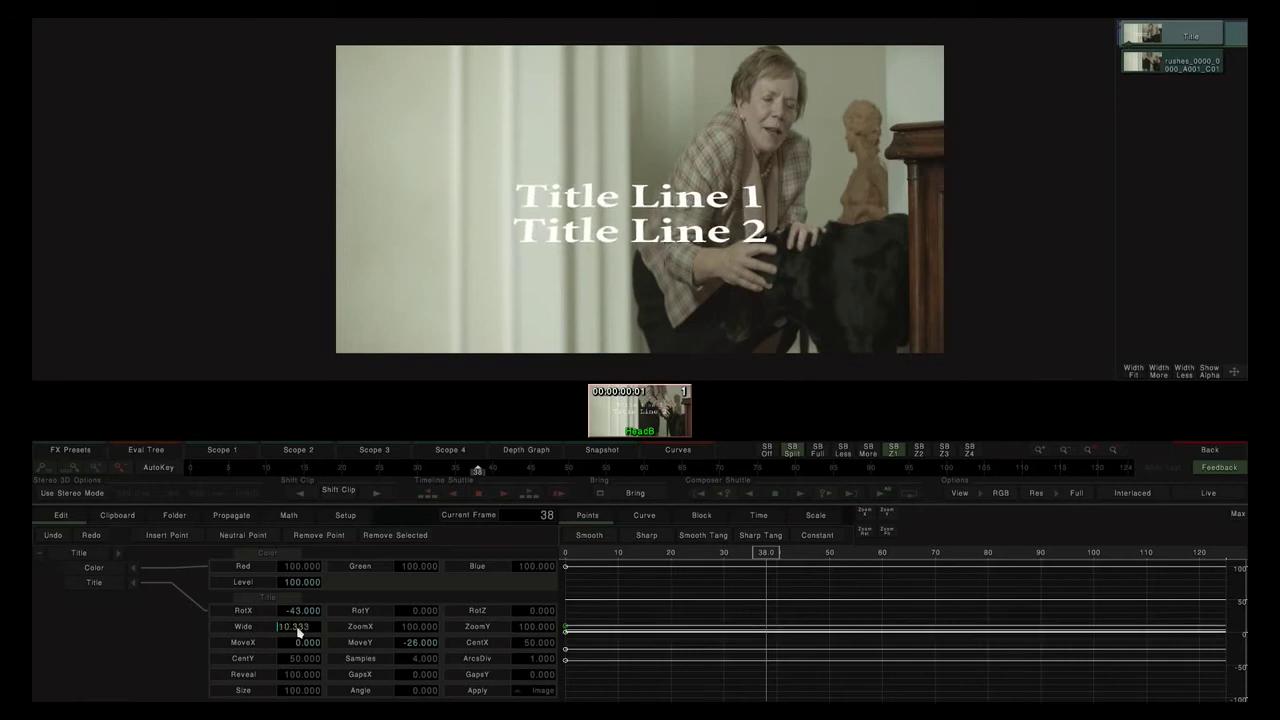
key("Down")
key("Down")
key("Down")
key("Down")
key("Down")
key("Down")
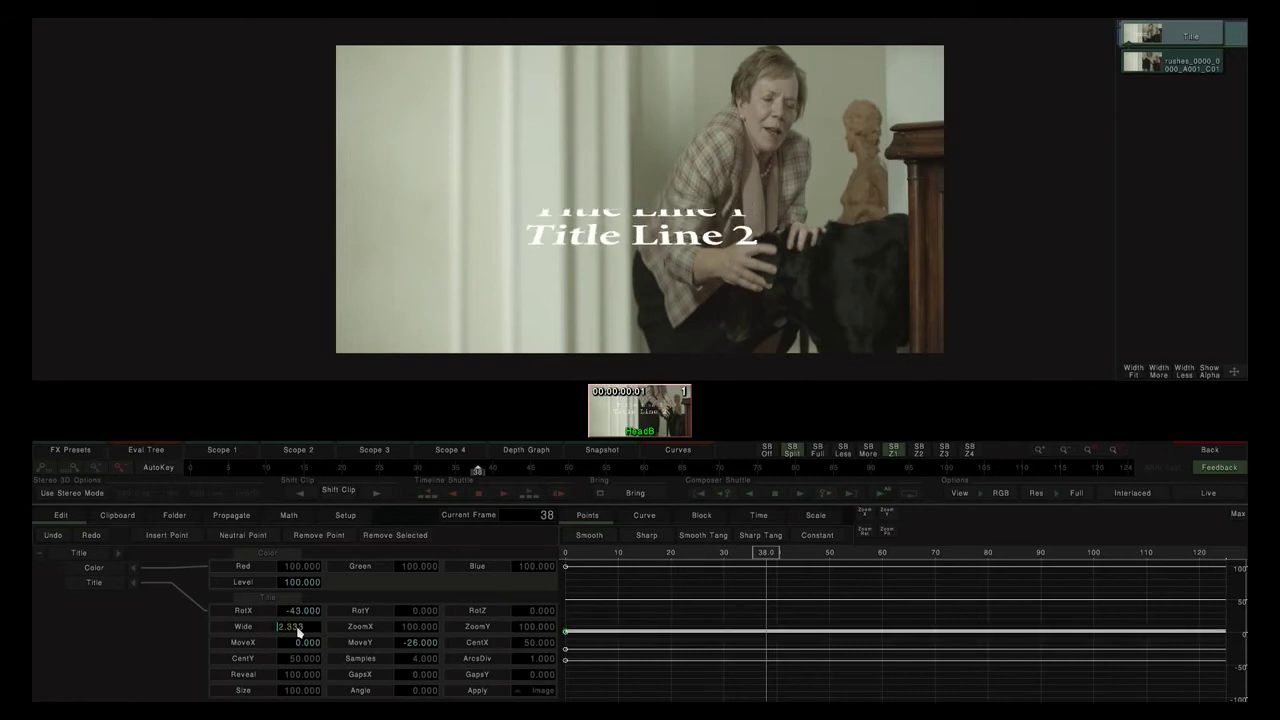
key("Up")
key("Up")
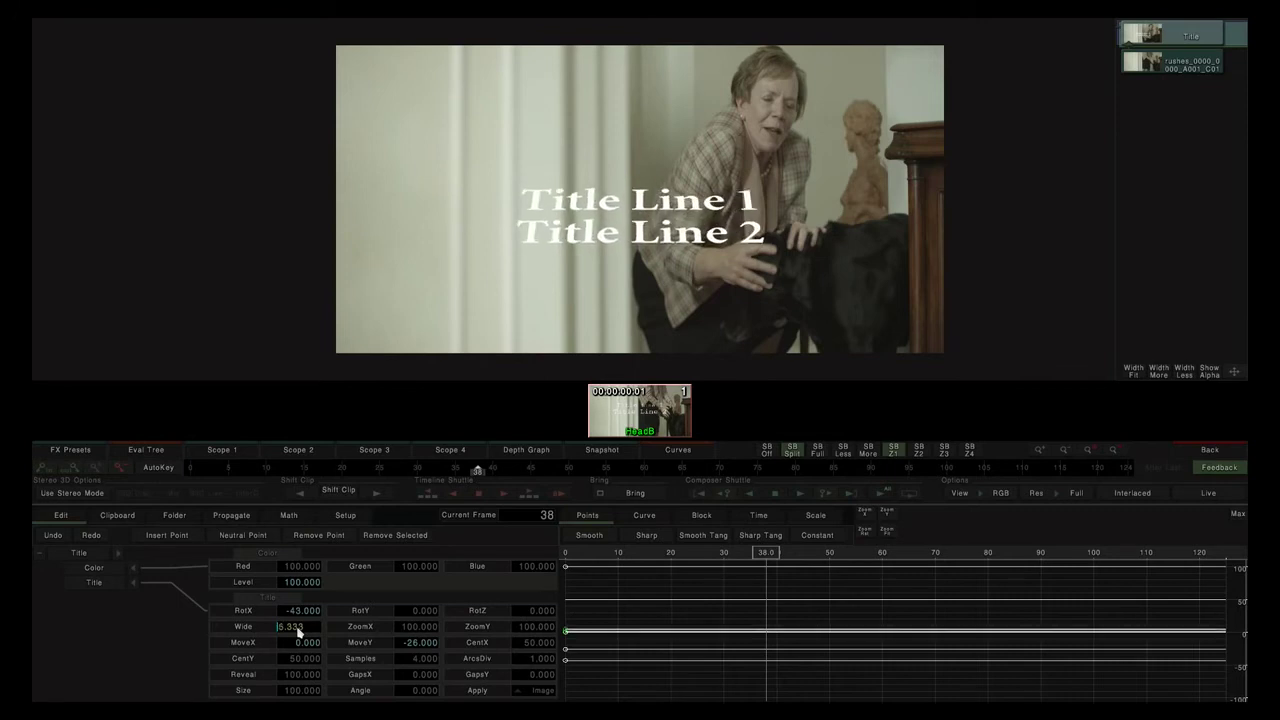
key("Down")
key("Down")
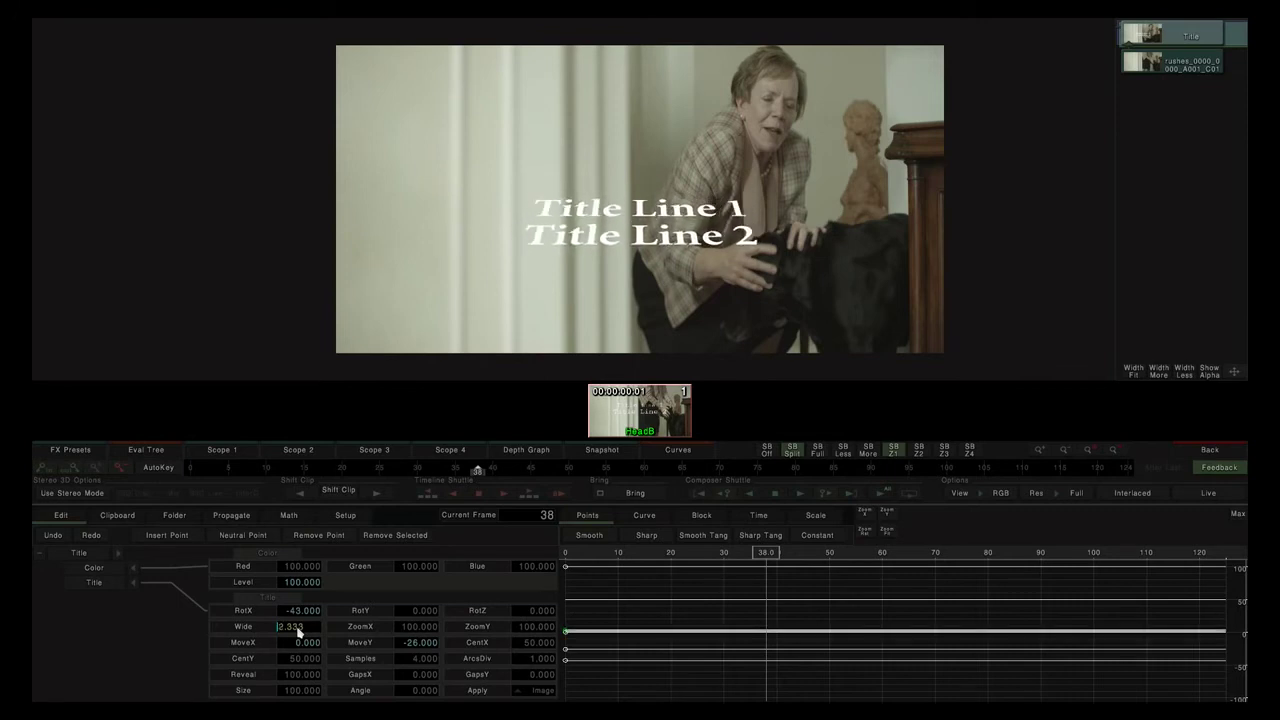
Reset the title's Wide and RotX settings to their defaults.
left_click(253, 632)
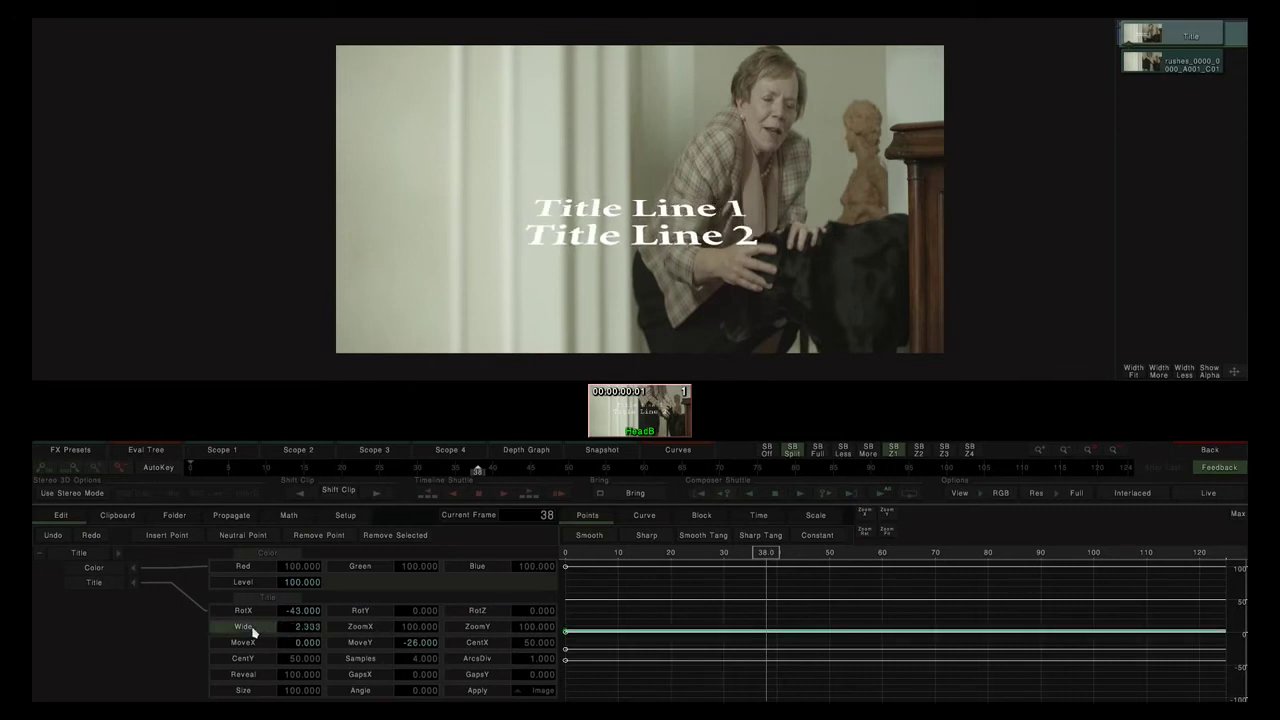
left_click(240, 610)
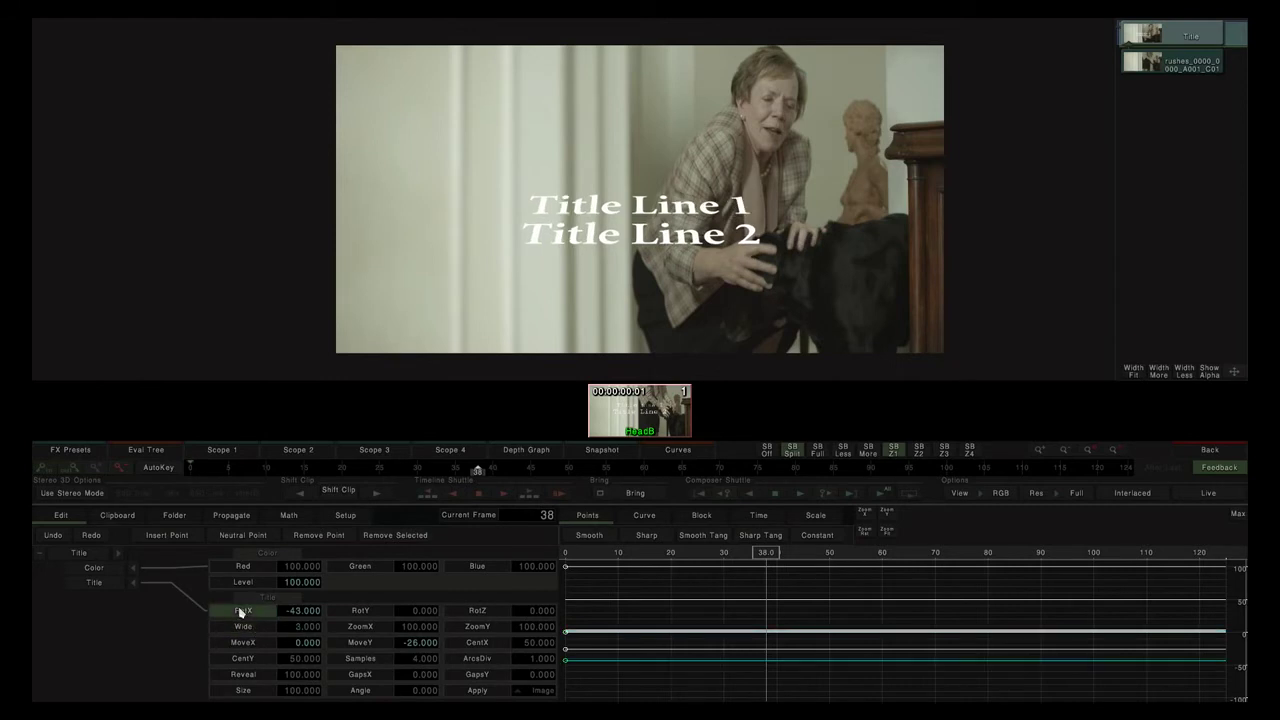
Zoom the title to 400 in both X and Y and recentre it with MoveY -84.
left_click(380, 628)
left_click(471, 632, "ctrl")
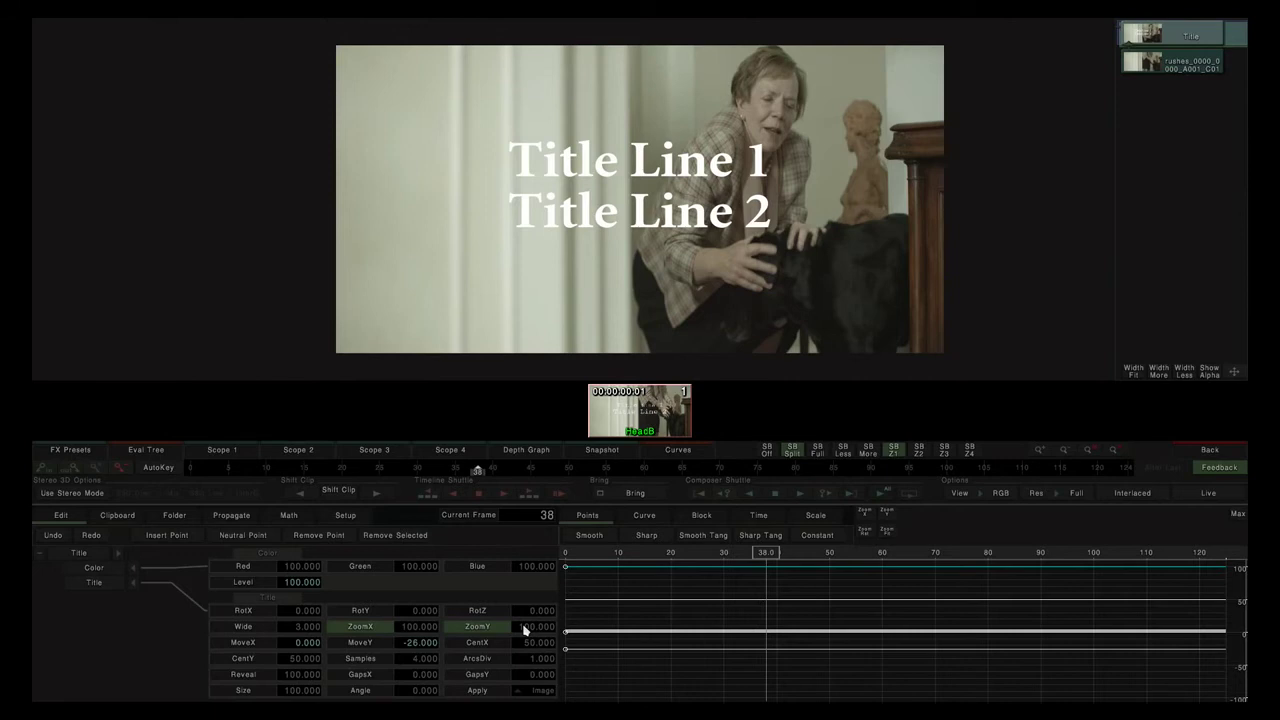
left_click_drag(527, 632, 766, 603)
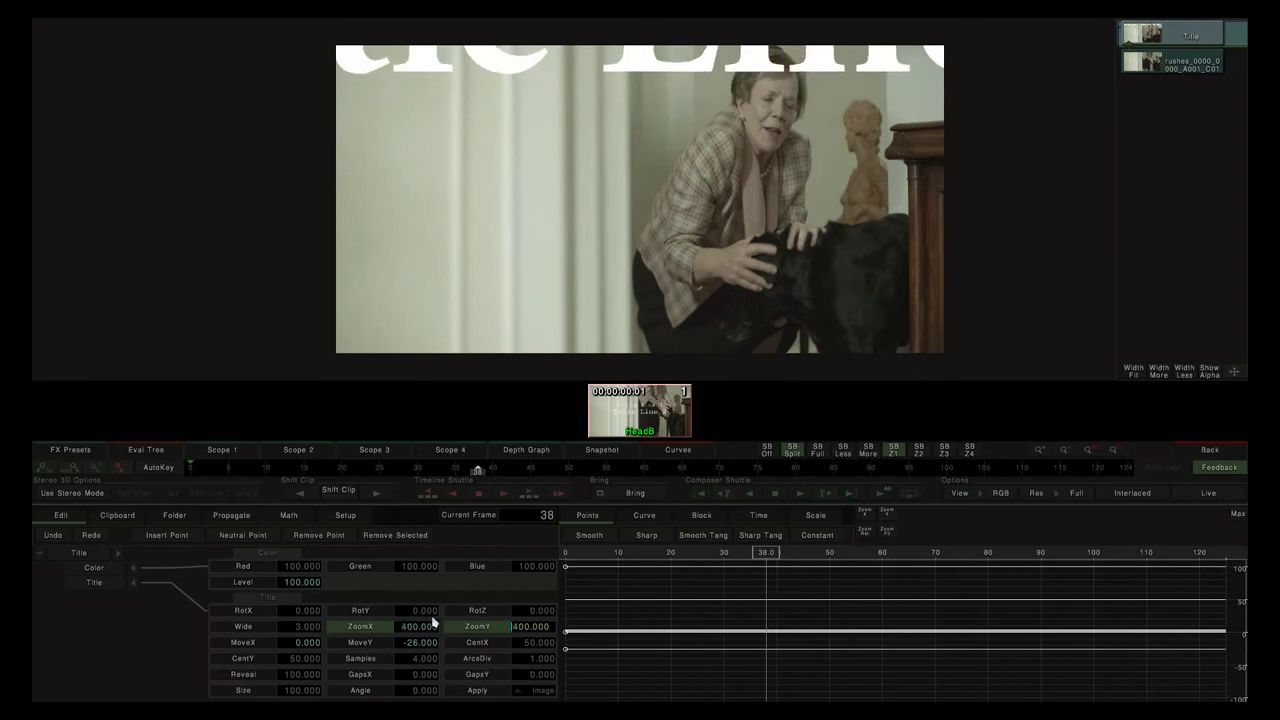
left_click(386, 650)
left_click_drag(386, 652, 36, 666)
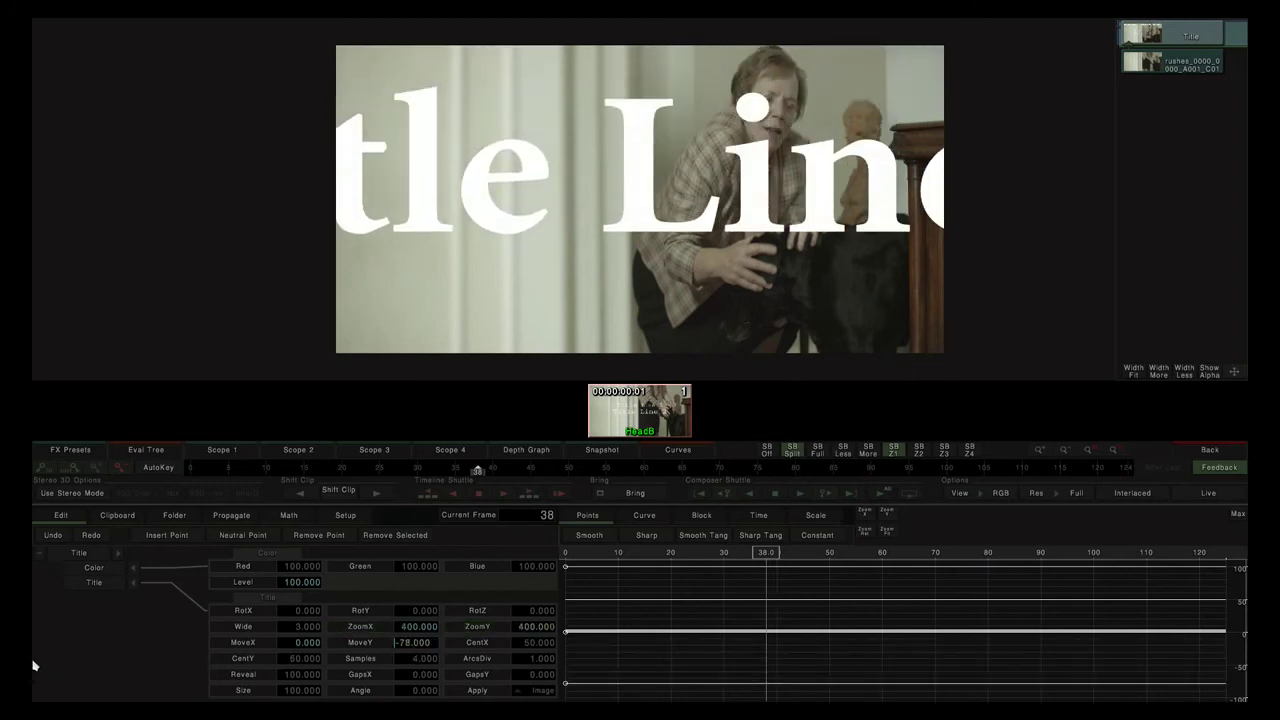
left_click_drag(408, 645, 372, 654)
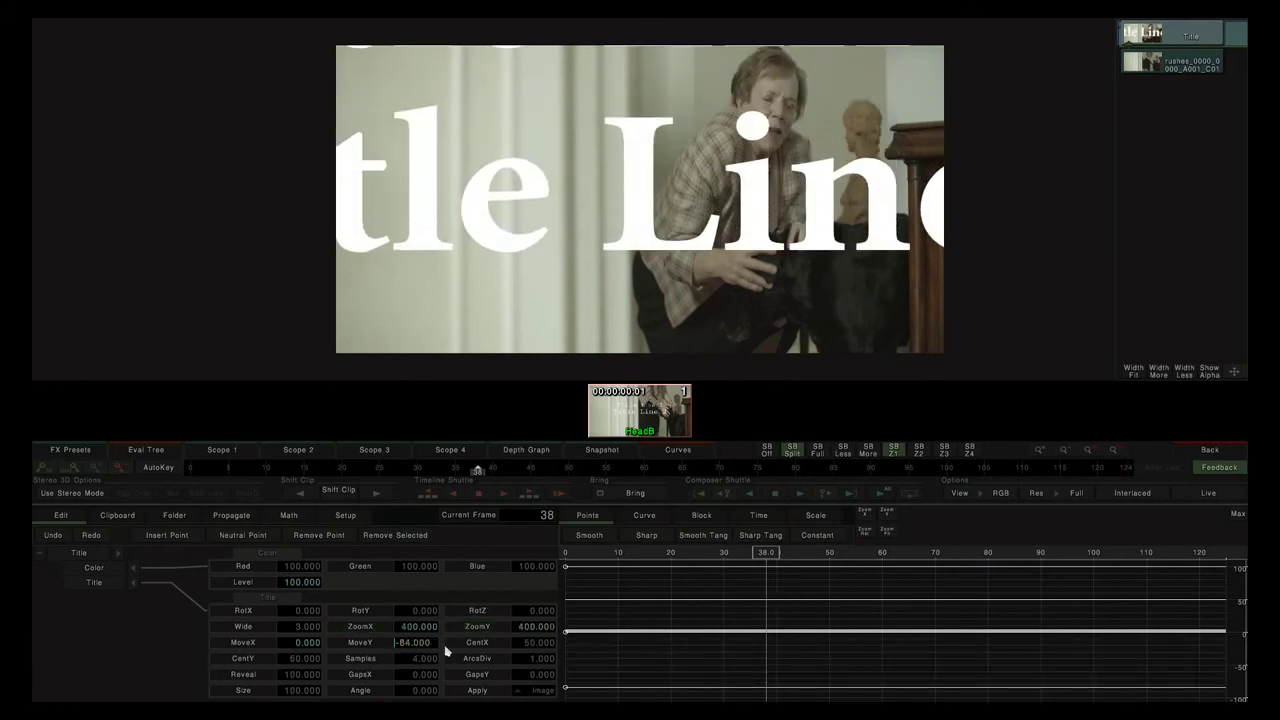
Enlarge the title to ZoomX and ZoomY 720 and set MoveY to -142.
left_click(366, 628)
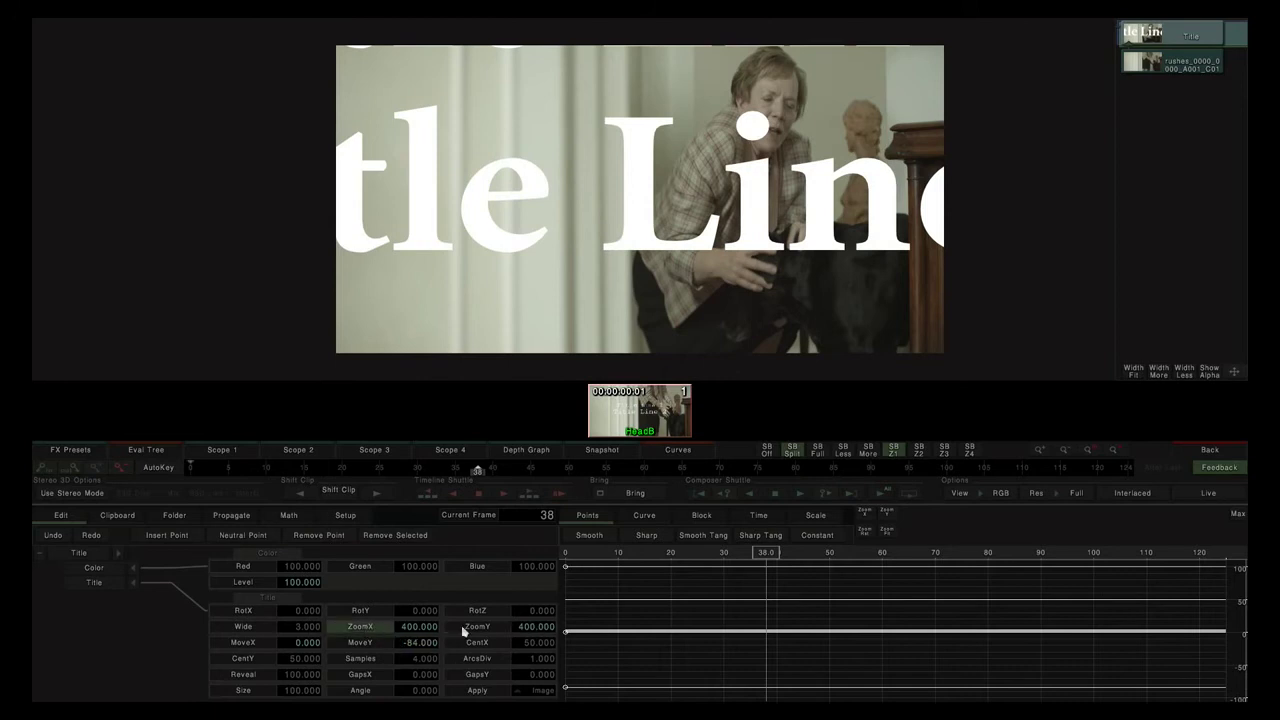
left_click_drag(478, 630, 766, 623)
left_click_drag(437, 650, 34, 660)
Reset ZoomX and ZoomY to their defaults and set the title's MoveY to -23.
double_click(366, 630)
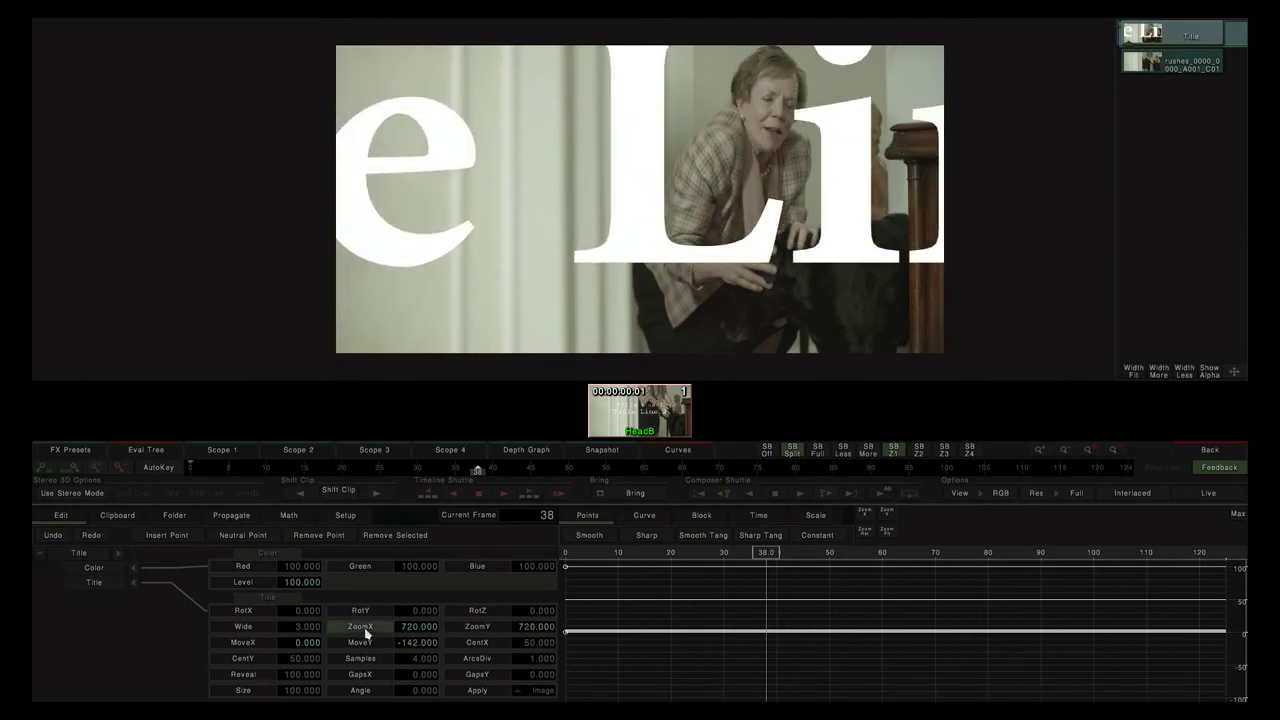
double_click(470, 631)
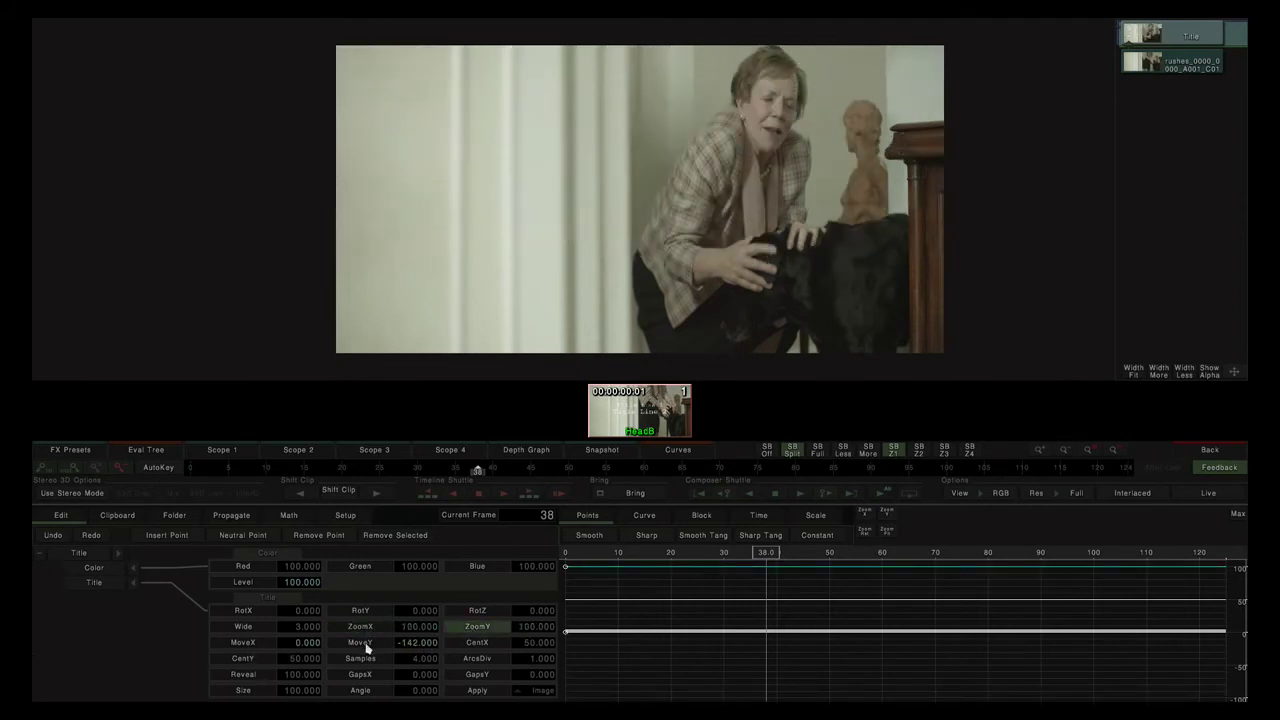
left_click(248, 662)
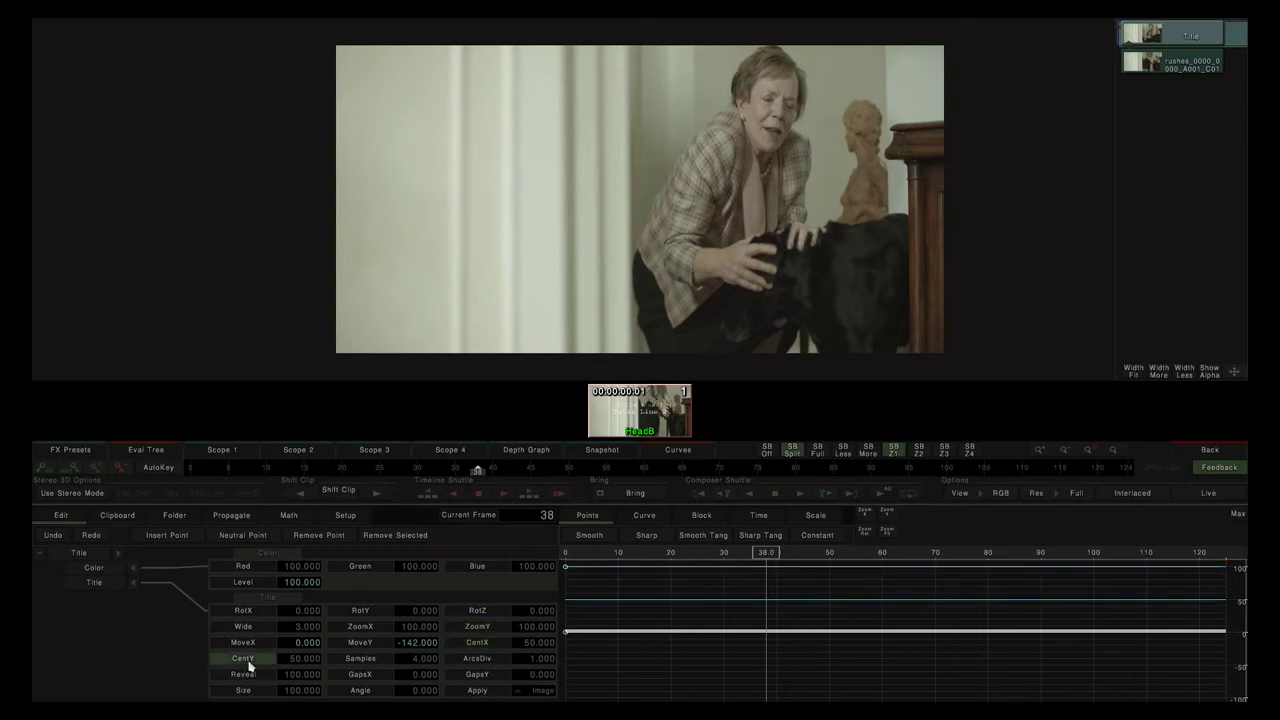
double_click(371, 645)
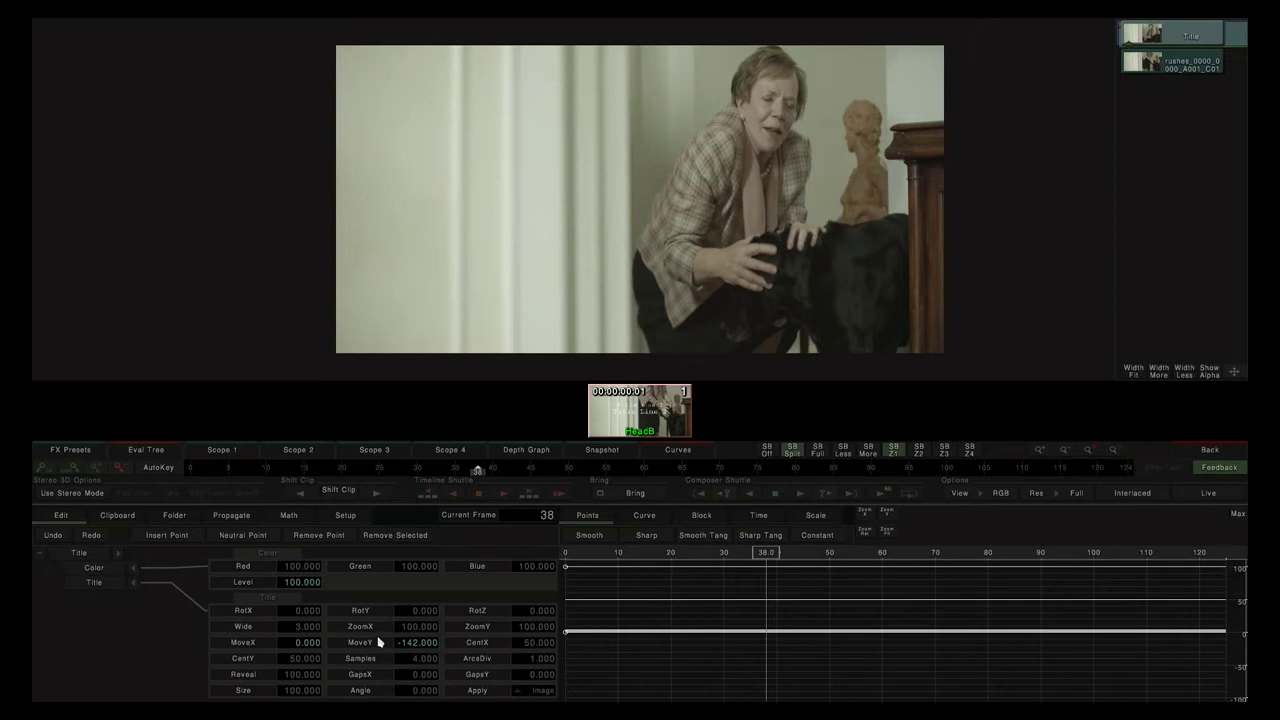
mouse_move(400, 649)
left_mouse_down()
mouse_move(300, 652)
mouse_move(381, 665)
left_mouse_up()
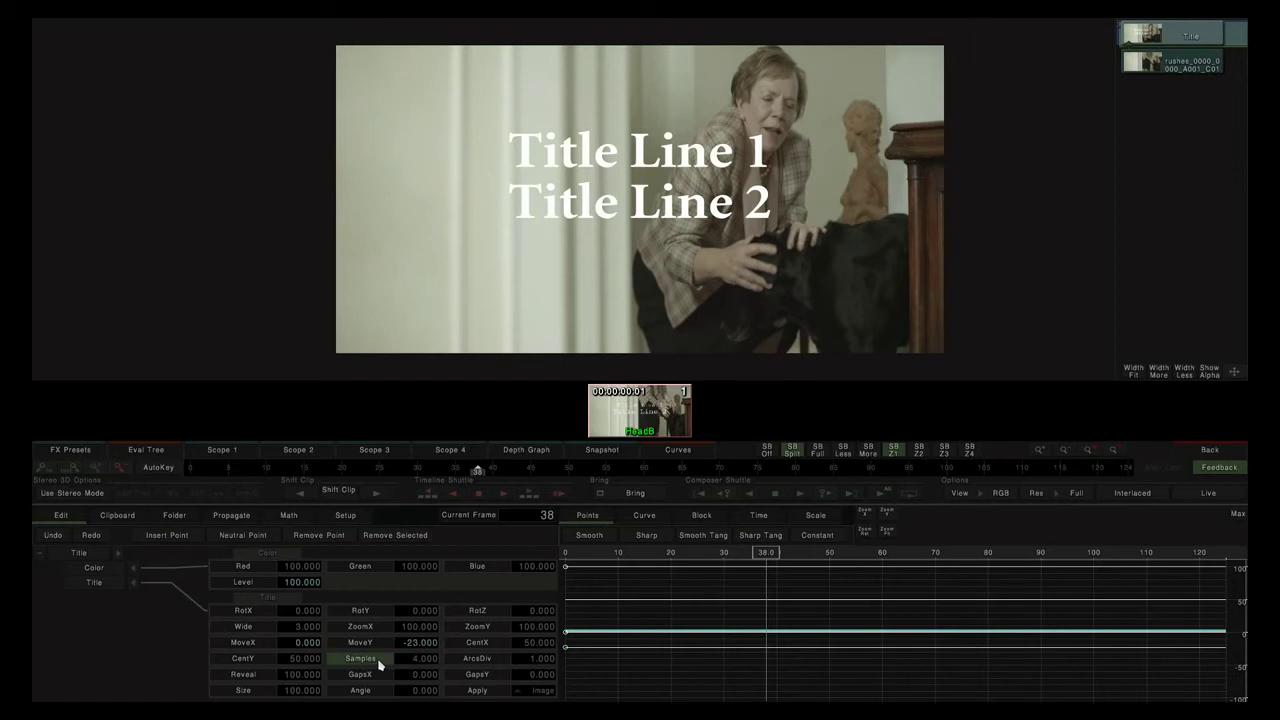
Zoom in on the title lettering and lower Samples to 1 to compare the edge quality.
scroll(696, 272, "up", 10)
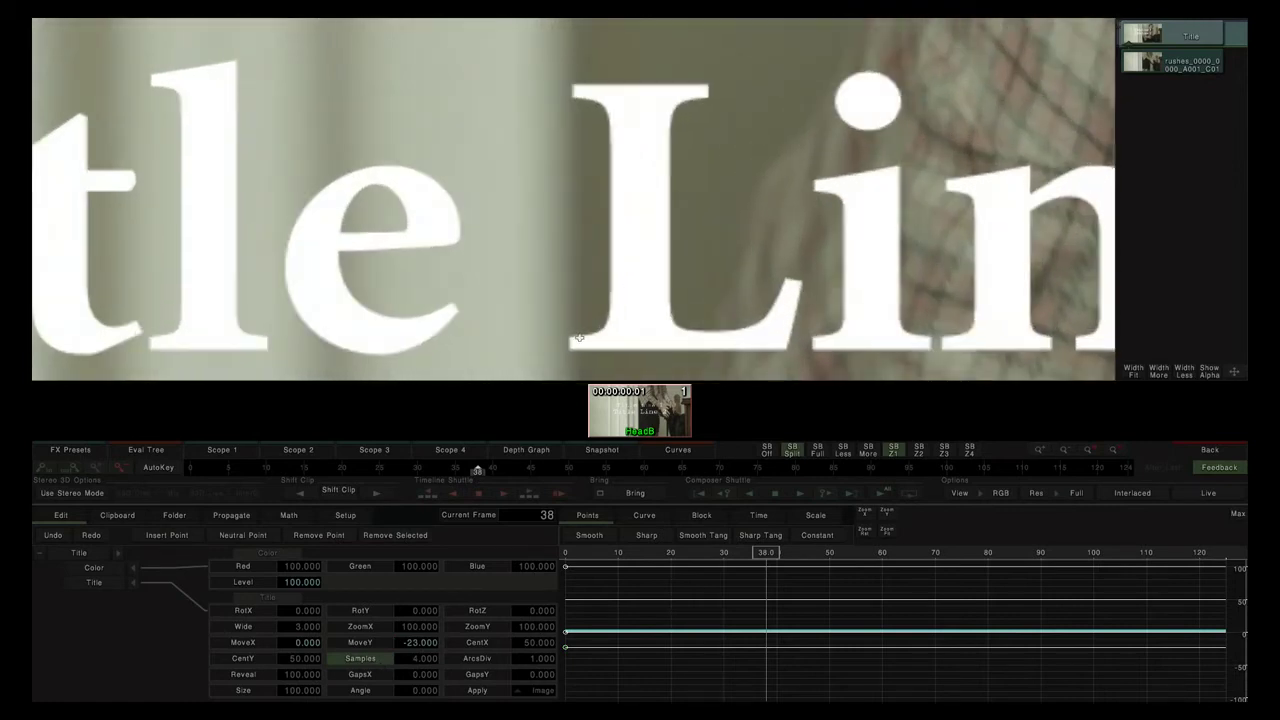
left_click(403, 659)
type("1")
key("Return")
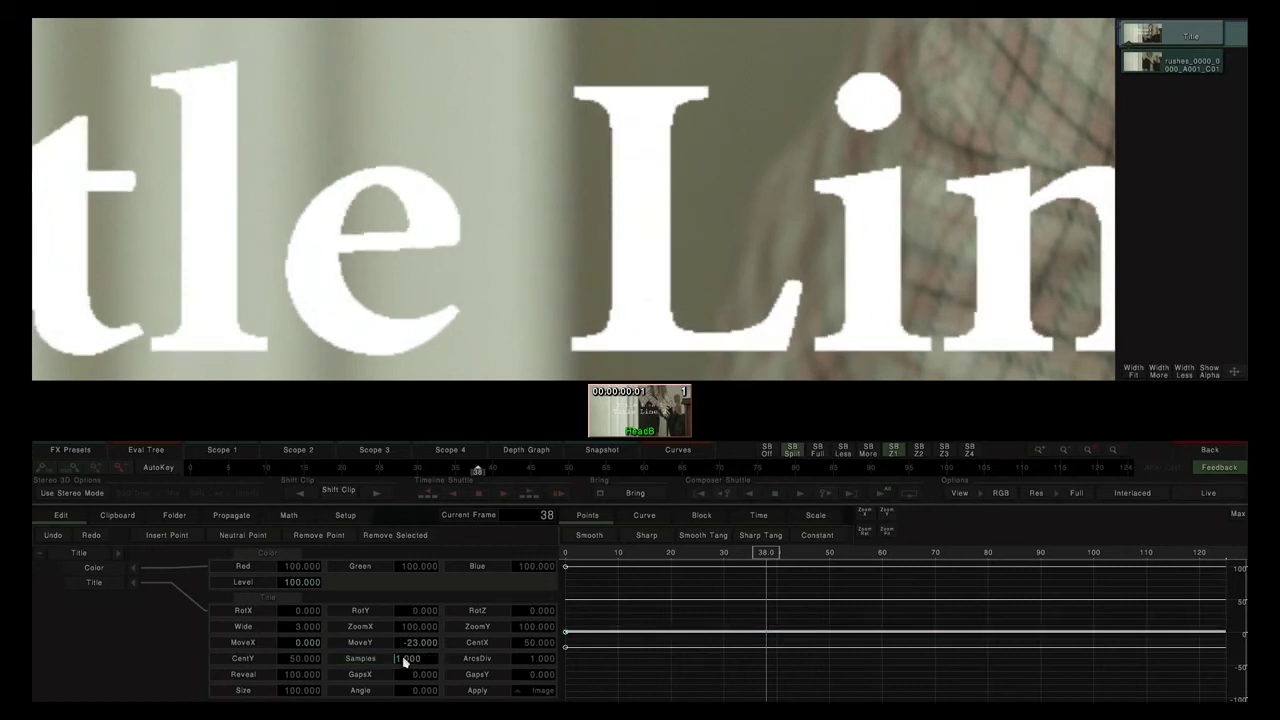
Try progressively higher Samples values on the title, settling at 18.
scroll(405, 662, "up", 10)
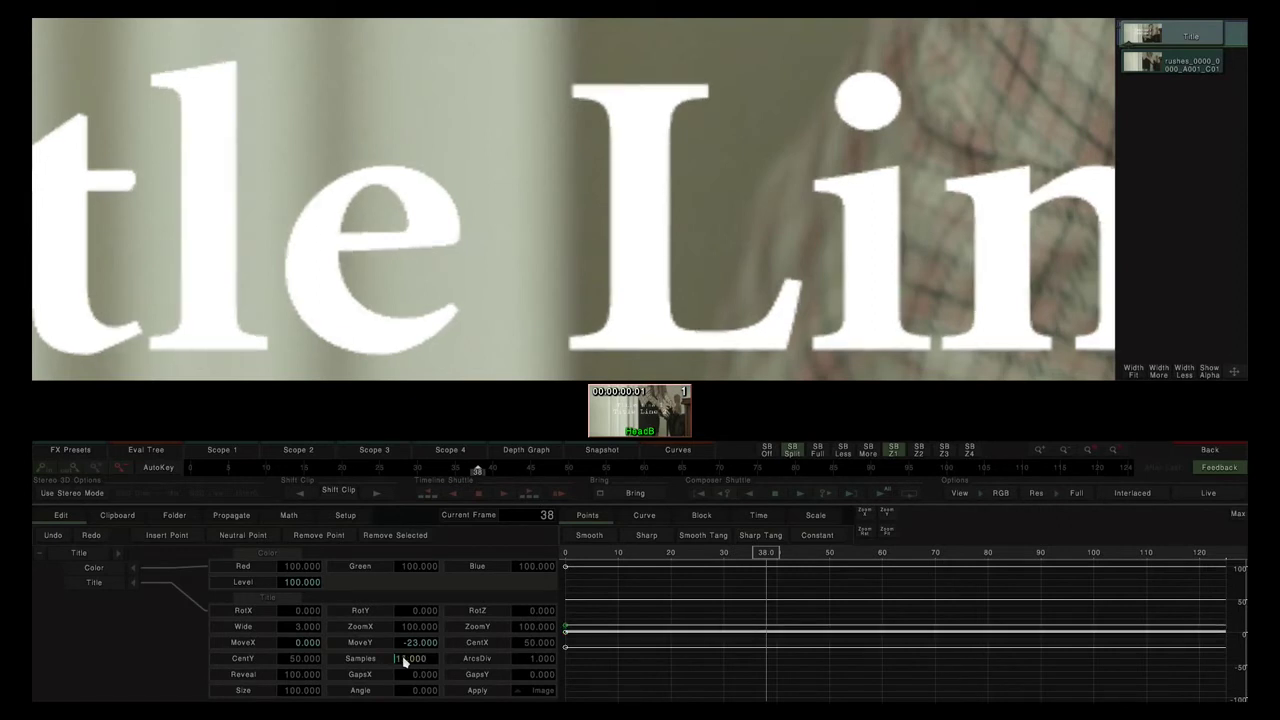
scroll(405, 662, "up", 4)
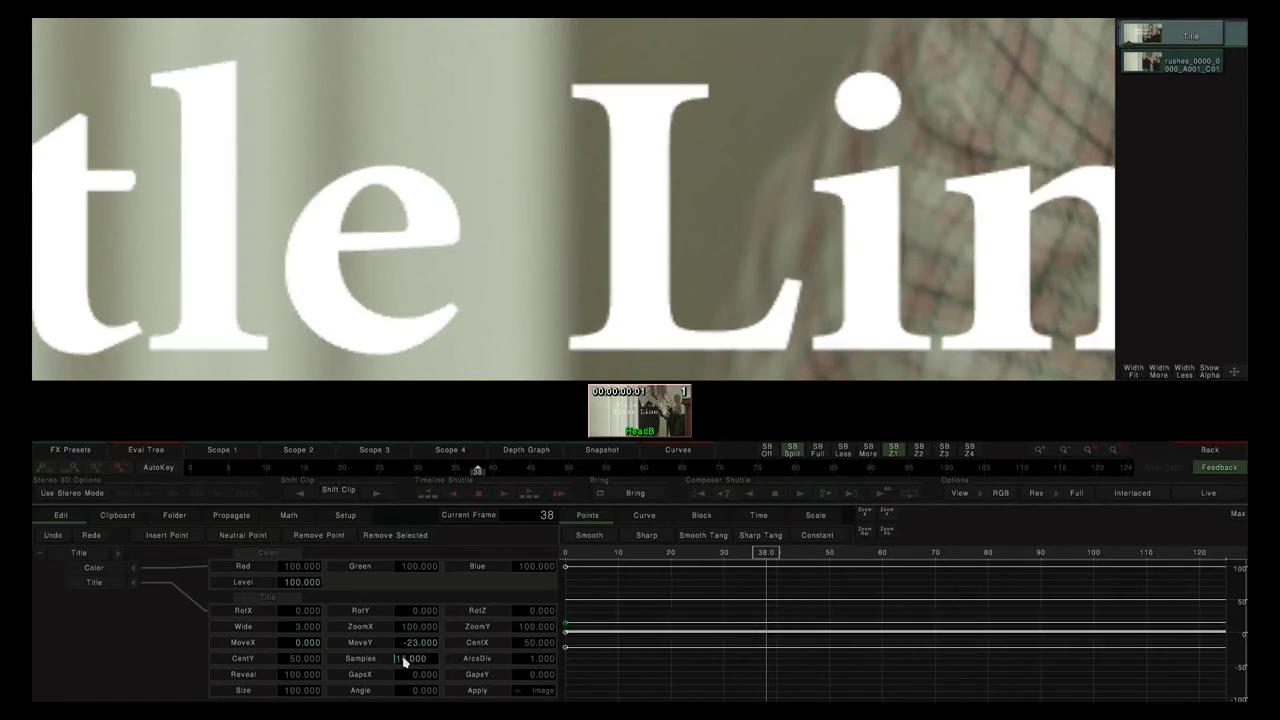
scroll(405, 662, "up", 3)
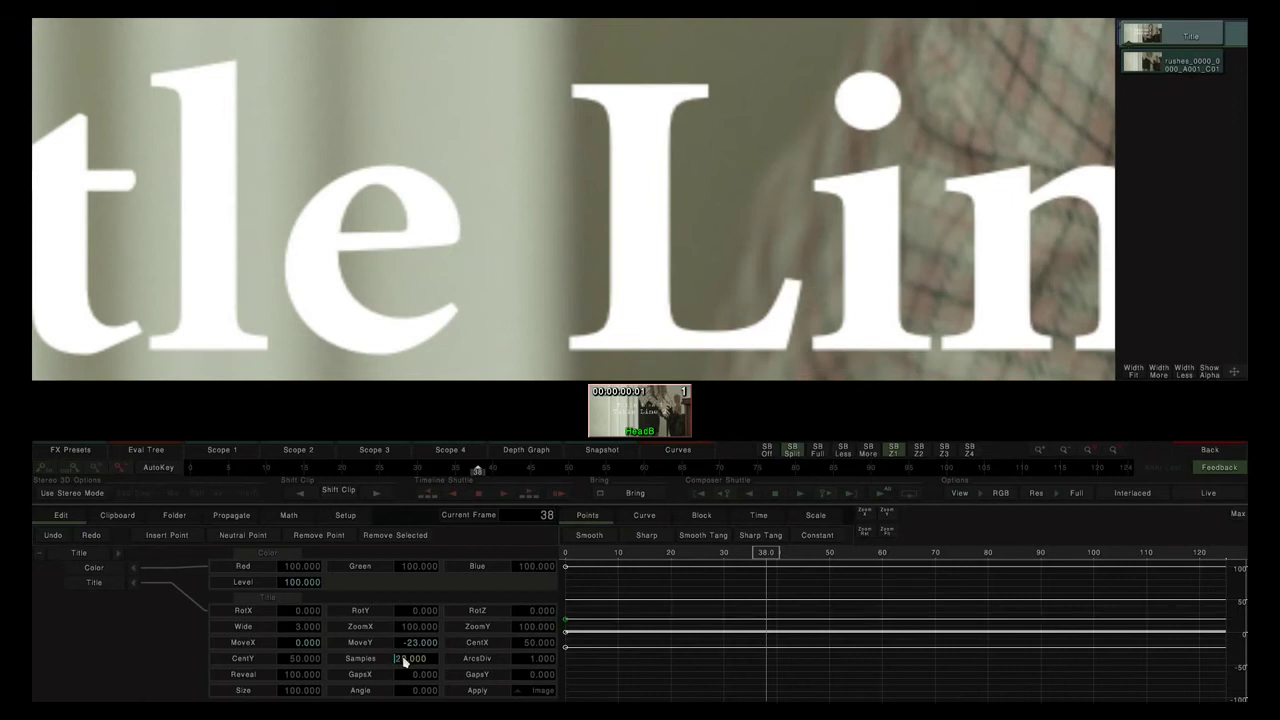
scroll(405, 662, "down", 2)
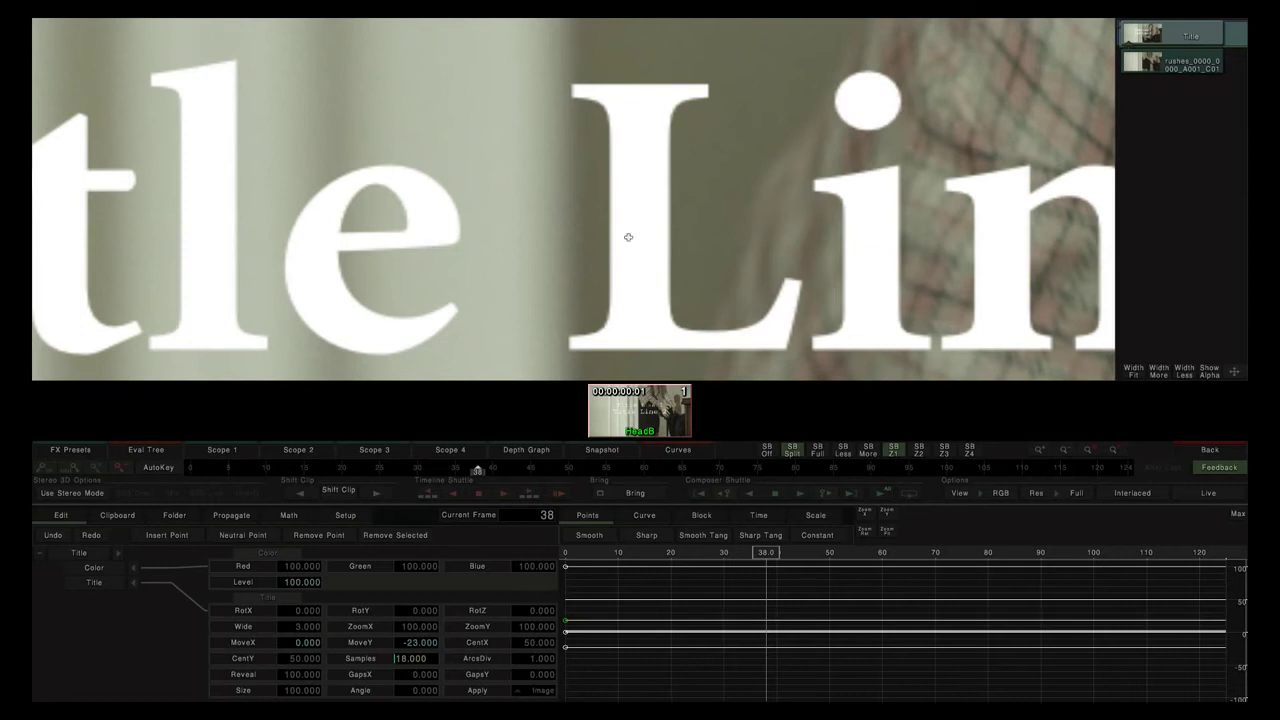
Show the whole frame again and reset the title's Samples to the default.
scroll(640, 242, "down", 5)
scroll(640, 242, "down", 3)
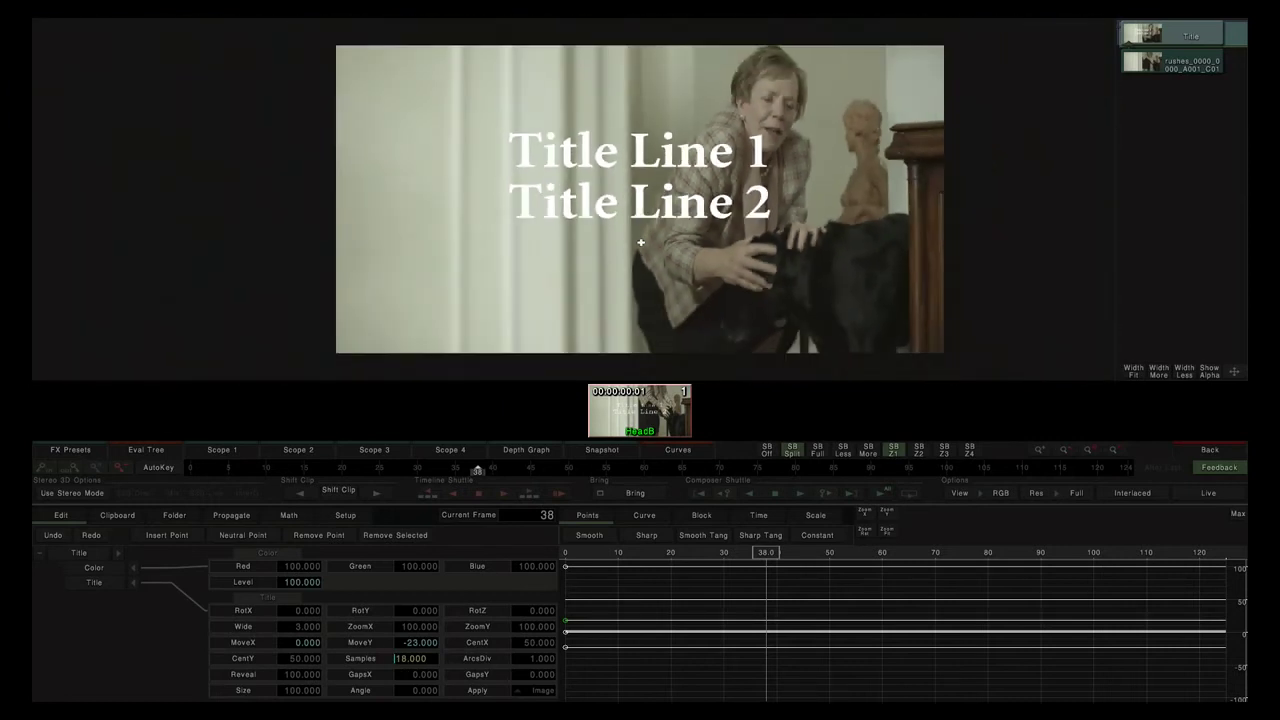
left_click(362, 660)
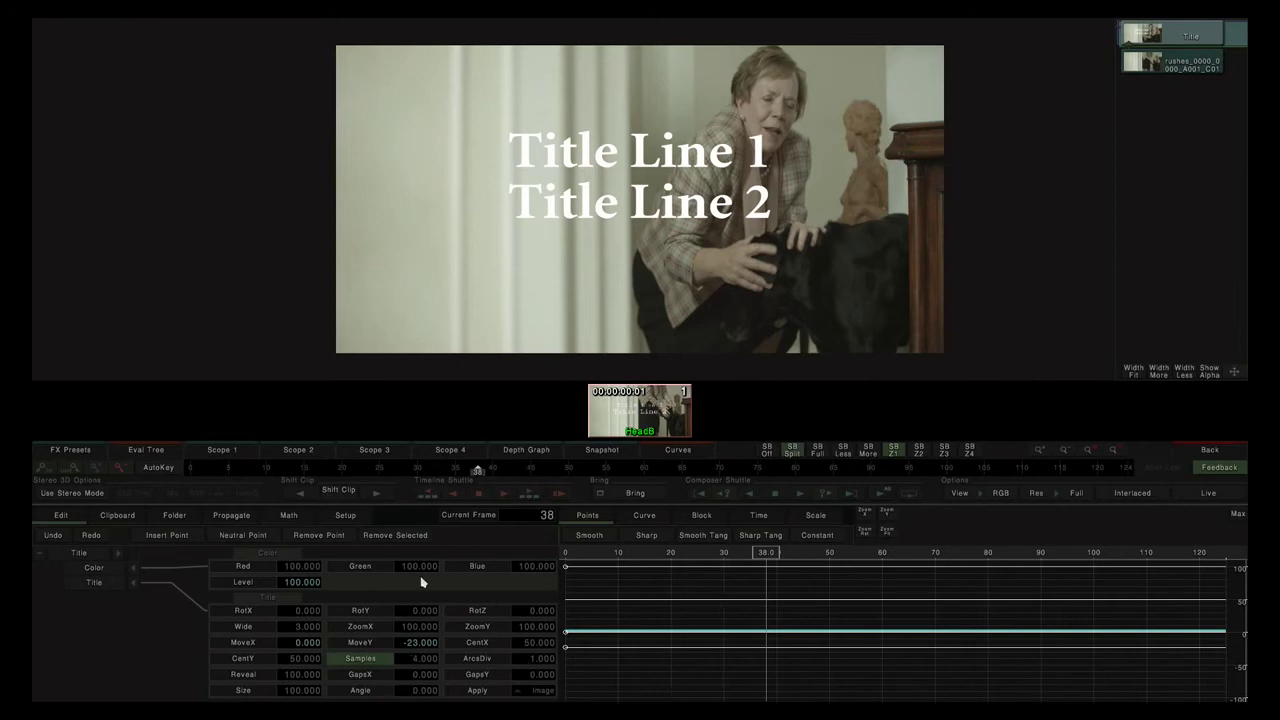
Zoom the title to 740 in both X and Y and reposition it with MoveX 40 and MoveY -152.
left_click(360, 626)
left_click(470, 627, "shift")
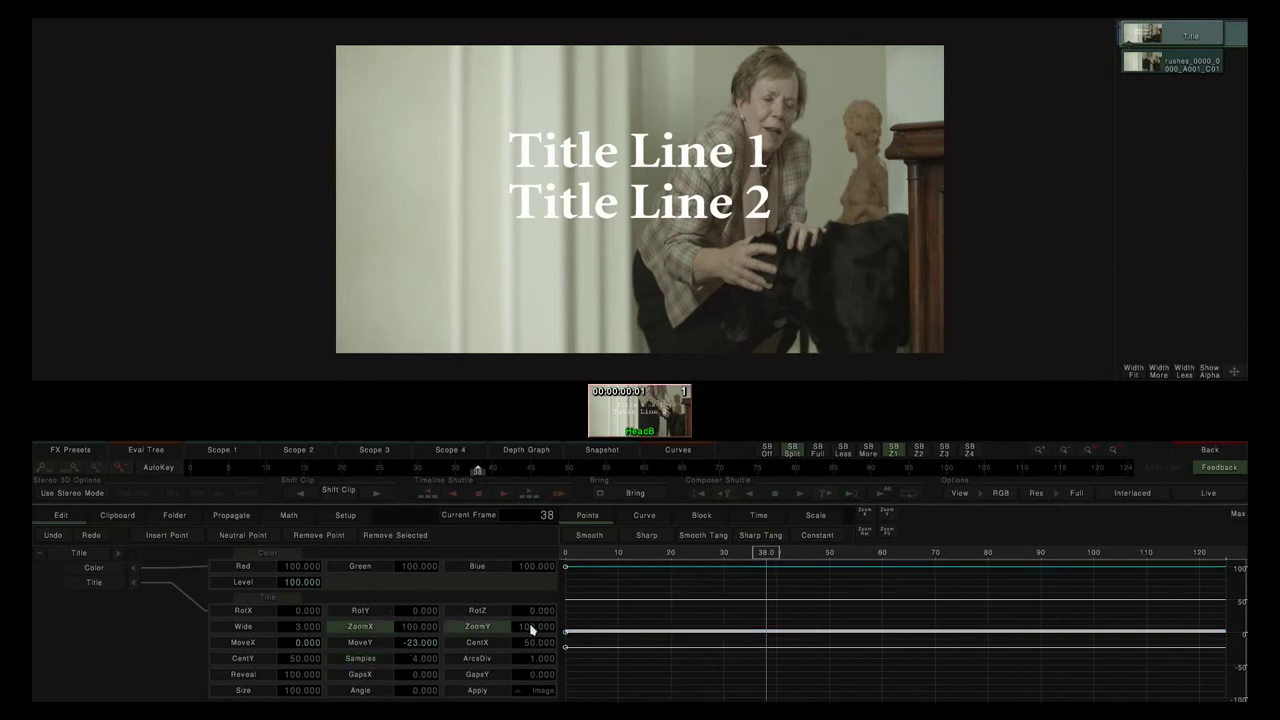
left_click_drag(522, 632, 857, 600)
left_click_drag(398, 645, 94, 660)
left_click_drag(403, 662, 114, 669)
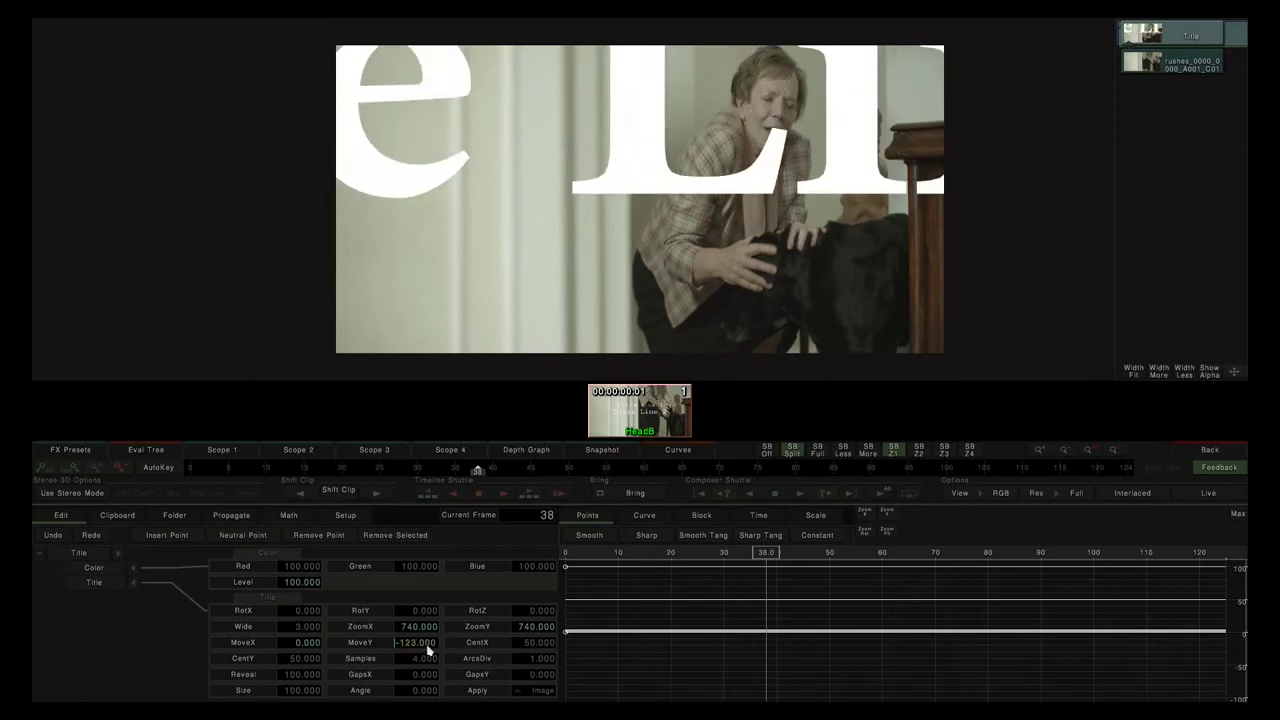
left_click_drag(277, 646, 334, 654)
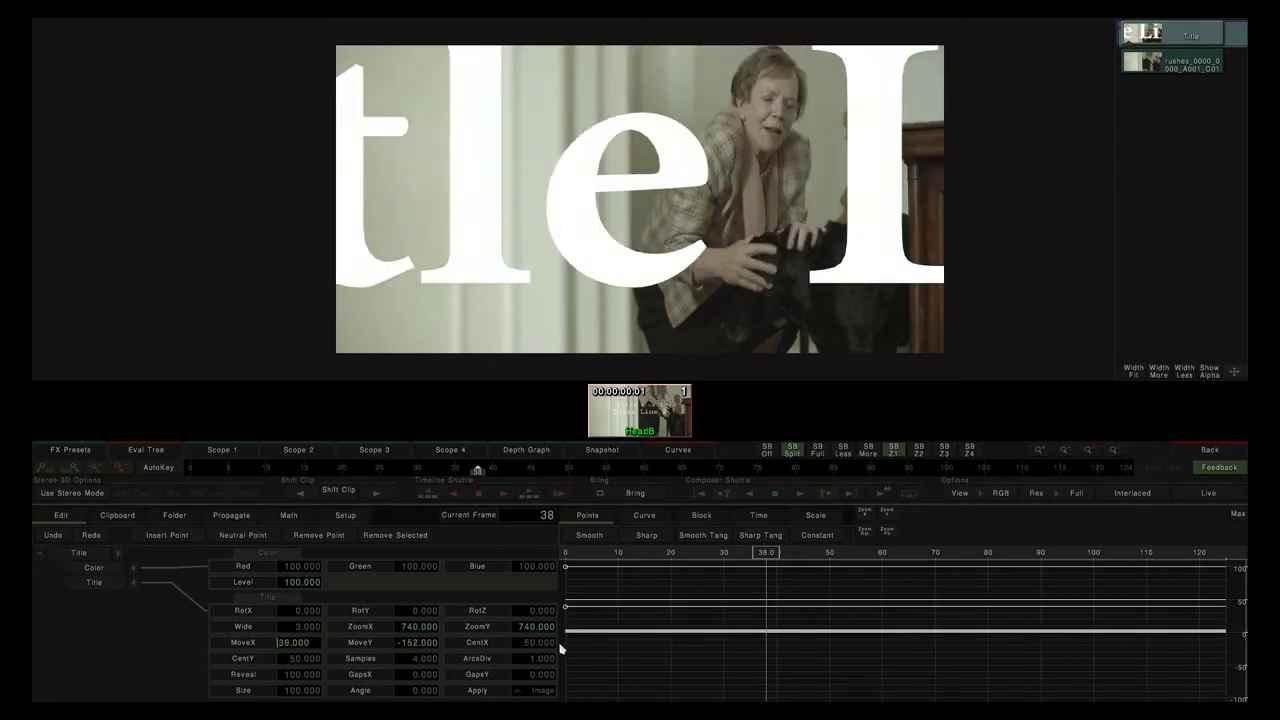
left_click_drag(560, 649, 517, 651)
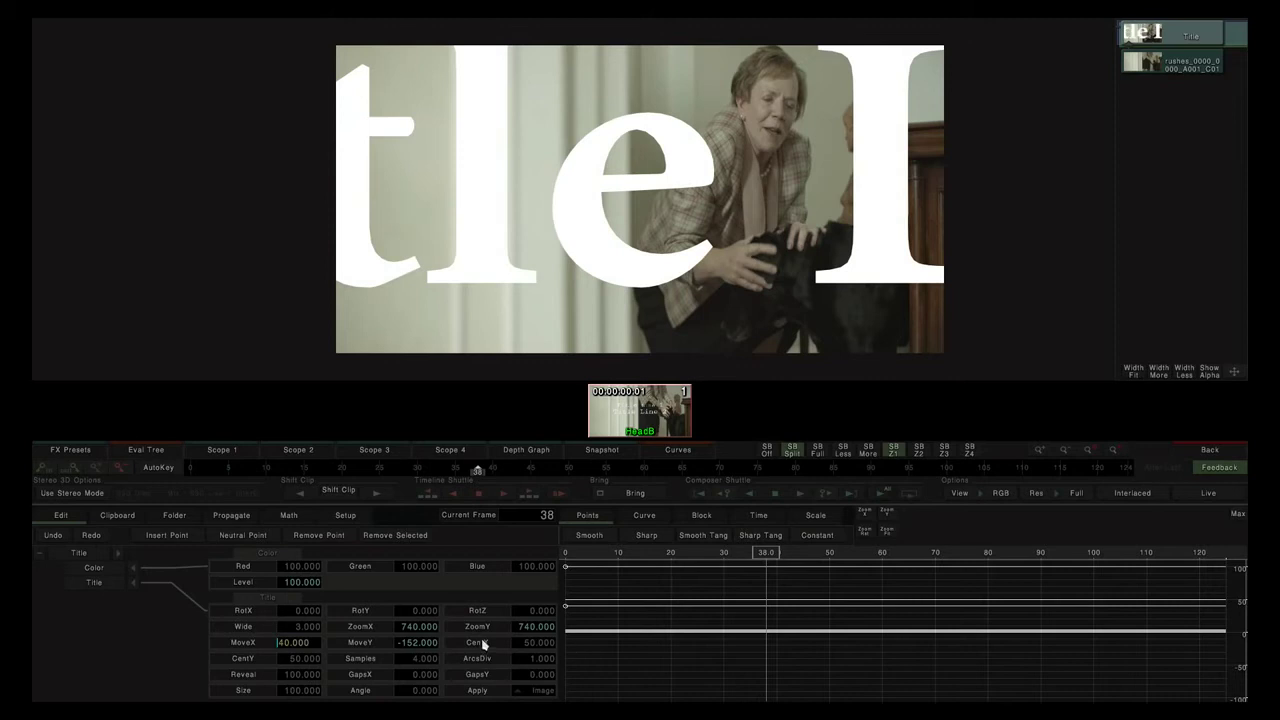
Enlarge the title to ZoomX and ZoomY 1120 and frame the letter e with MoveX 71 and MoveY -251.
left_click(362, 626)
left_click(477, 626)
left_click_drag(522, 630, 772, 621)
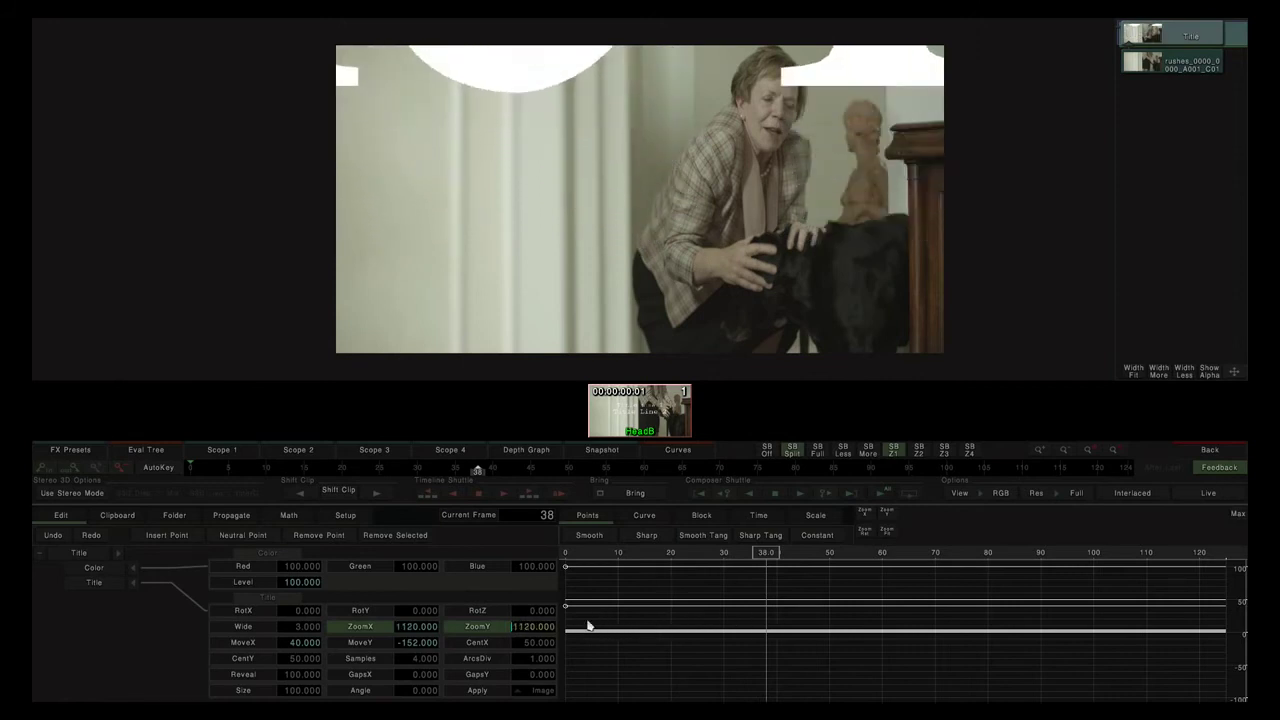
left_click_drag(284, 643, 511, 652)
left_click_drag(420, 646, 37, 634)
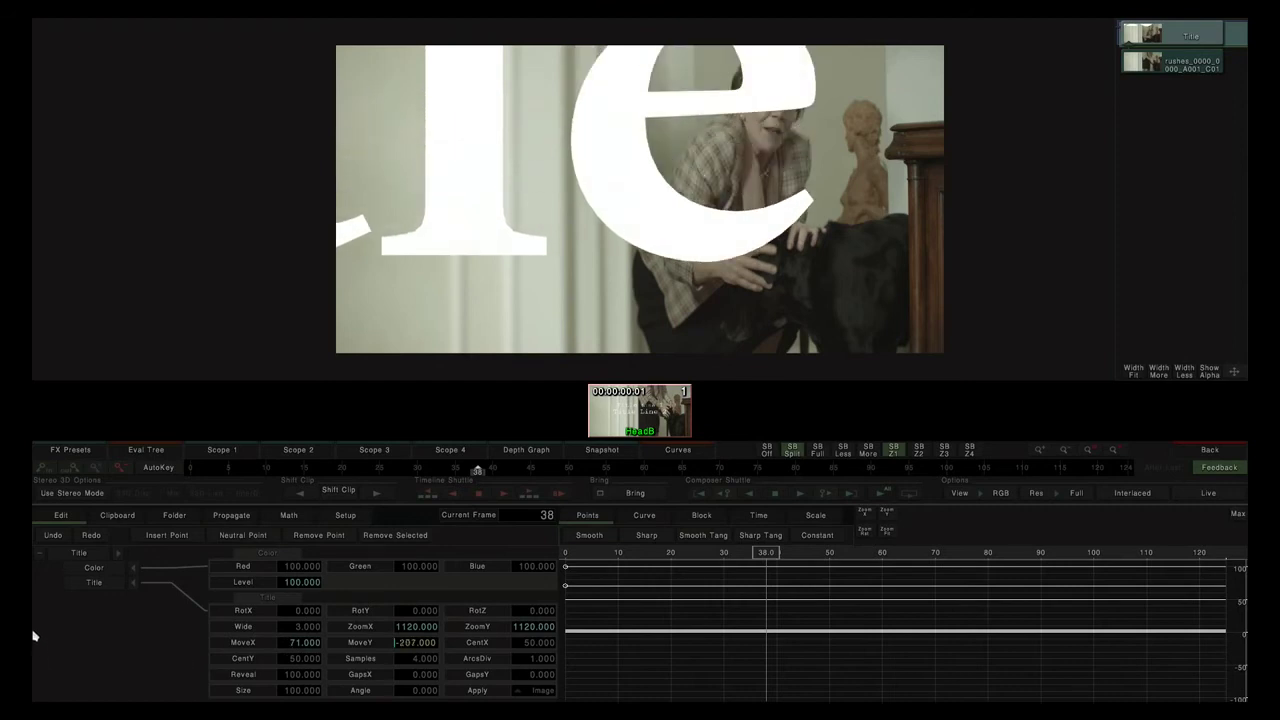
left_click_drag(420, 646, 117, 660)
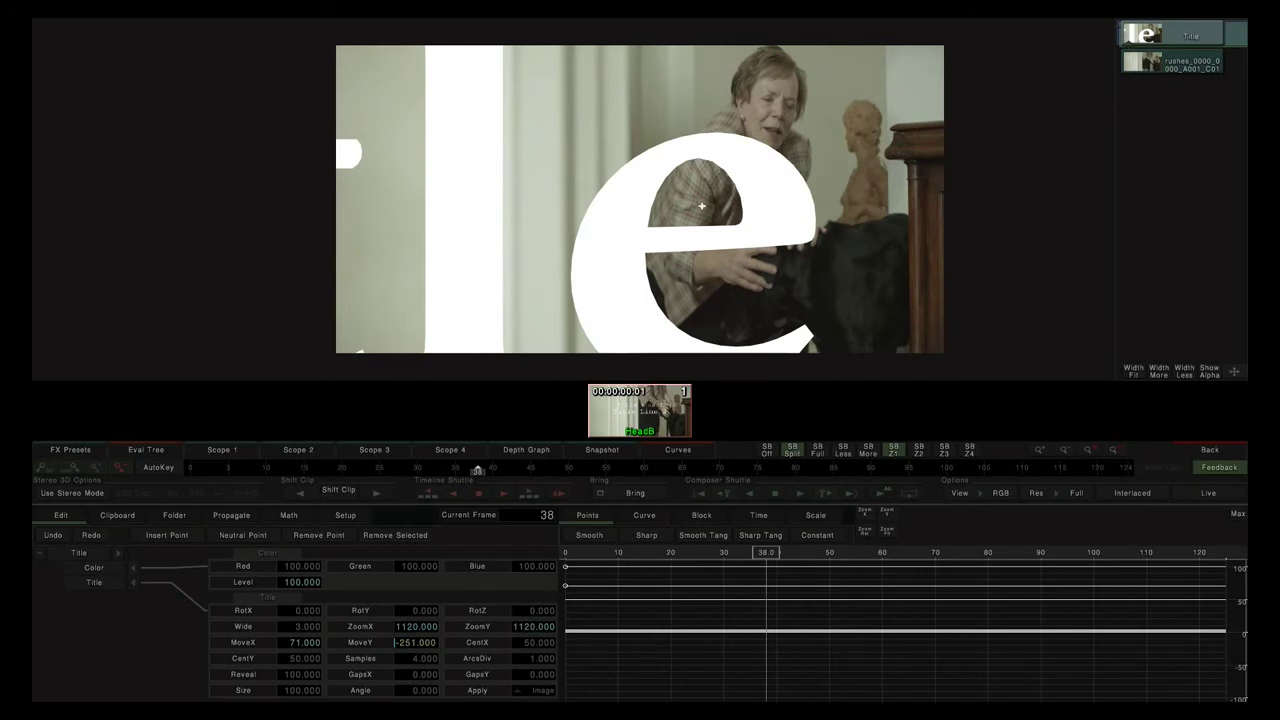
Try ArcsDiv values of 3 and 4 on the title's curves and return ArcsDiv to 1.
left_click(533, 666)
type("3")
type("4")
type("1")
Reset the title's ZoomX, ZoomY and MoveX to their defaults and set MoveY to -18.
left_click(350, 628)
left_click(470, 628)
left_click(372, 645)
left_click(221, 648)
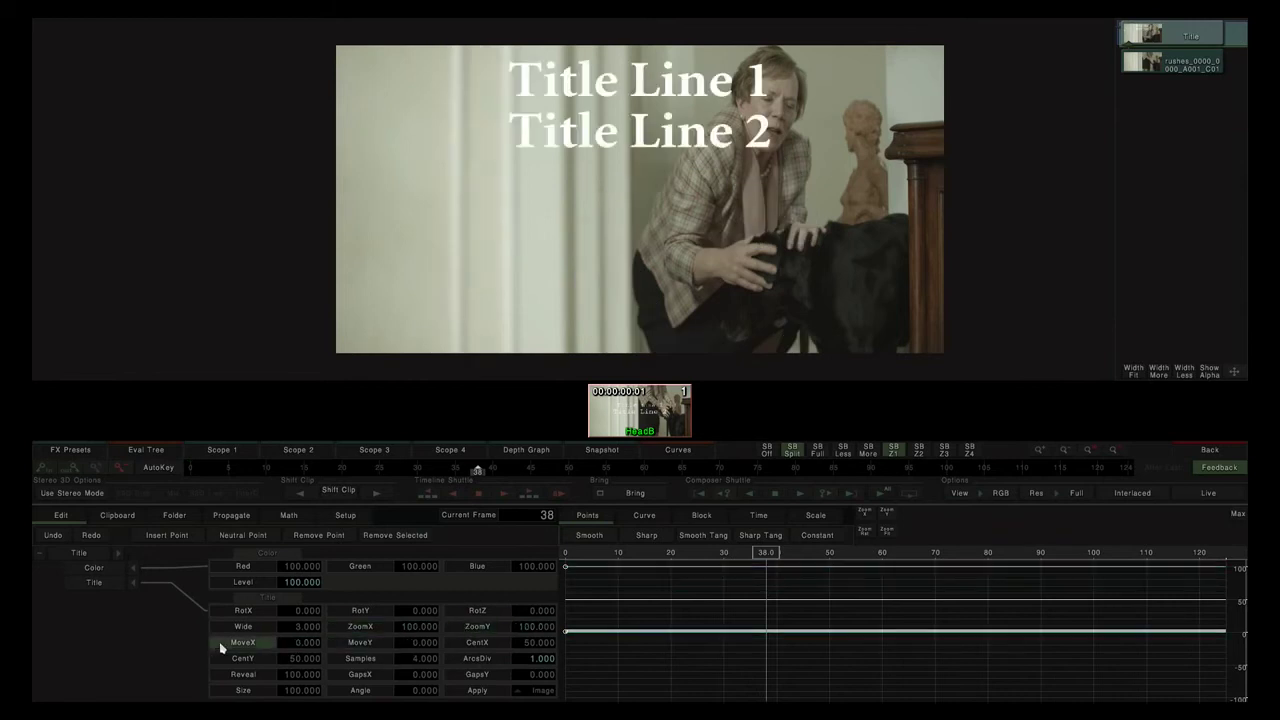
left_click_drag(414, 642, 247, 679)
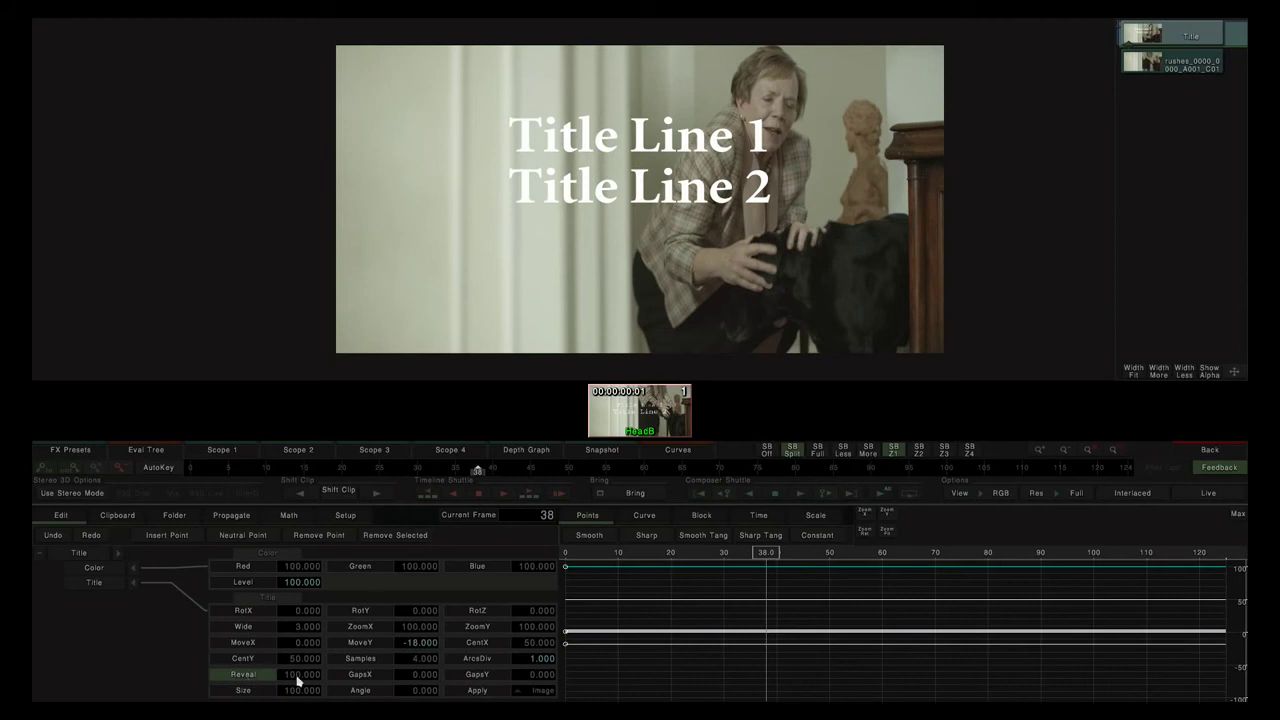
Lower the title's Reveal to 0, go to frame 0 and enable AutoKey.
left_click_drag(306, 674, 146, 676)
left_click_drag(297, 676, 201, 692)
left_click_drag(305, 678, 54, 680)
left_click_drag(762, 558, 509, 583)
left_click(160, 469)
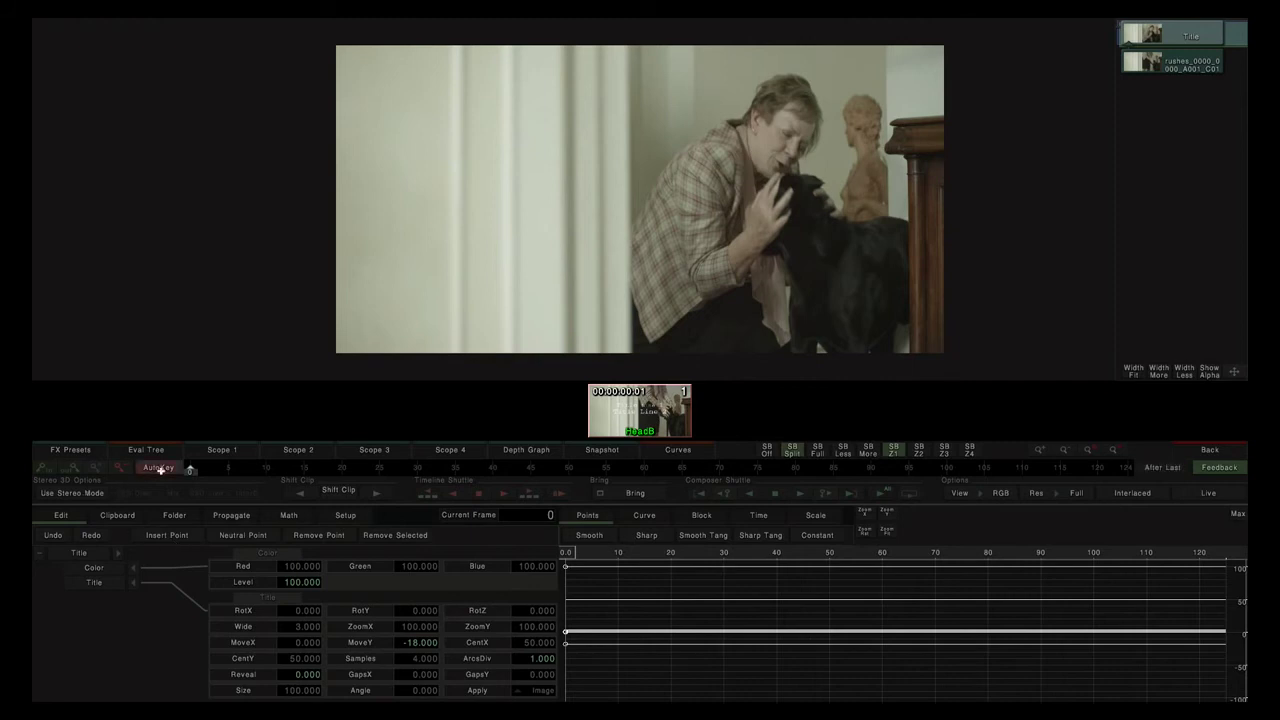
Try keyframing the title's Reveal from 0 at frame 0 to 100 at frame 20, and reset Reveal to its default.
left_click(301, 674)
left_click_drag(568, 556, 670, 557)
left_click_drag(310, 683, 1085, 650)
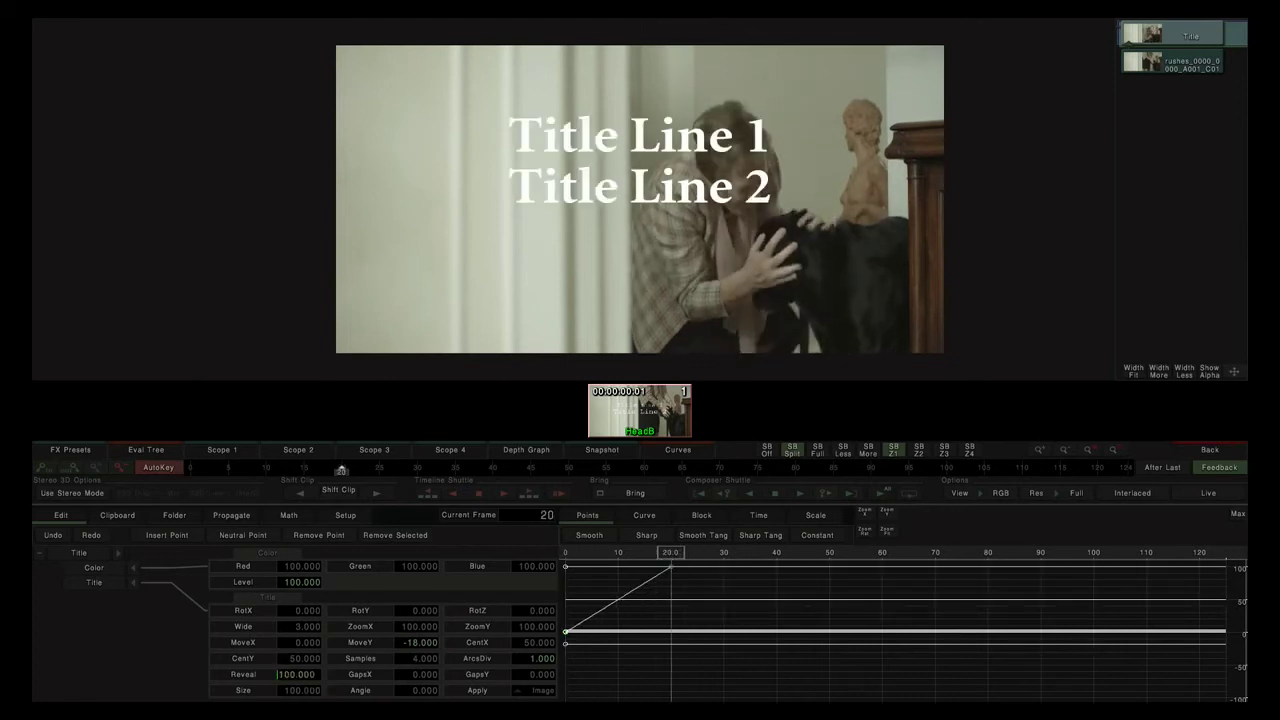
left_click_drag(672, 557, 715, 558)
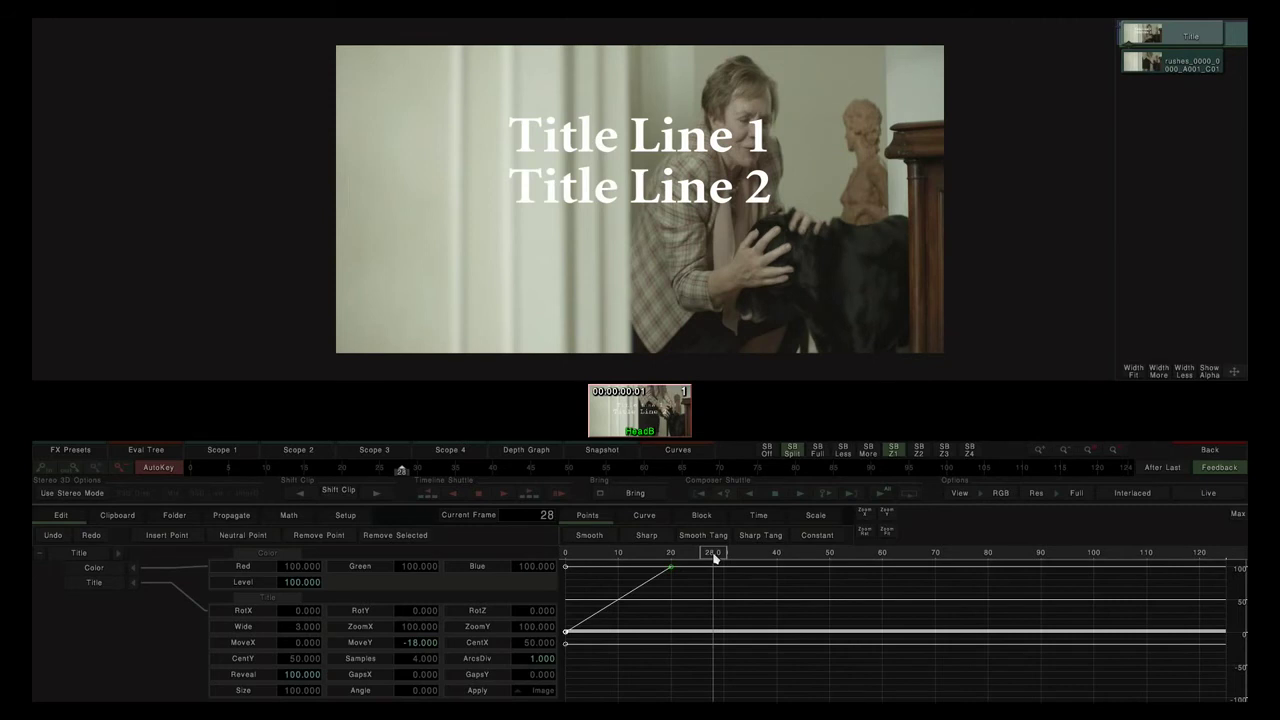
left_click(246, 676)
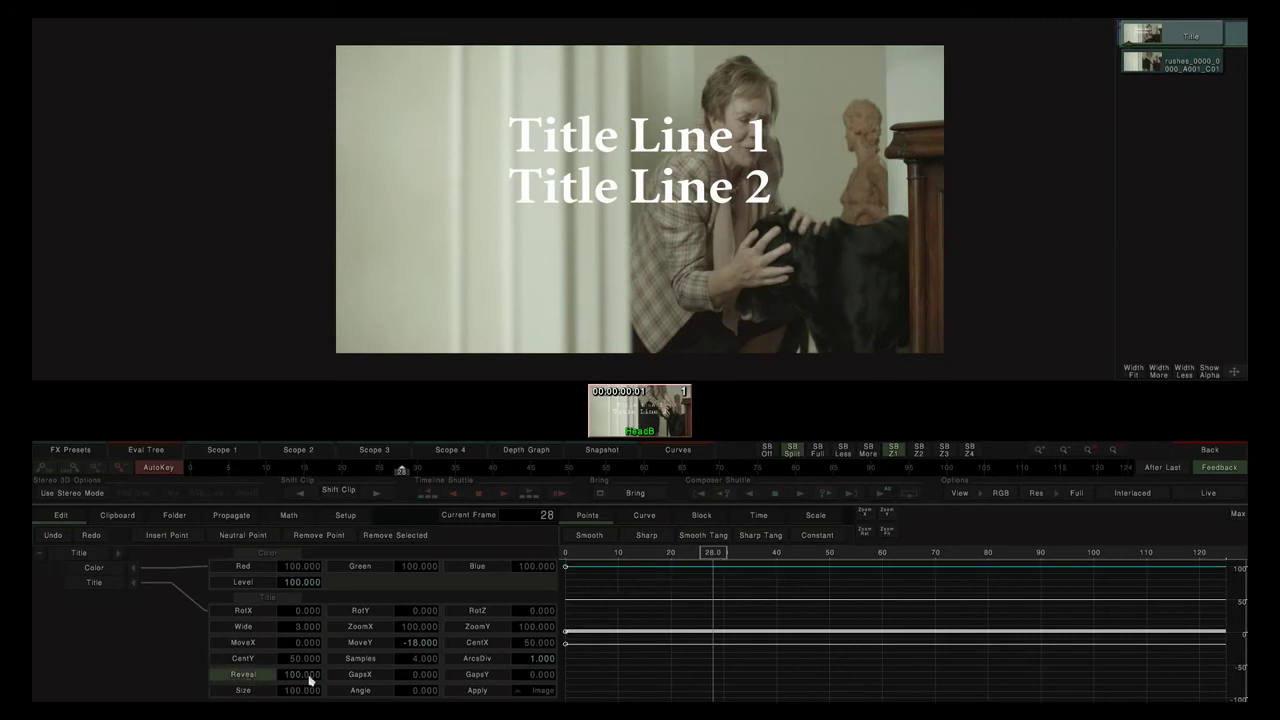
Set the title's GapsX to 0.9 and GapsY to -0.5, with Size at 100.
left_click(423, 677)
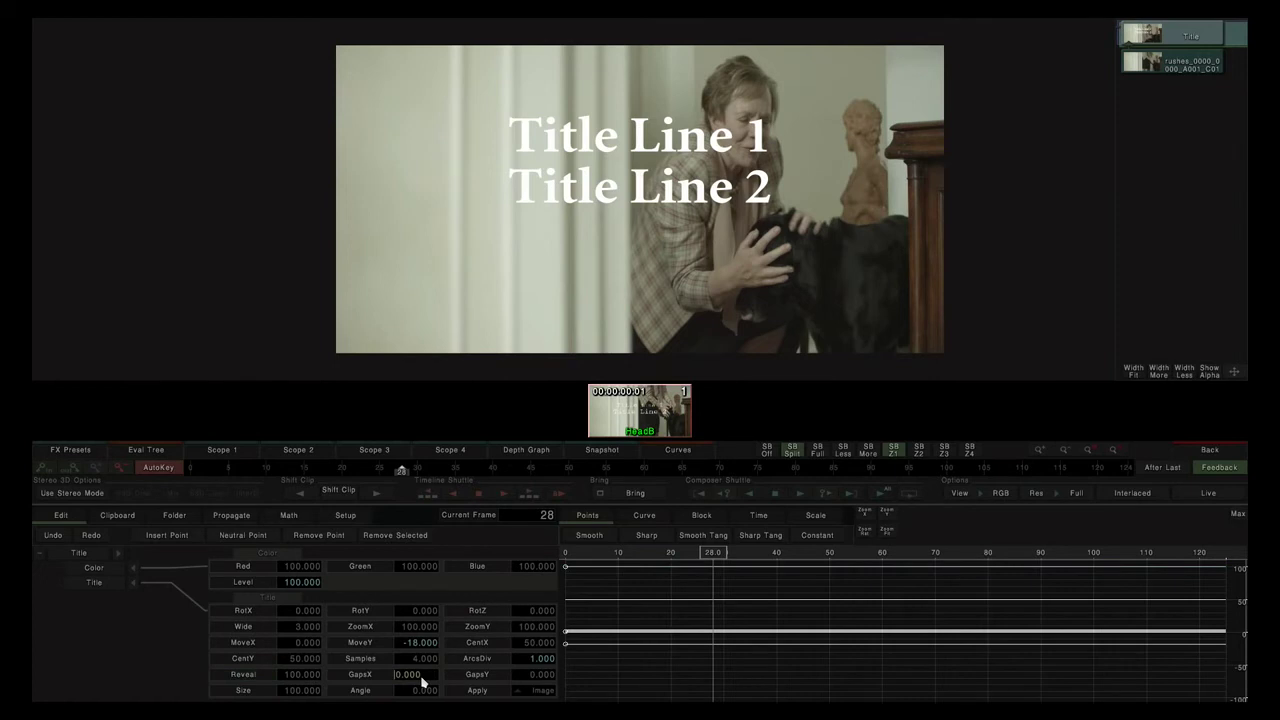
left_click_drag(413, 678, 497, 652)
left_click(302, 692)
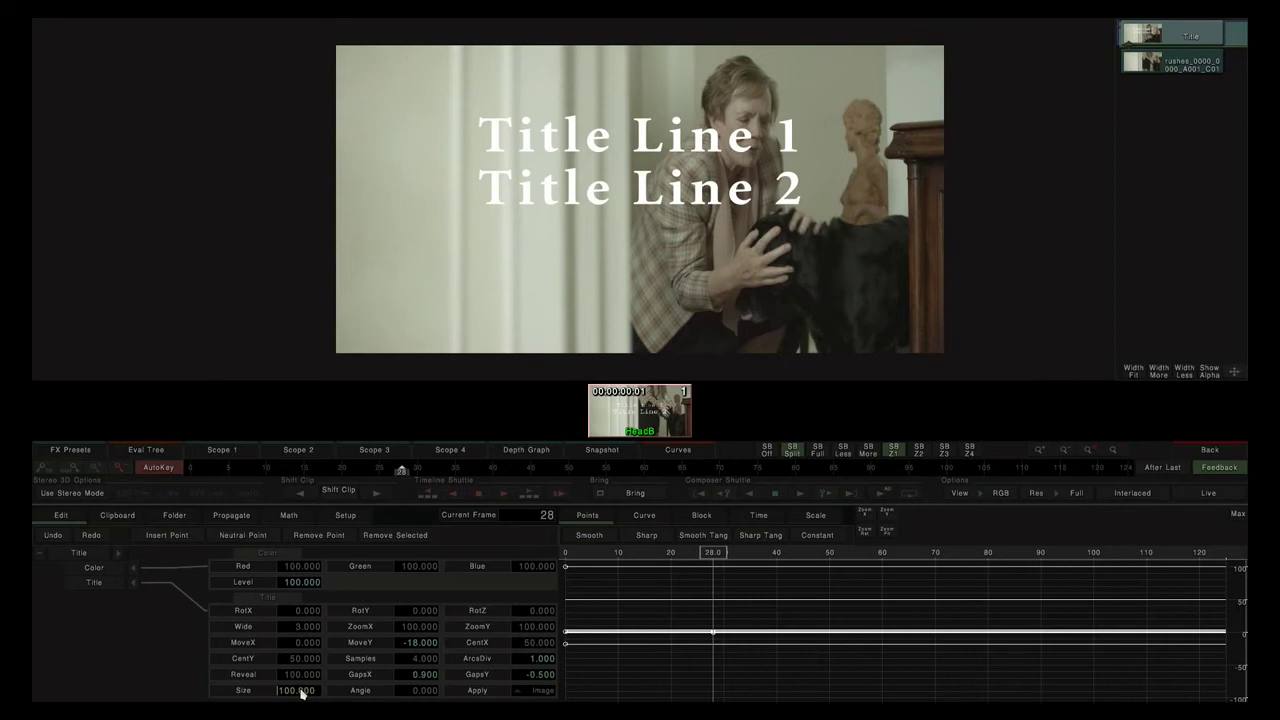
mouse_move(302, 694)
left_mouse_down()
mouse_move(229, 697)
mouse_move(294, 694)
left_mouse_up()
Slant the title's letters by setting Angle to 6.
left_click(418, 692)
type("4.3")
key("Return")
left_click_drag(1204, 621, 929, 627)
mouse_move(431, 691)
left_mouse_down()
mouse_move(963, 669)
mouse_move(409, 686)
left_mouse_up()
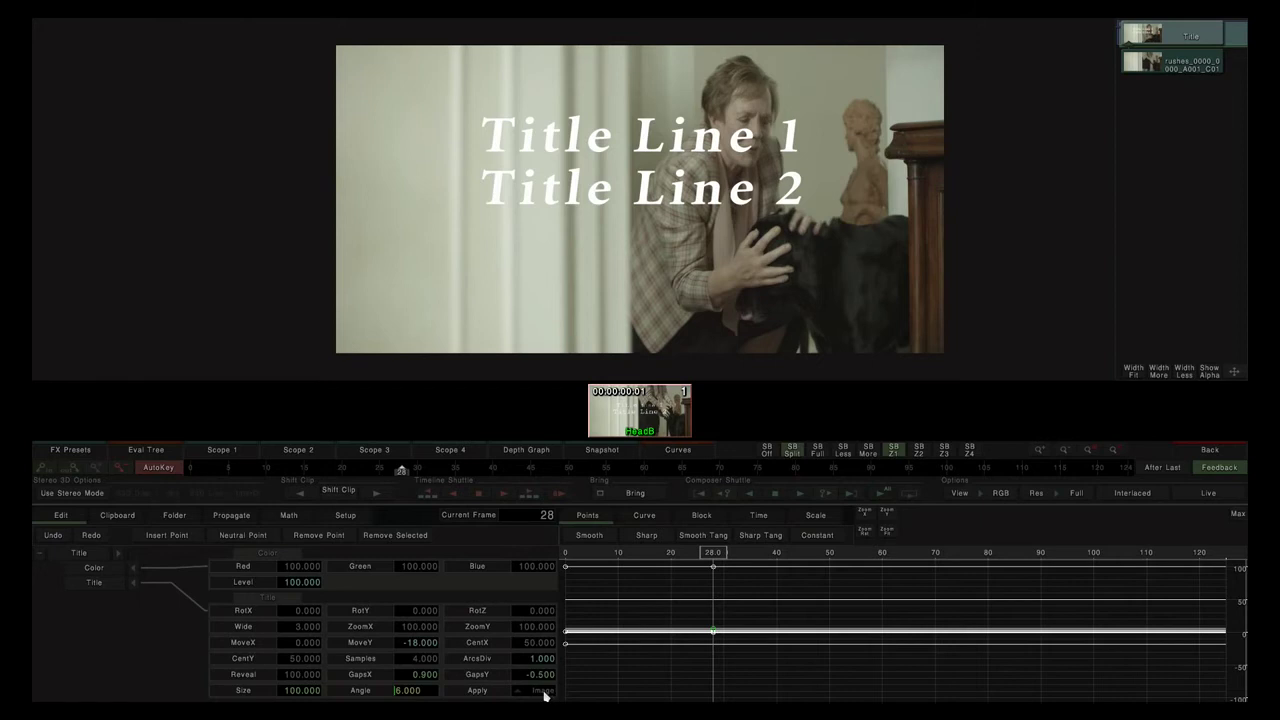
Inspect the alpha channel of the title over the clip and return the viewer to RGB.
left_click(1003, 496)
left_click(981, 458)
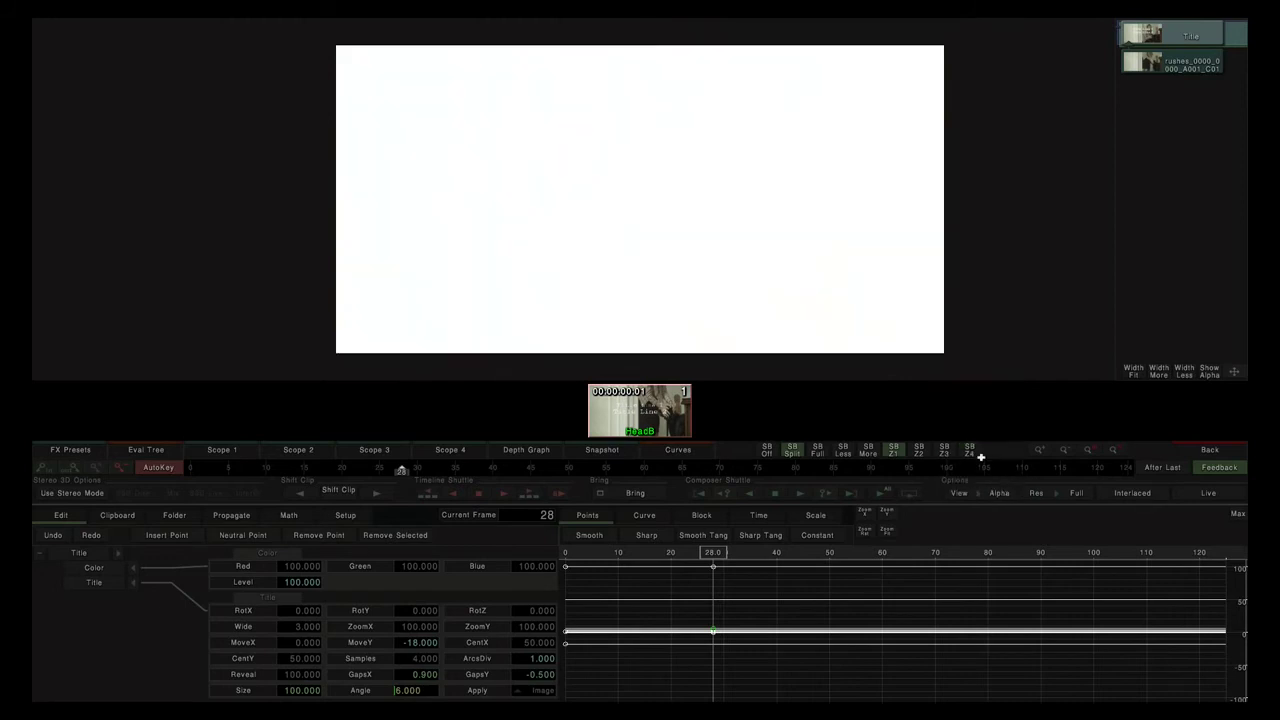
left_click(1005, 496)
left_click(975, 398)
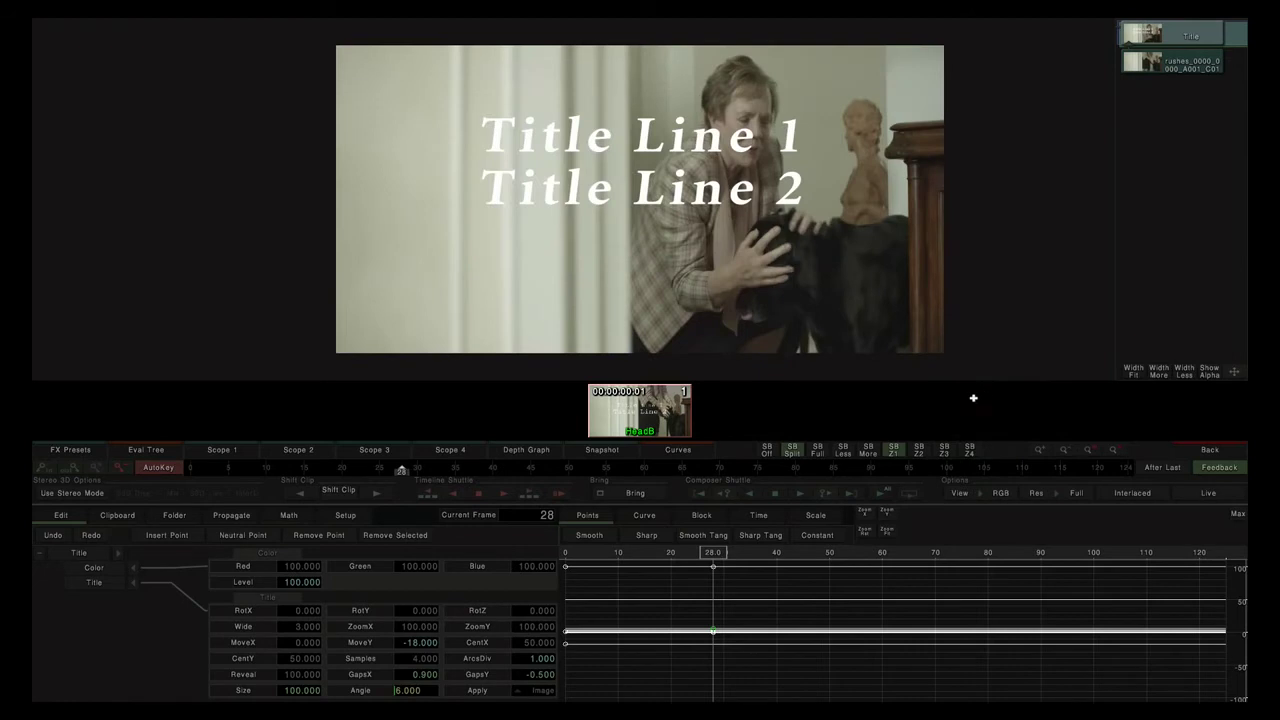
Try Mask as the title's Apply mode, inspecting its alpha channel, and restore Apply to Image.
left_click(534, 692)
left_click(543, 678)
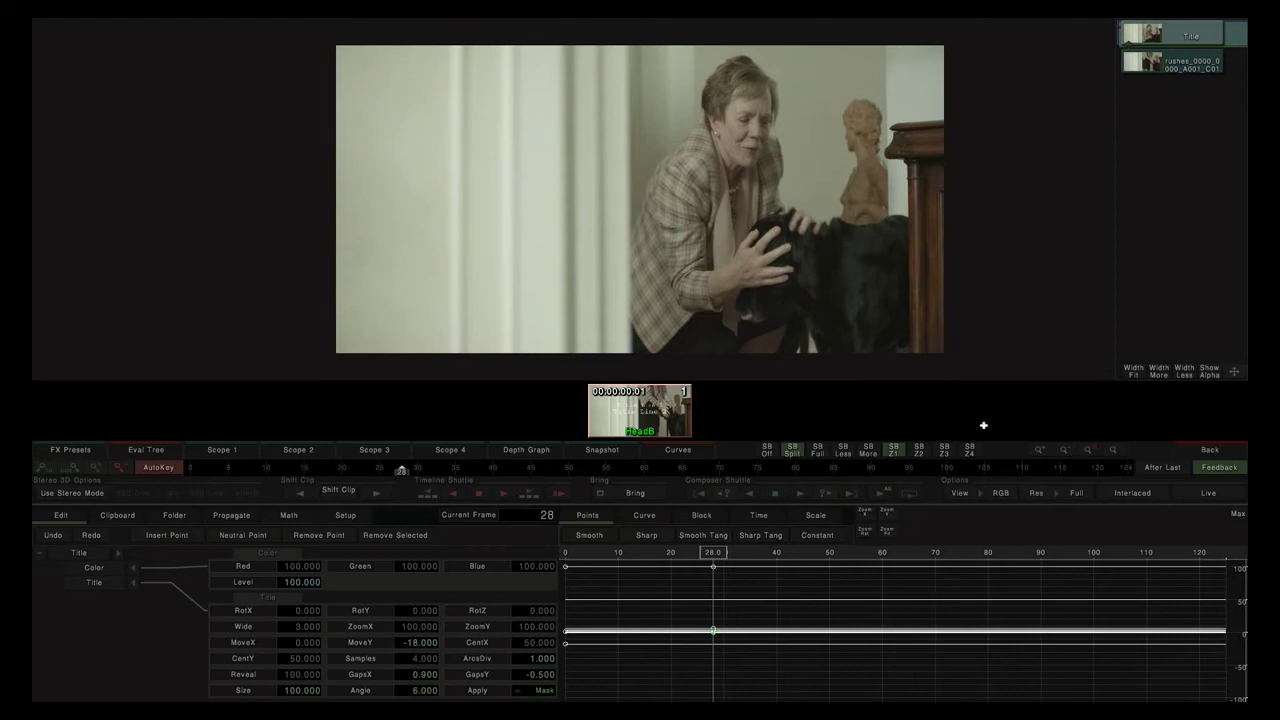
left_click(990, 494)
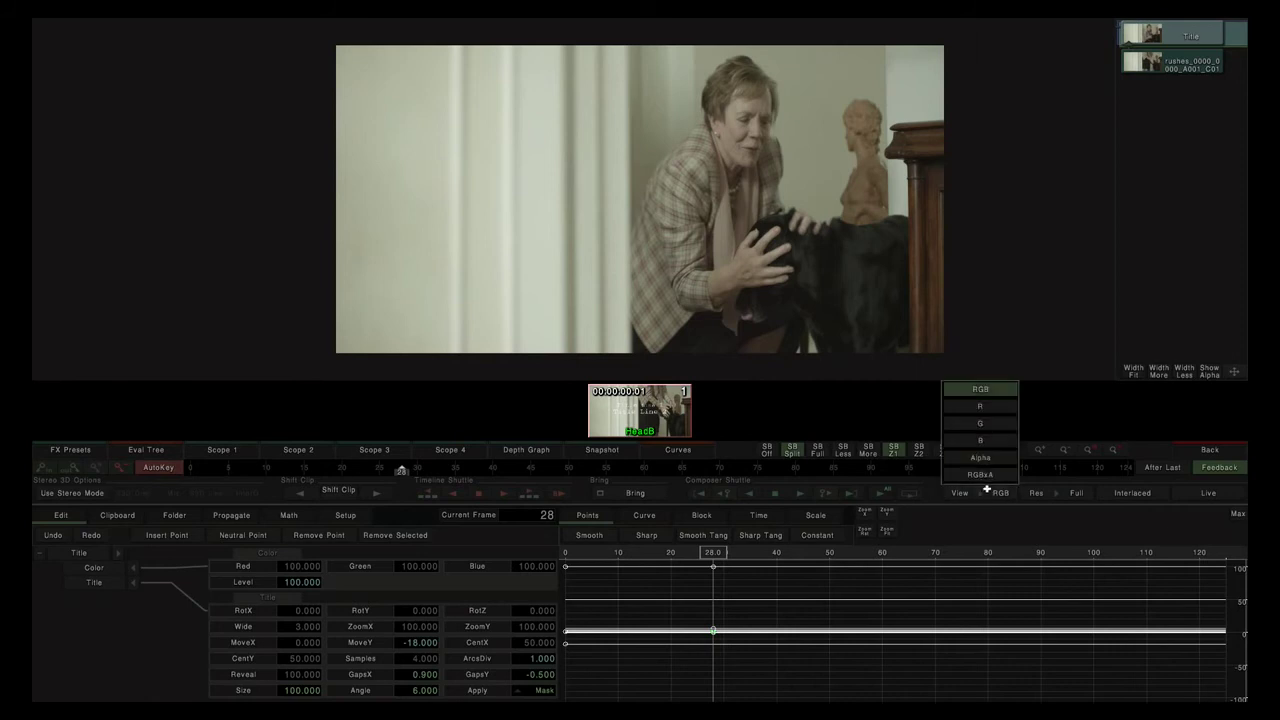
left_click(978, 458)
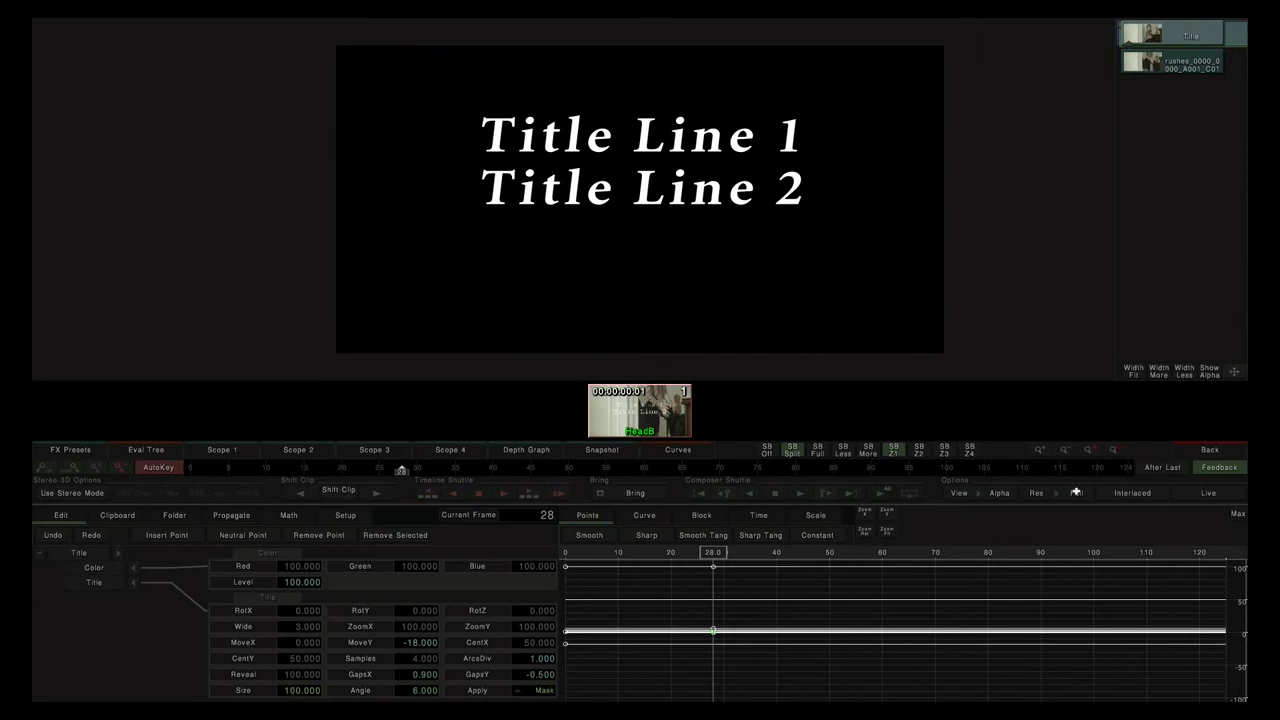
left_click(1000, 492)
left_click(989, 392)
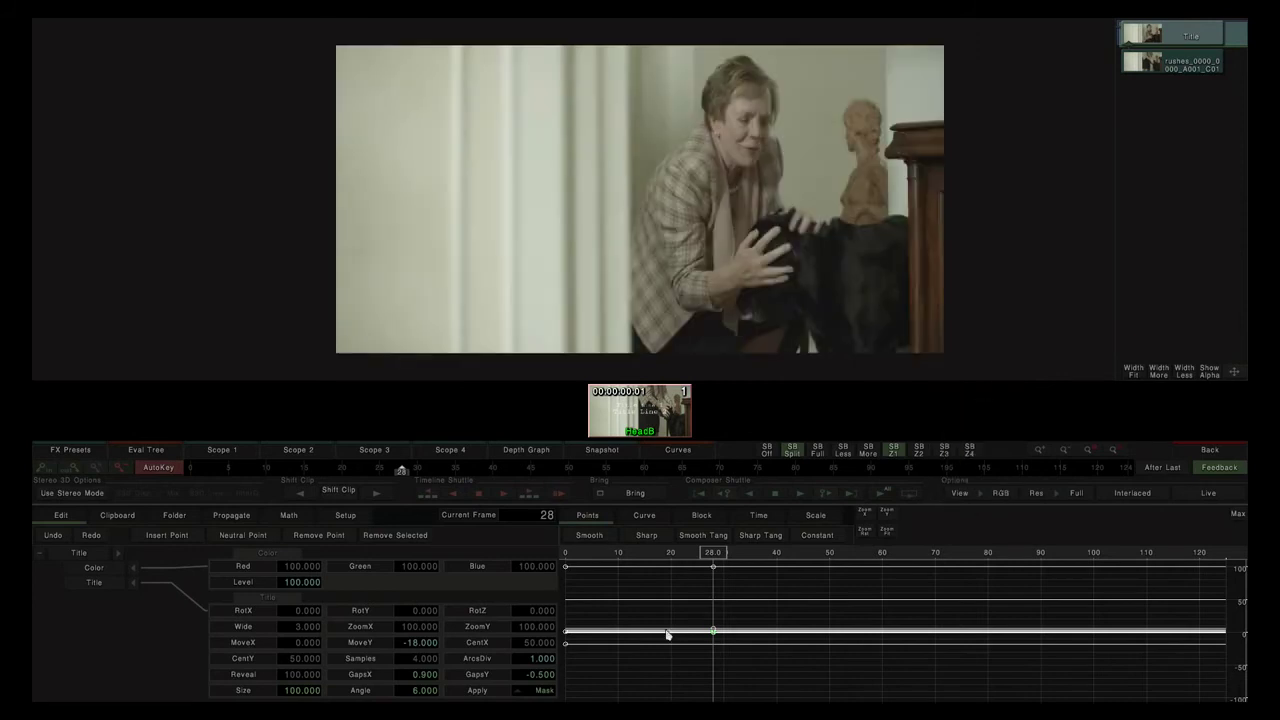
left_click(490, 691)
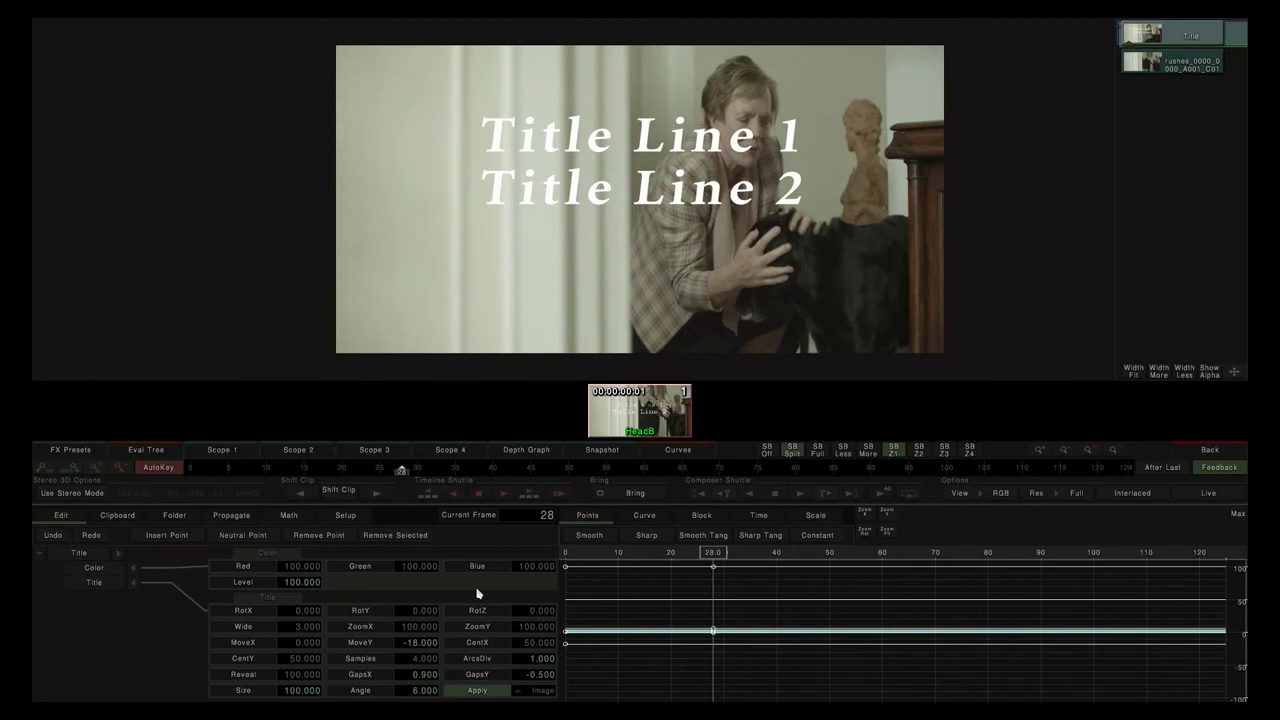
Return to the timeline, move the Title effect underneath the rushes clip and place the playhead on it.
left_click(1211, 452)
left_click(763, 207)
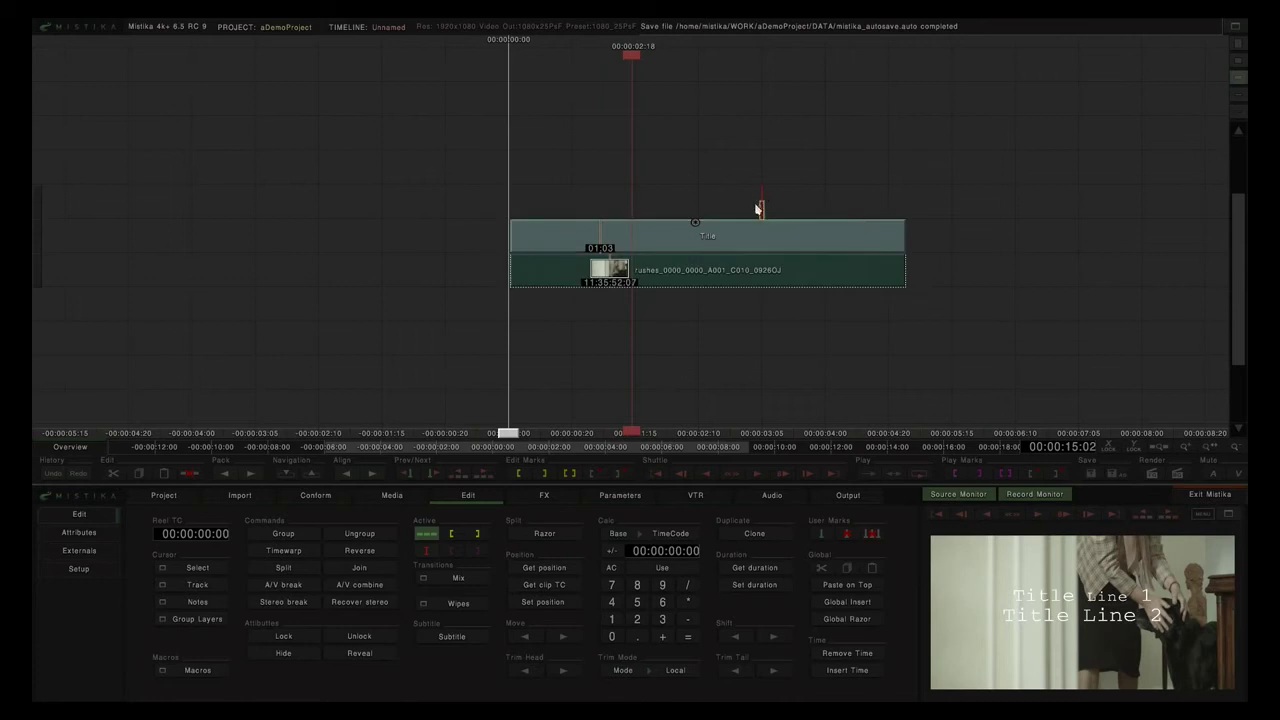
left_click_drag(754, 245, 751, 311)
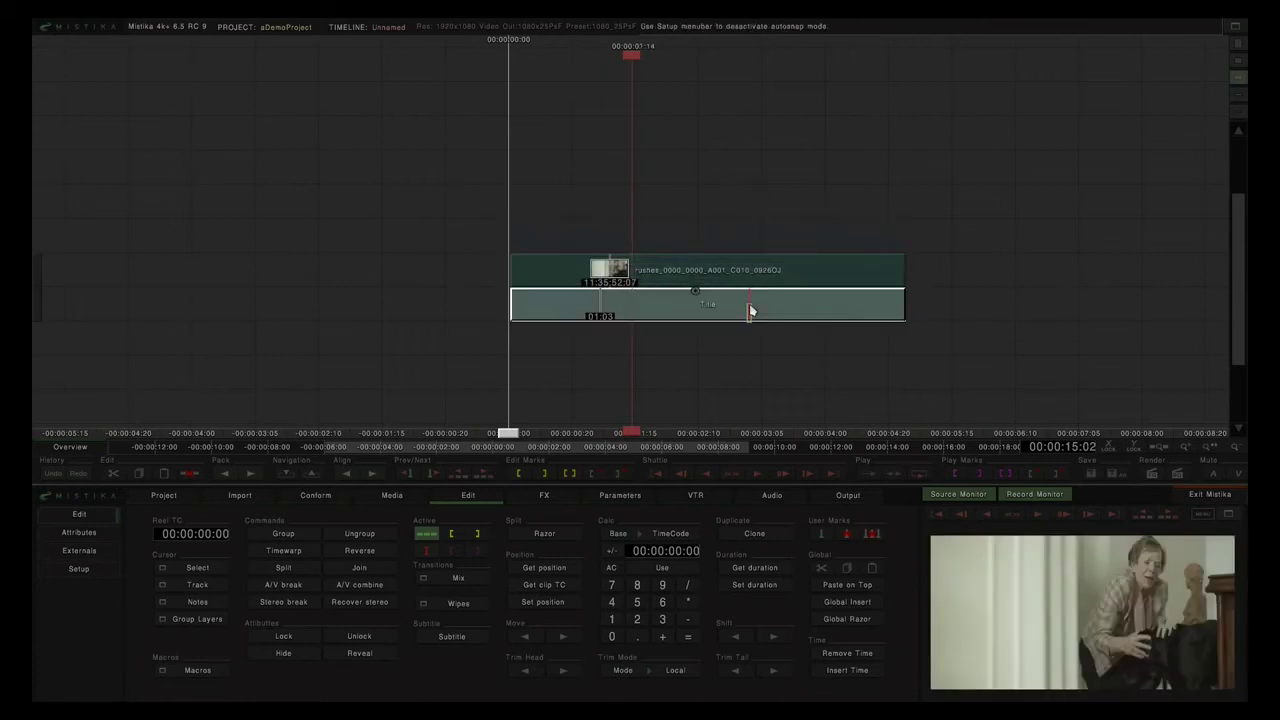
left_click_drag(637, 57, 634, 313)
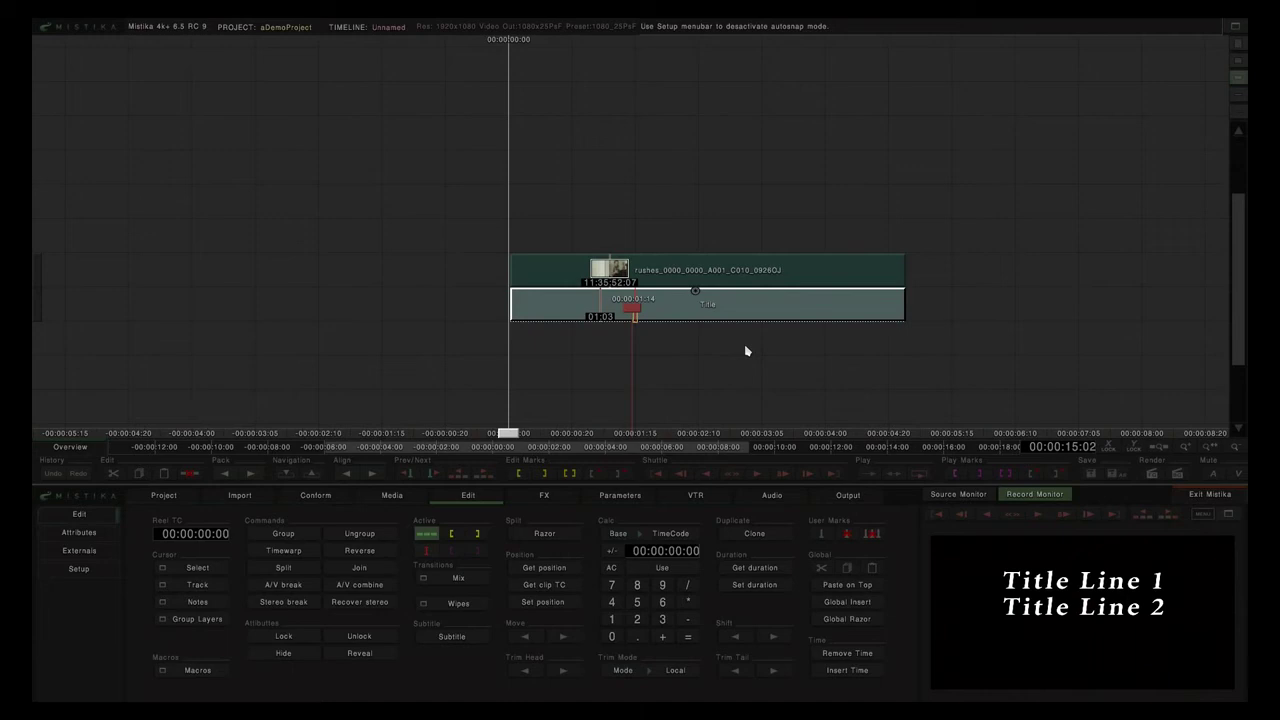
Open the Title effect in the effects editor and set its Apply mode to Mask.
left_click(751, 313)
double_click(751, 313)
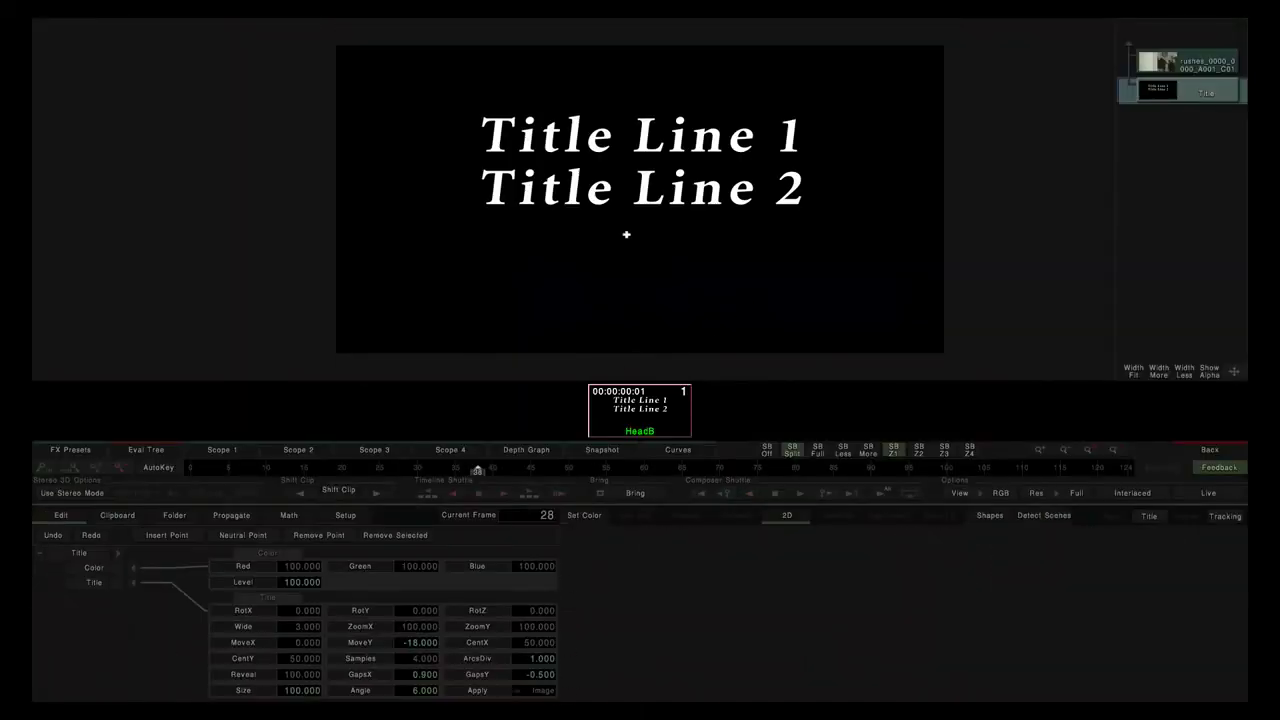
left_click(532, 692)
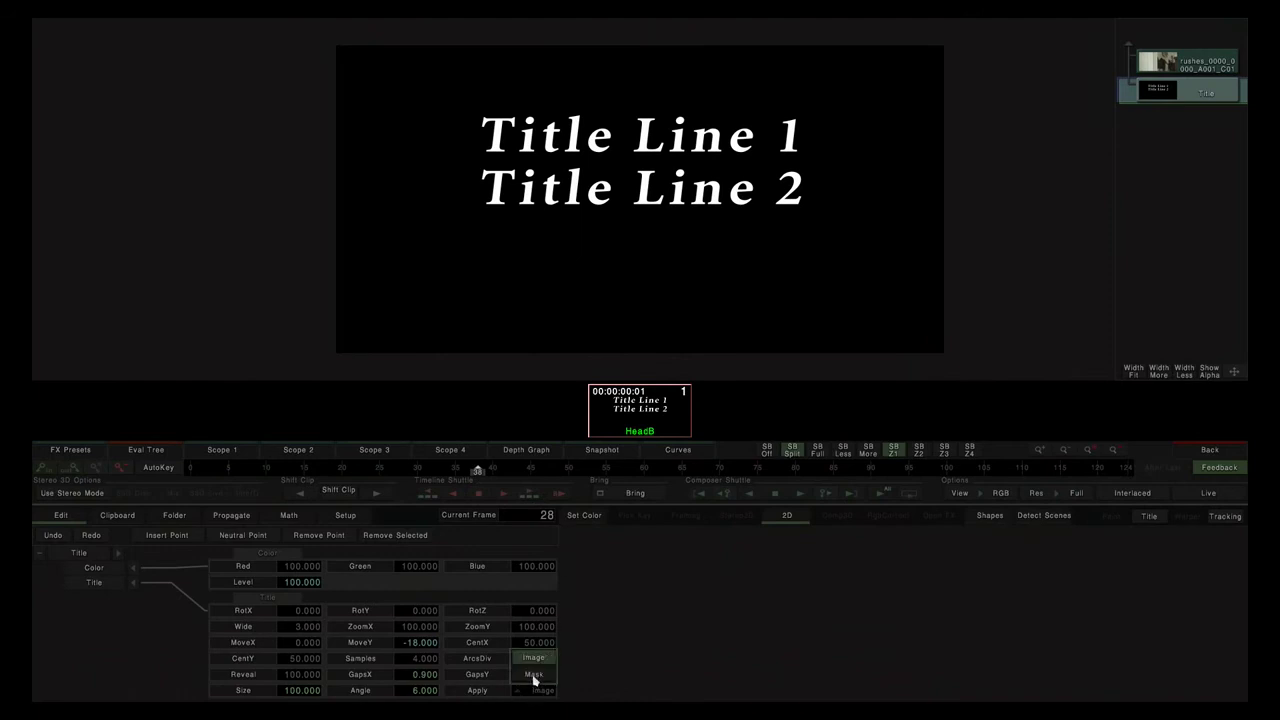
left_click(534, 676)
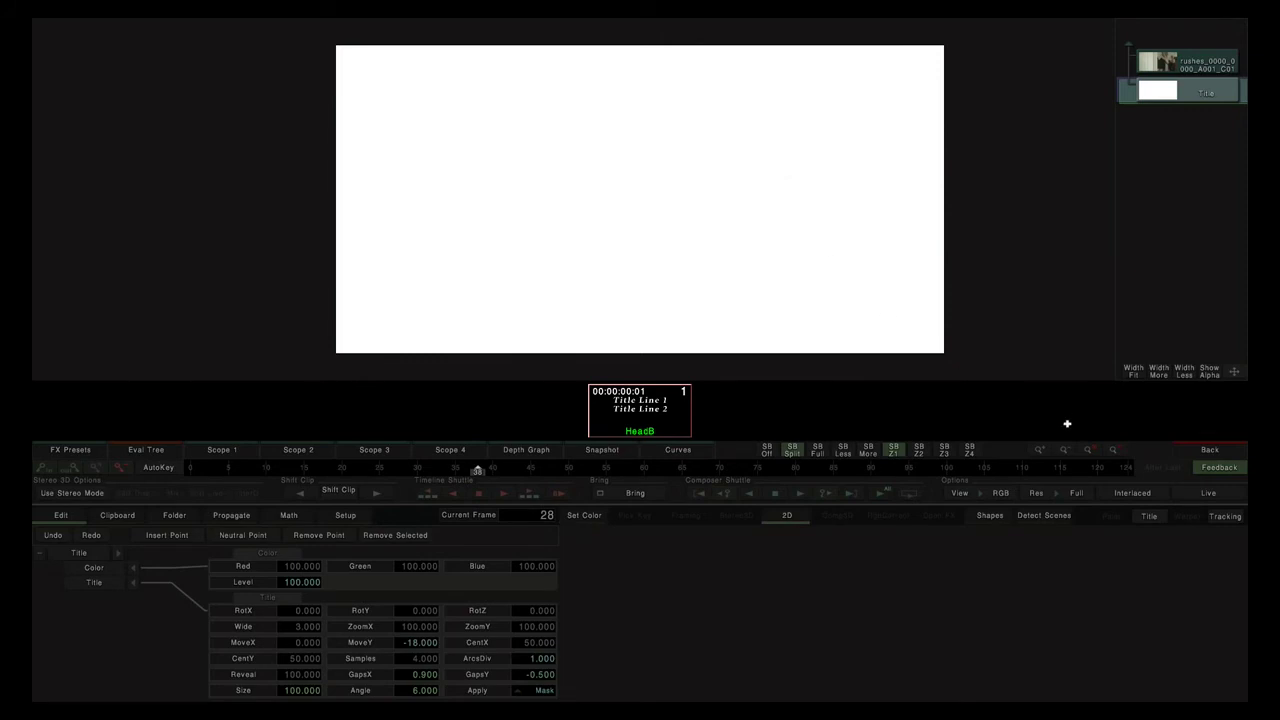
Switch the viewer to the alpha channel and examine the title's mask.
left_click(1010, 491)
left_click(987, 462)
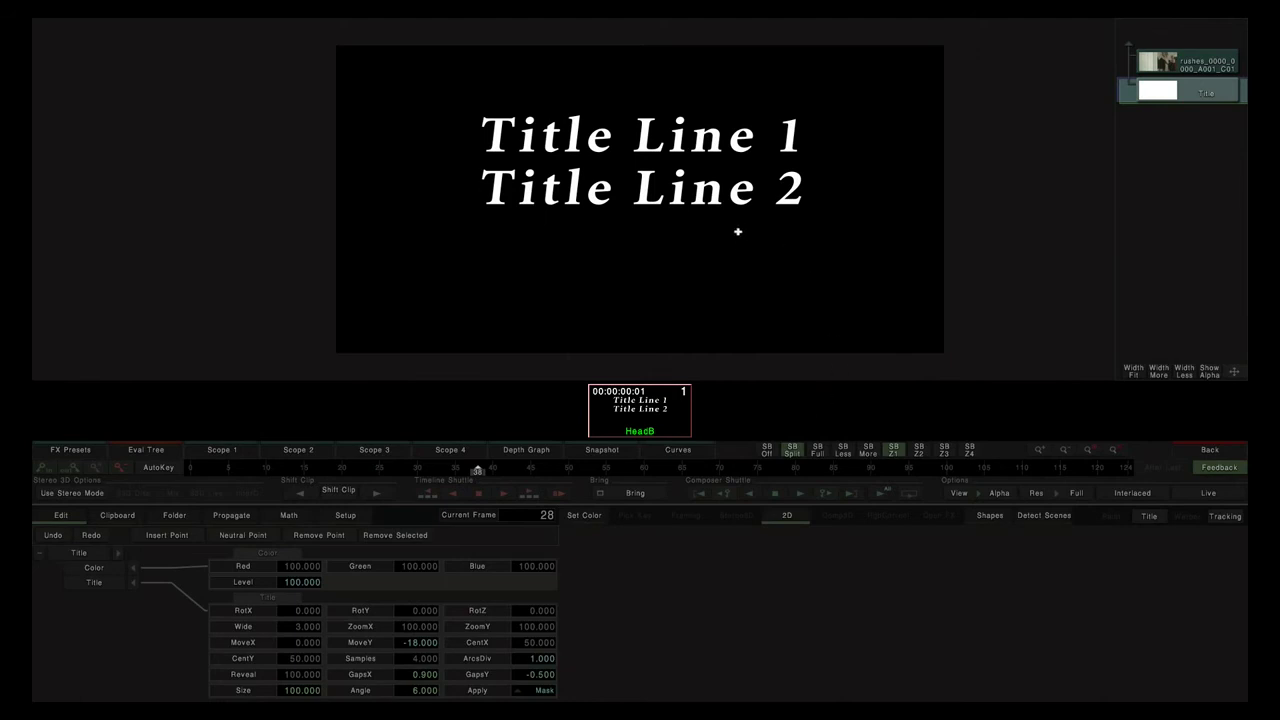
scroll(737, 220, "up", 2)
scroll(736, 219, "down", 1)
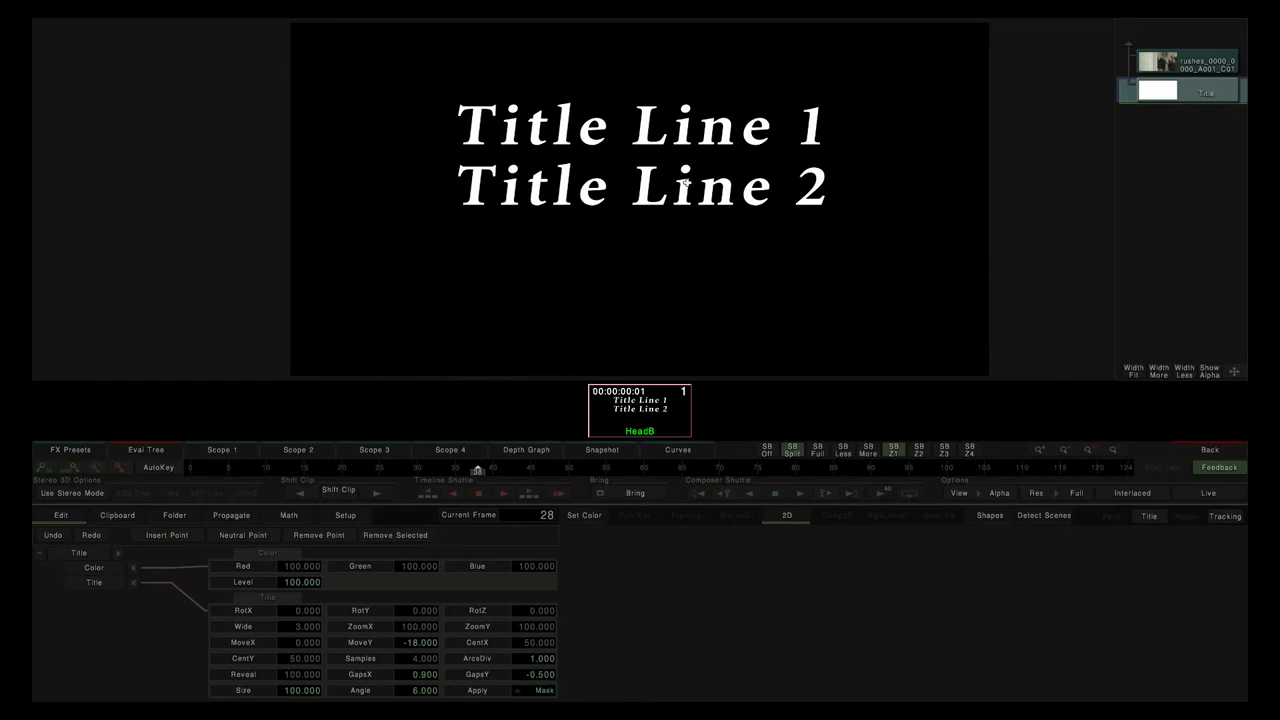
Return to the timeline, select both the rushes clip and the Title effect, and apply a Comp3D effect over them.
left_click(1201, 447)
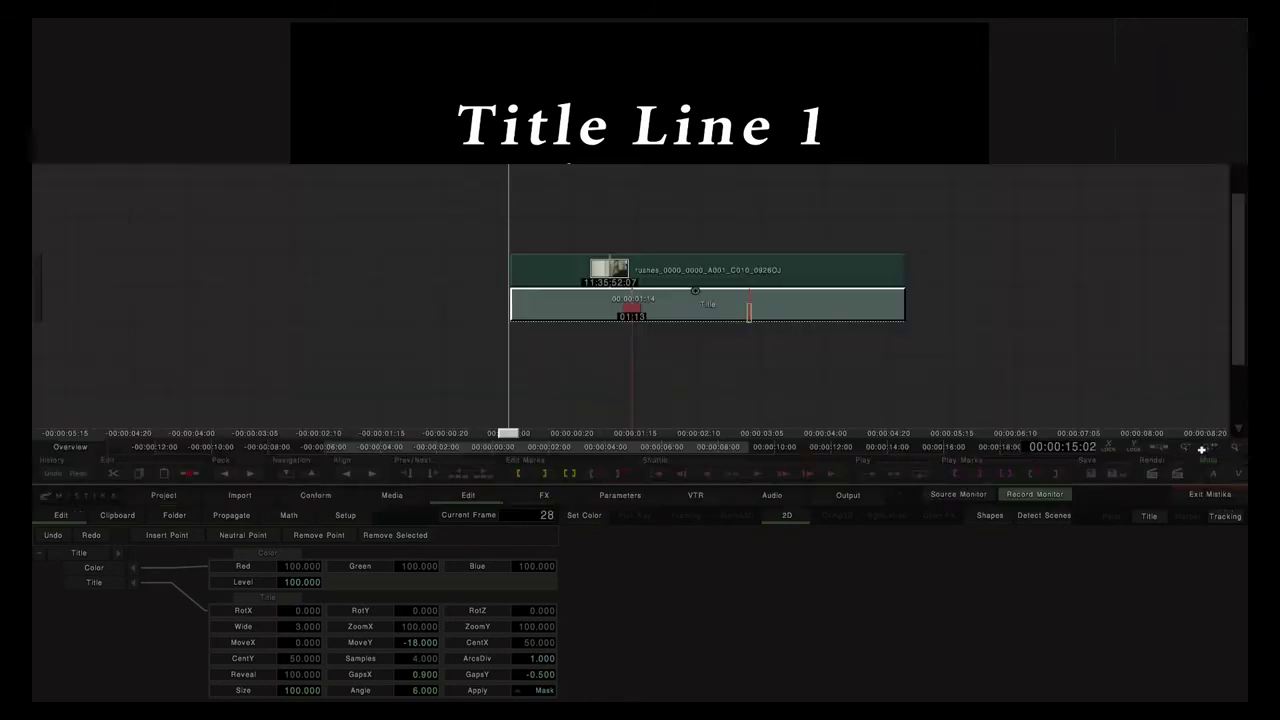
left_click(727, 241)
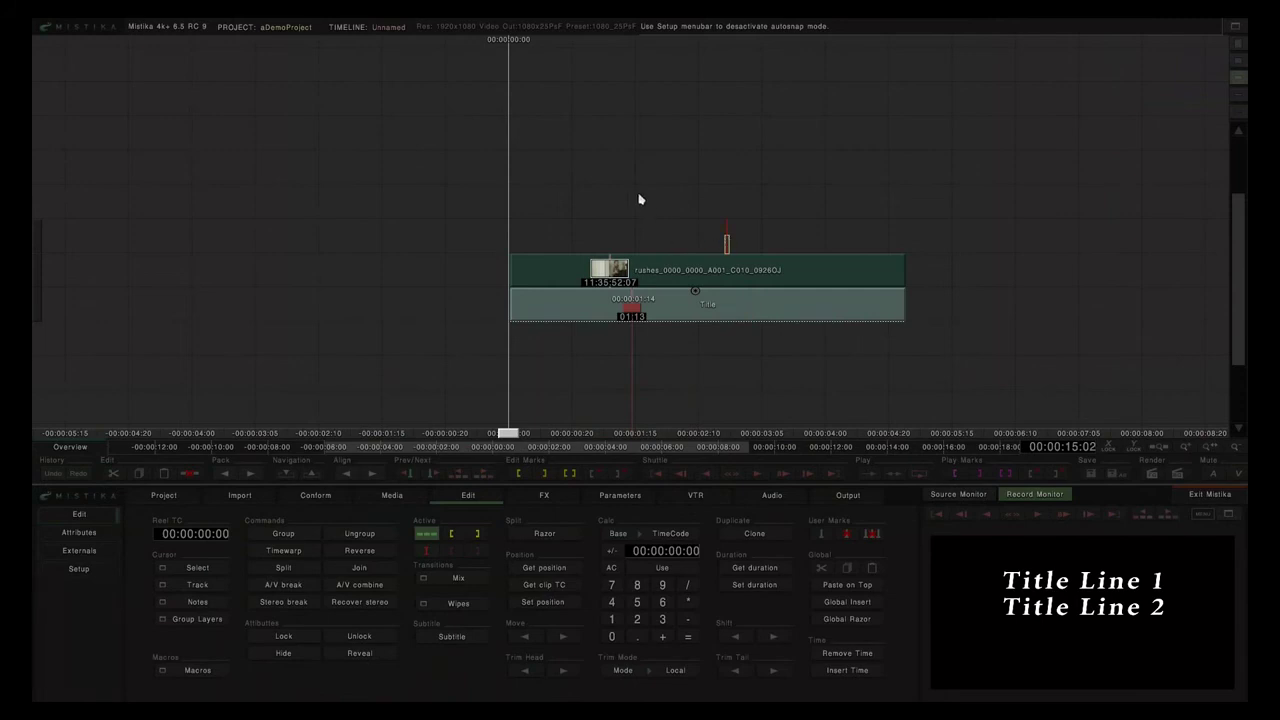
left_click_drag(617, 177, 686, 336)
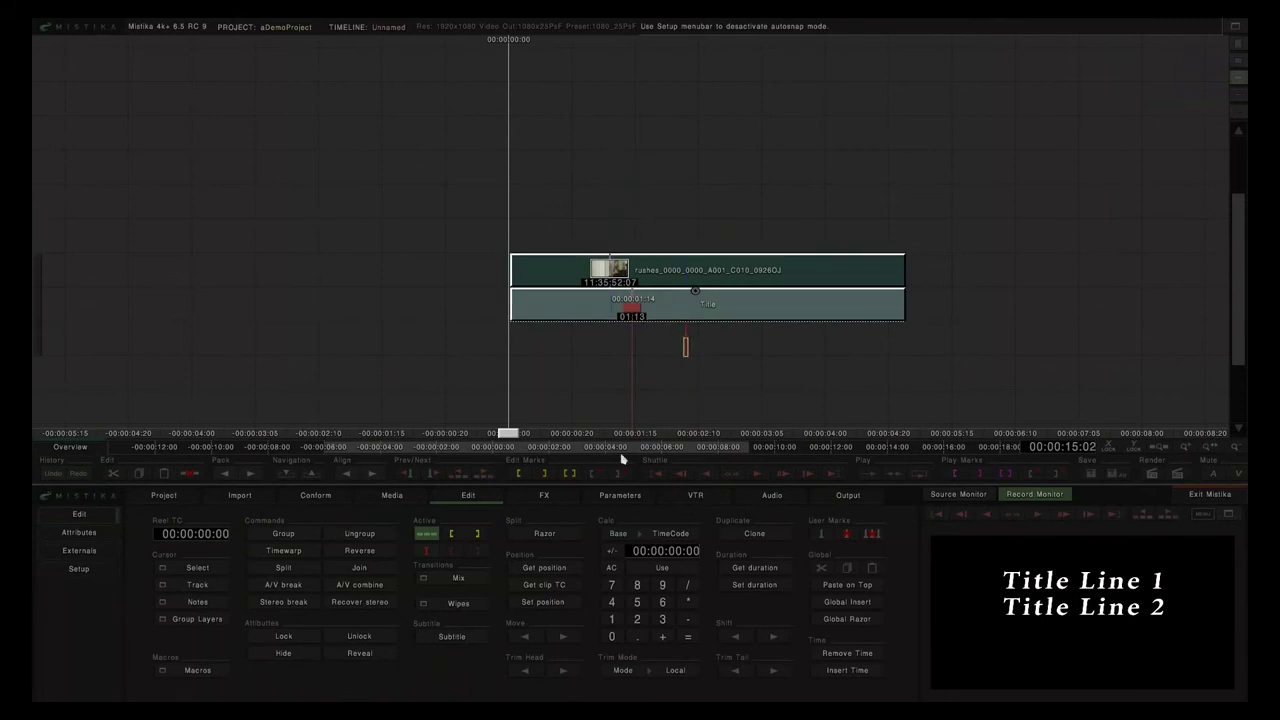
left_click(549, 497)
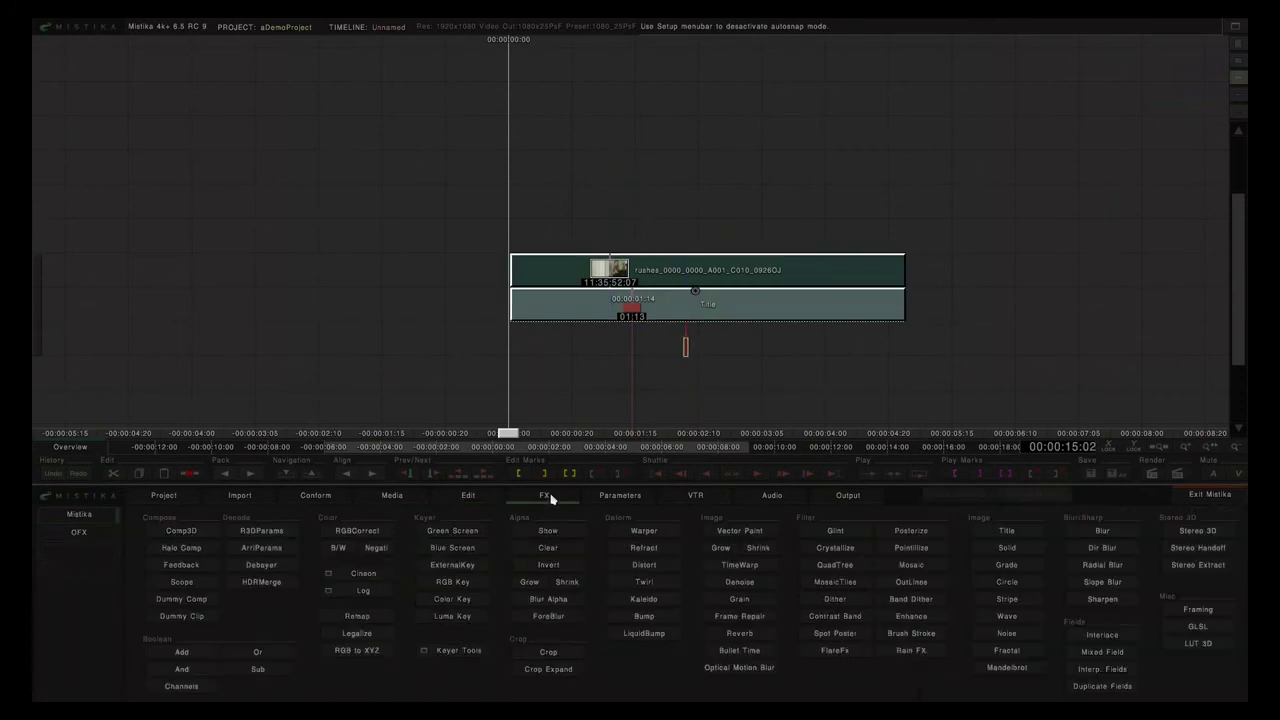
left_click(183, 533)
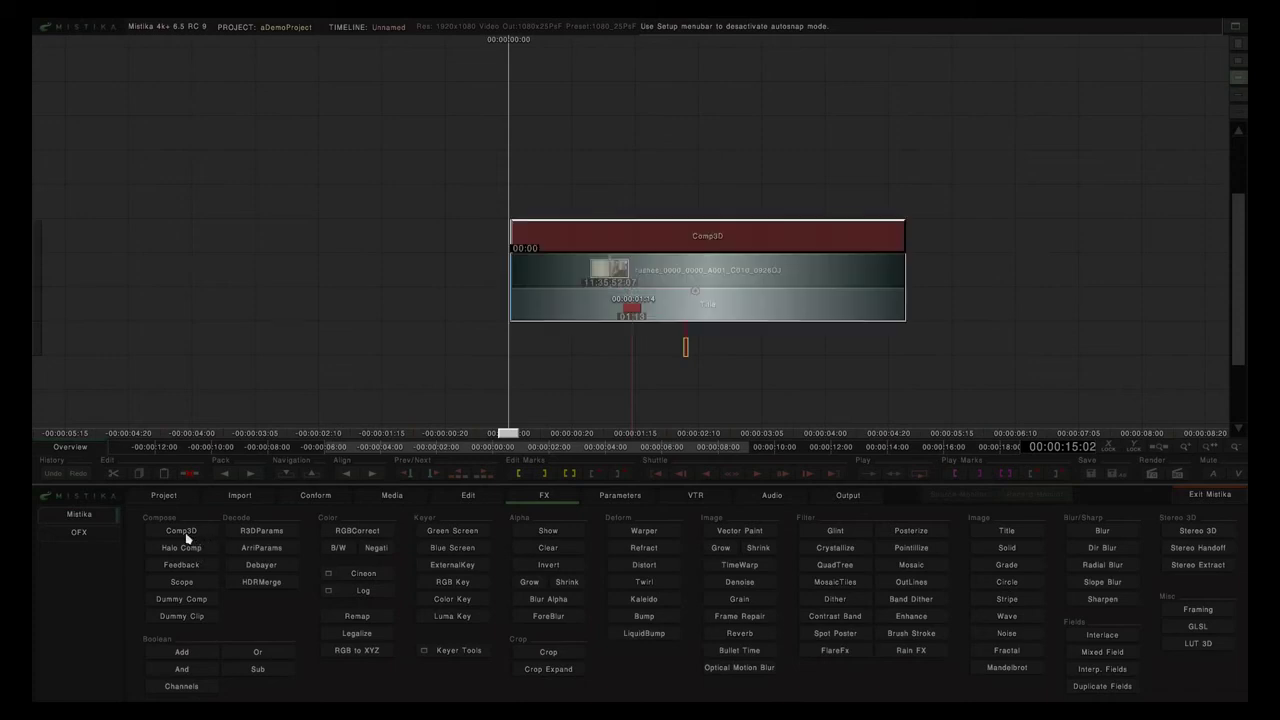
Move the playhead onto the Comp3D effect, open it in the effects editor and show it in RGB.
left_click(664, 250)
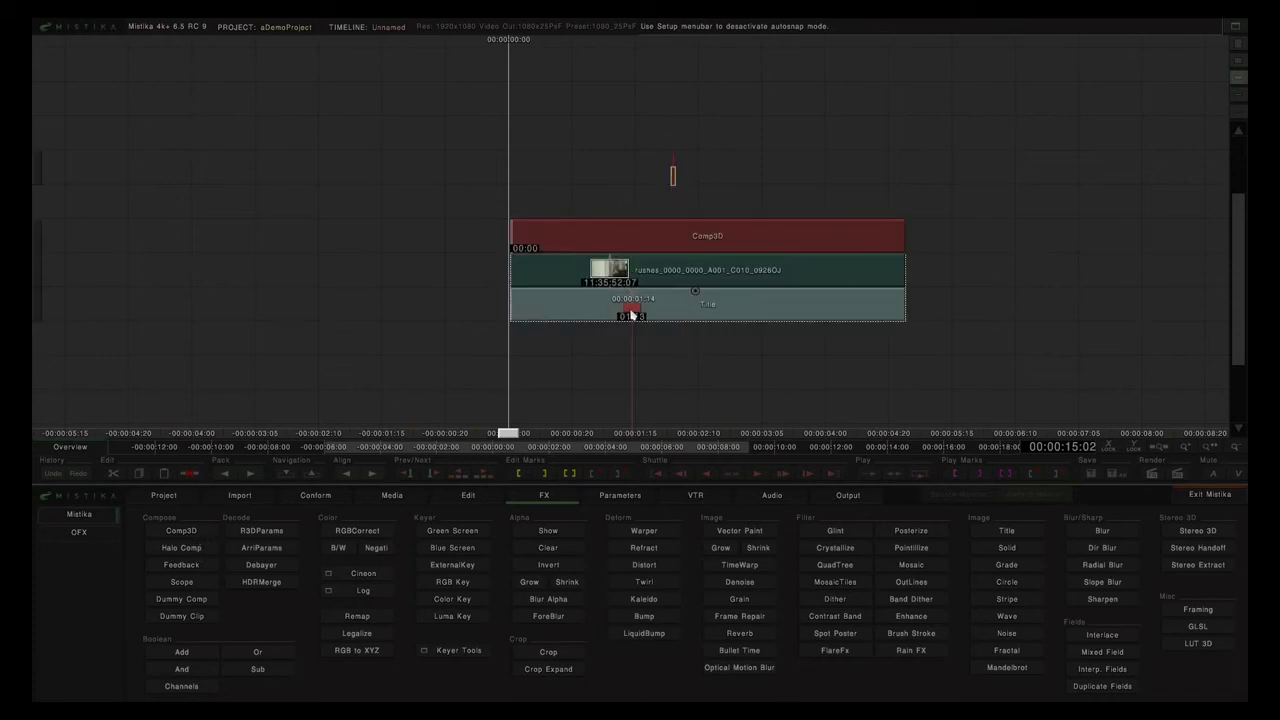
left_click(630, 315)
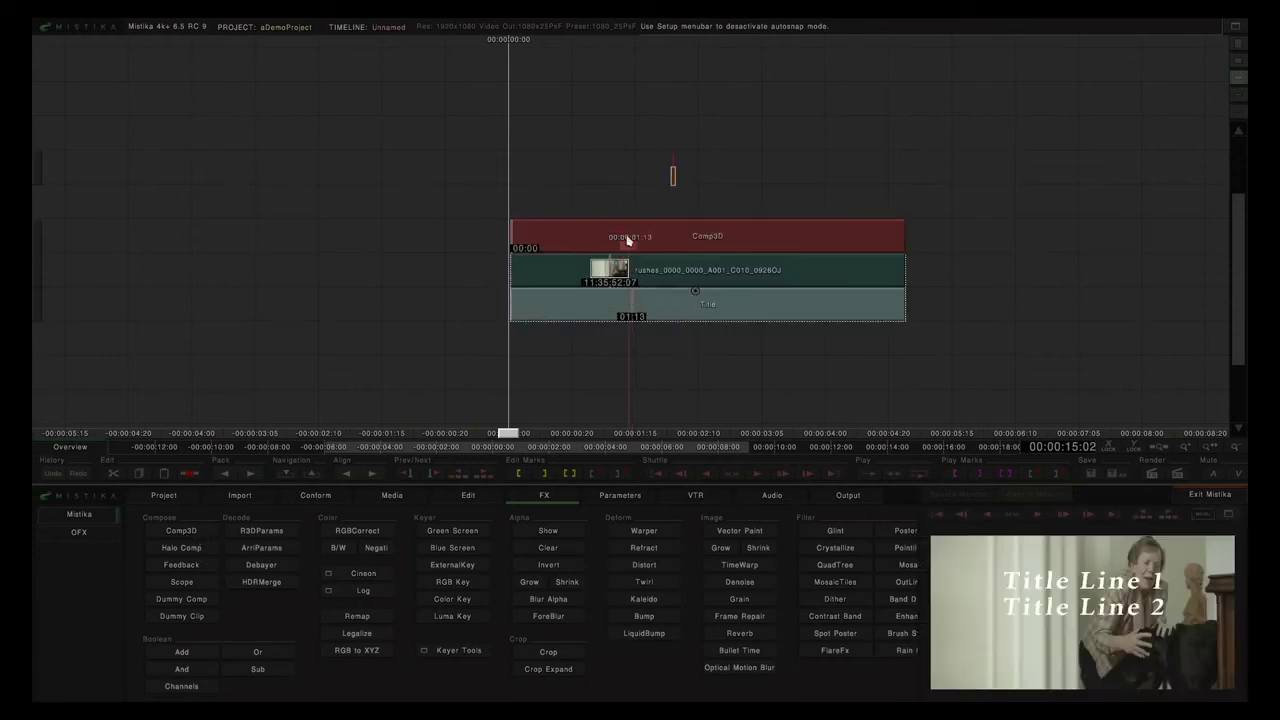
double_click(688, 239)
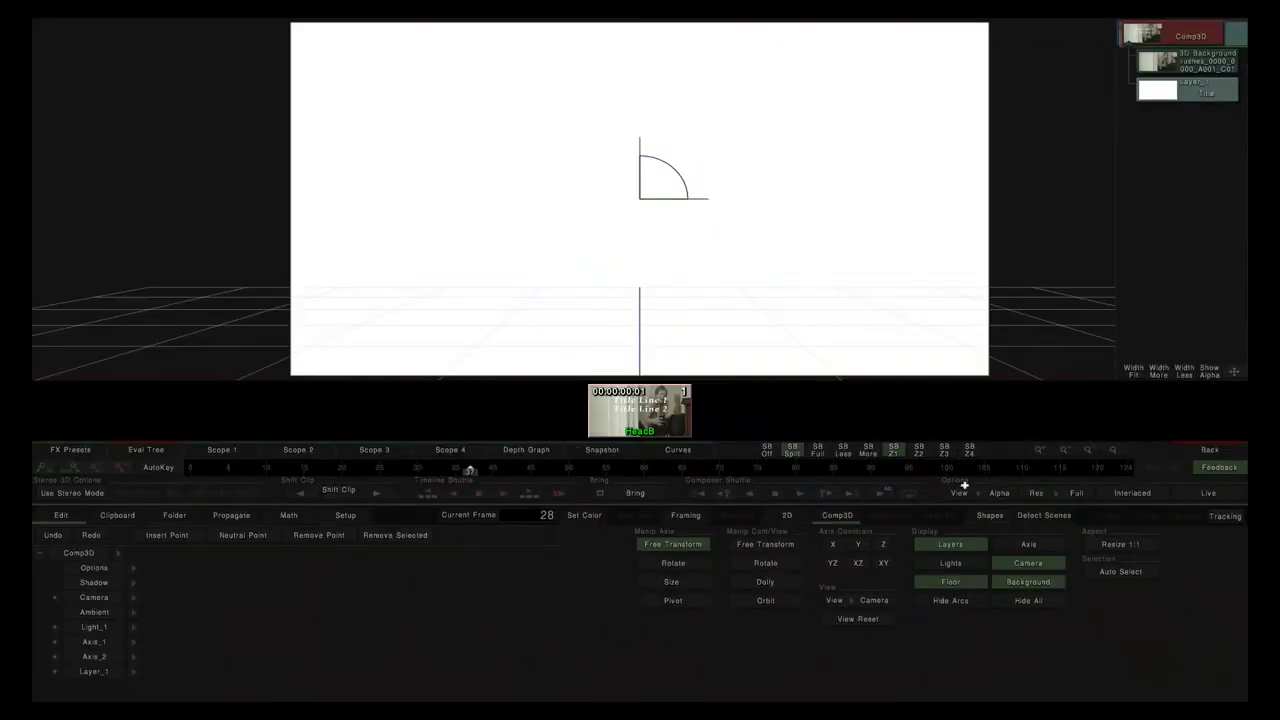
left_click(999, 494)
left_click(981, 390)
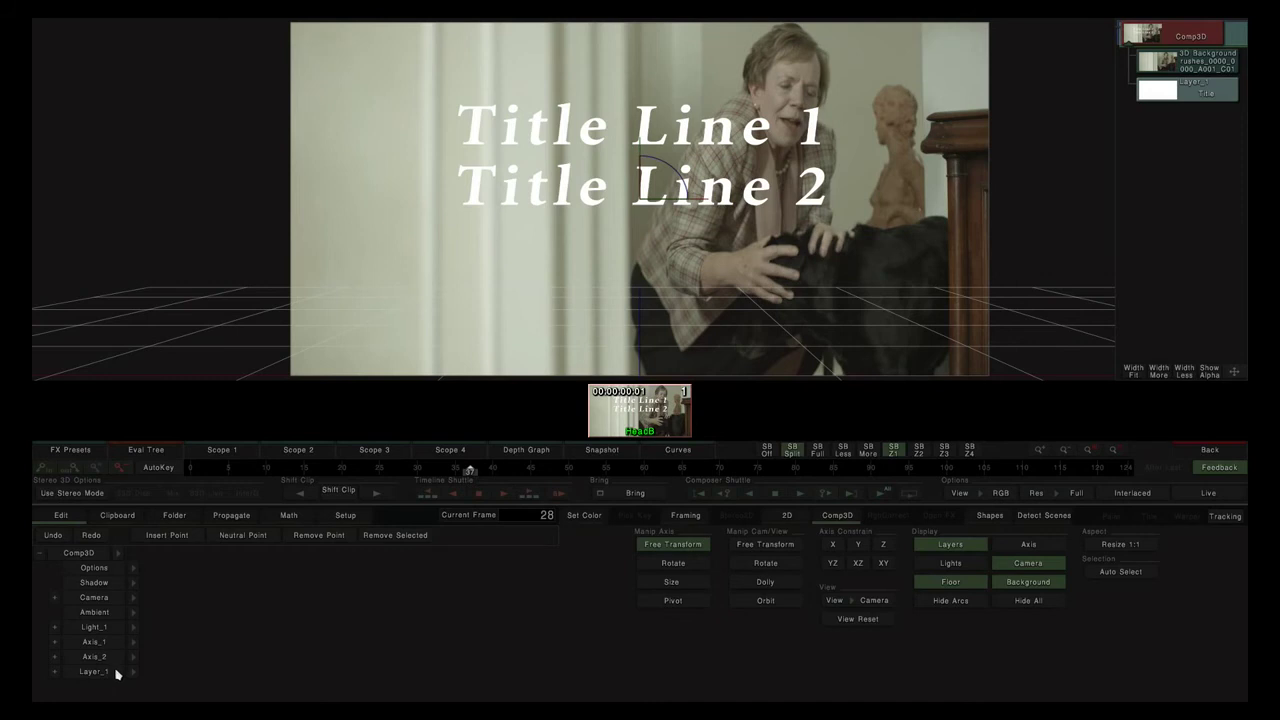
Give the Comp3D layer a shadow with Intensity 100, OffsetX 0.8, OffsetY -1.6 and BlurRad 2.3.
left_click(133, 586)
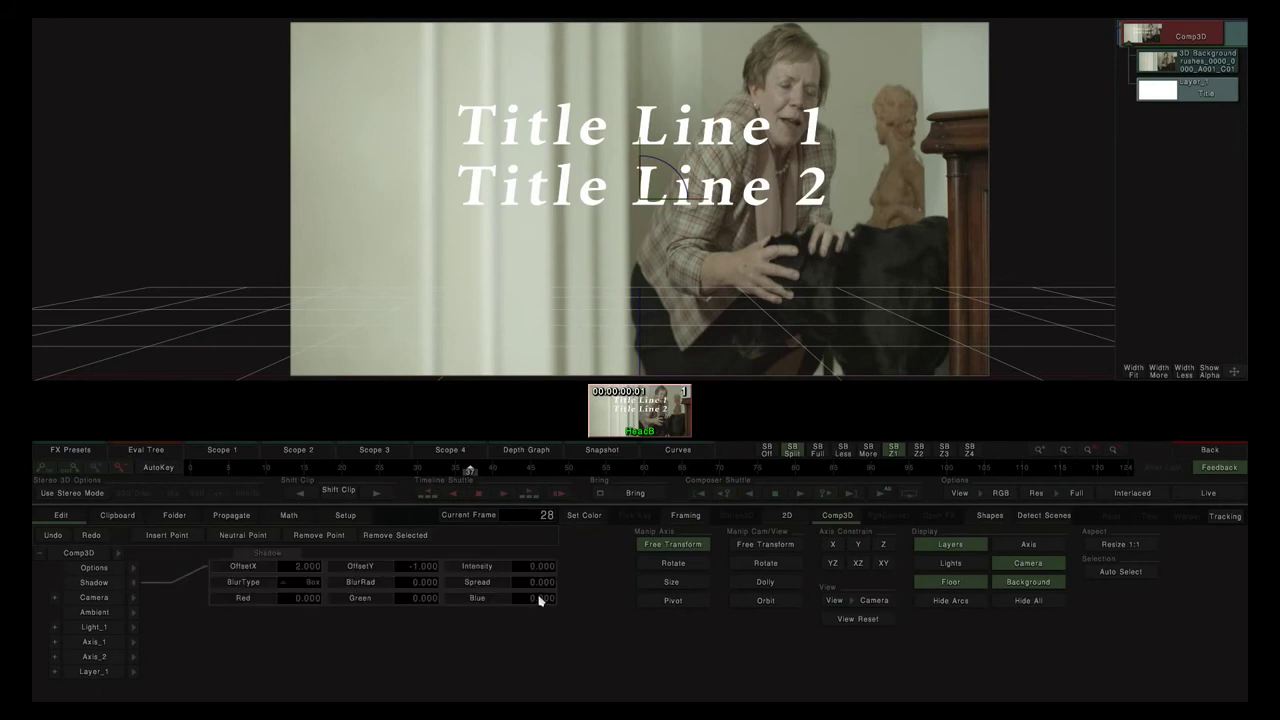
left_click_drag(522, 569, 1206, 537)
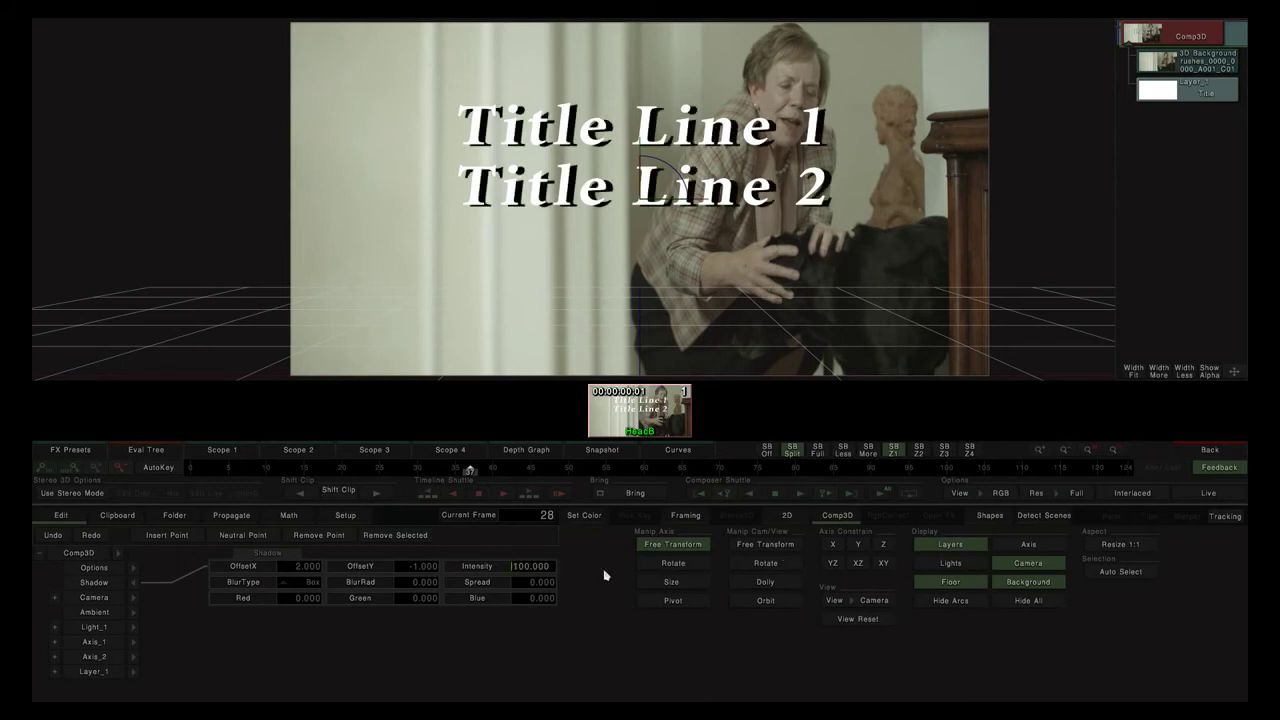
left_click_drag(304, 571, 231, 571)
left_click_drag(405, 574, 385, 566)
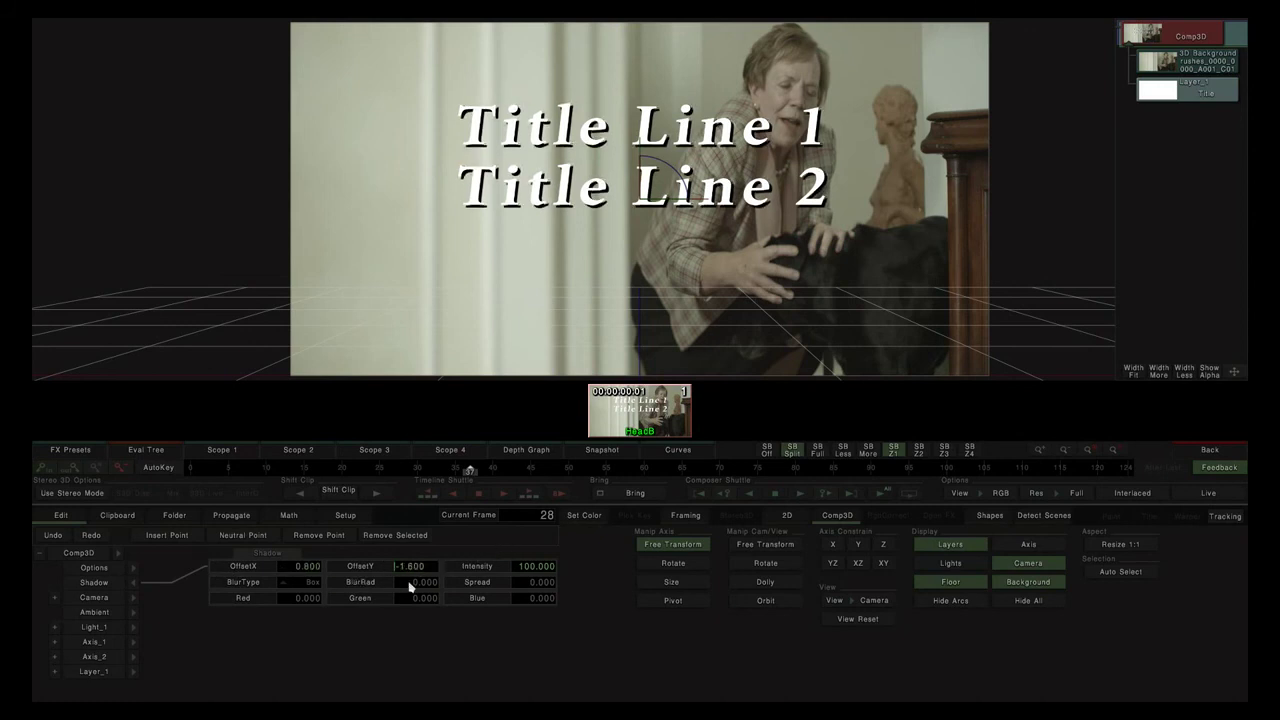
left_click_drag(403, 585, 549, 584)
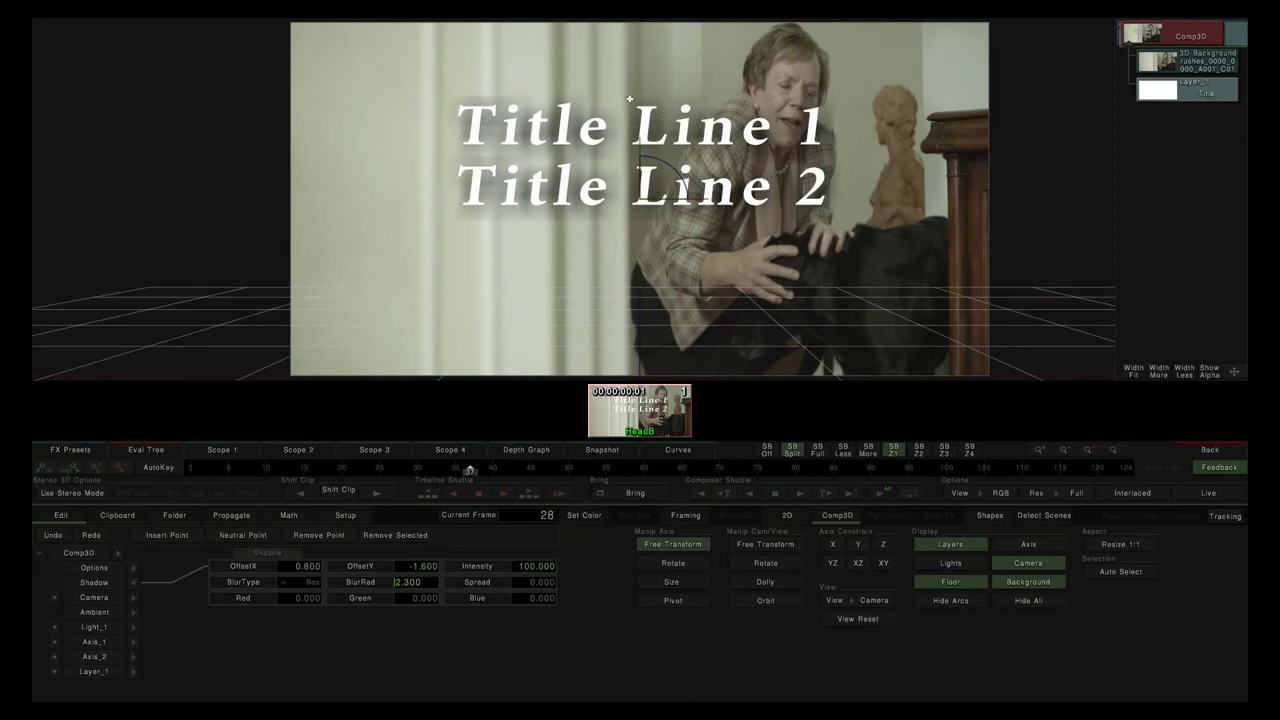
Change the layer shadow's BlurType to Gauss, with BlurRad 0.6 and Spread 2.1.
left_click(310, 585)
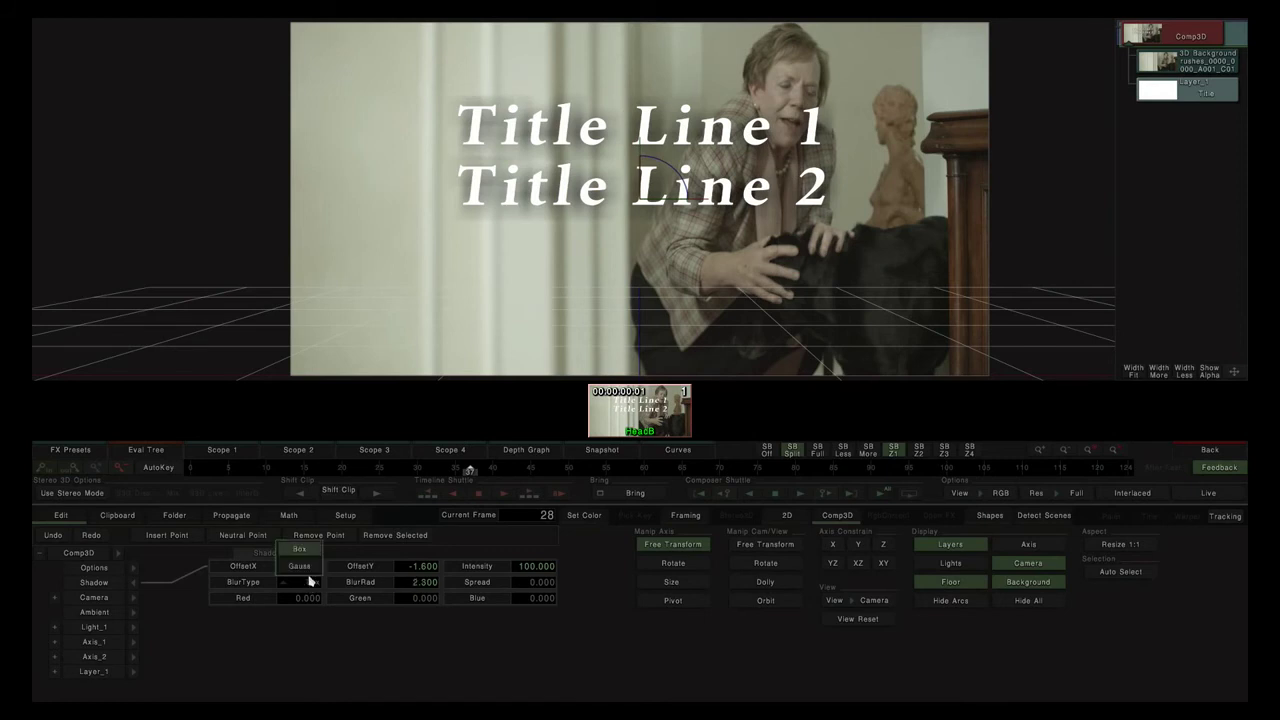
left_click(307, 573)
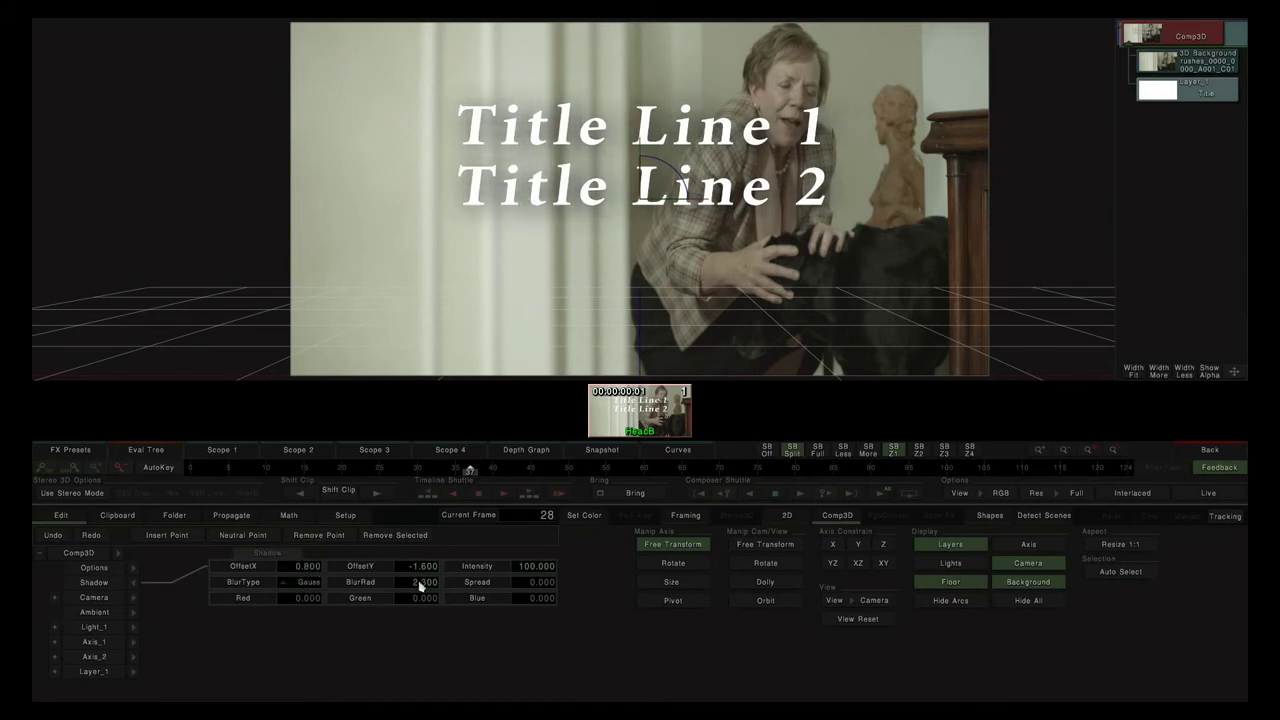
left_click(424, 585)
left_click_drag(424, 590, 317, 588)
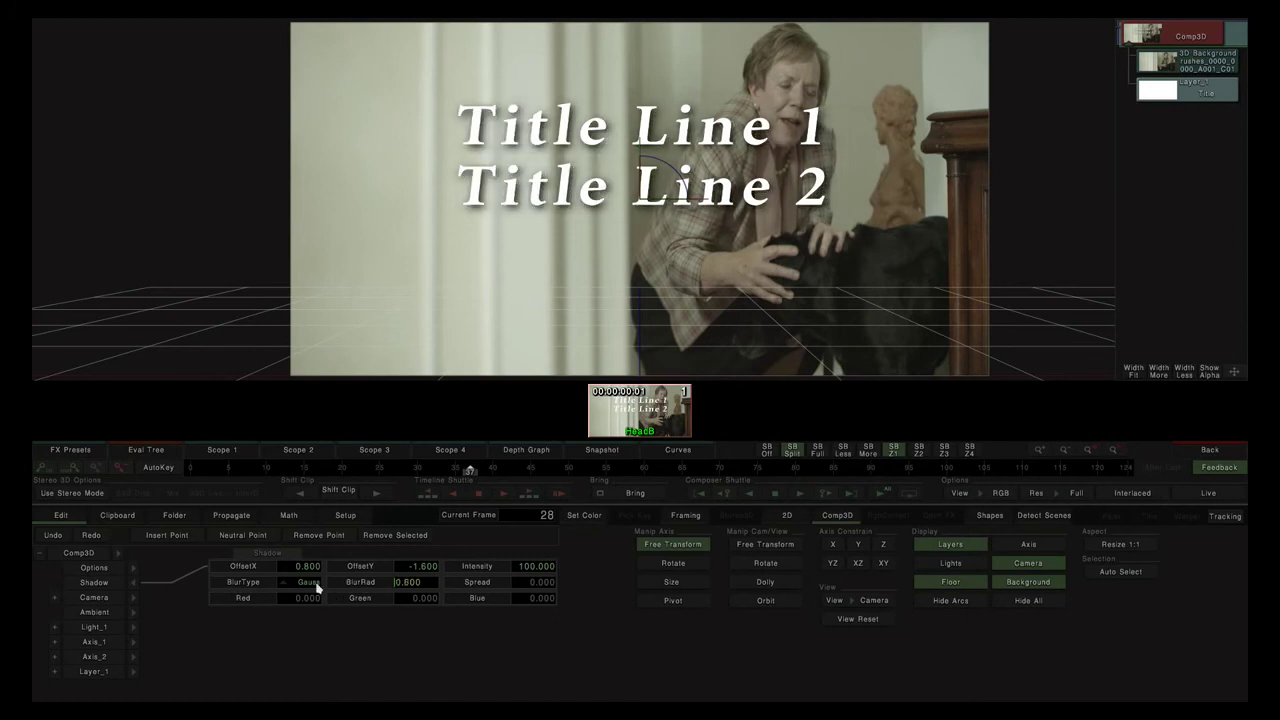
left_click(508, 586)
left_click(519, 589)
left_click_drag(518, 588, 670, 573)
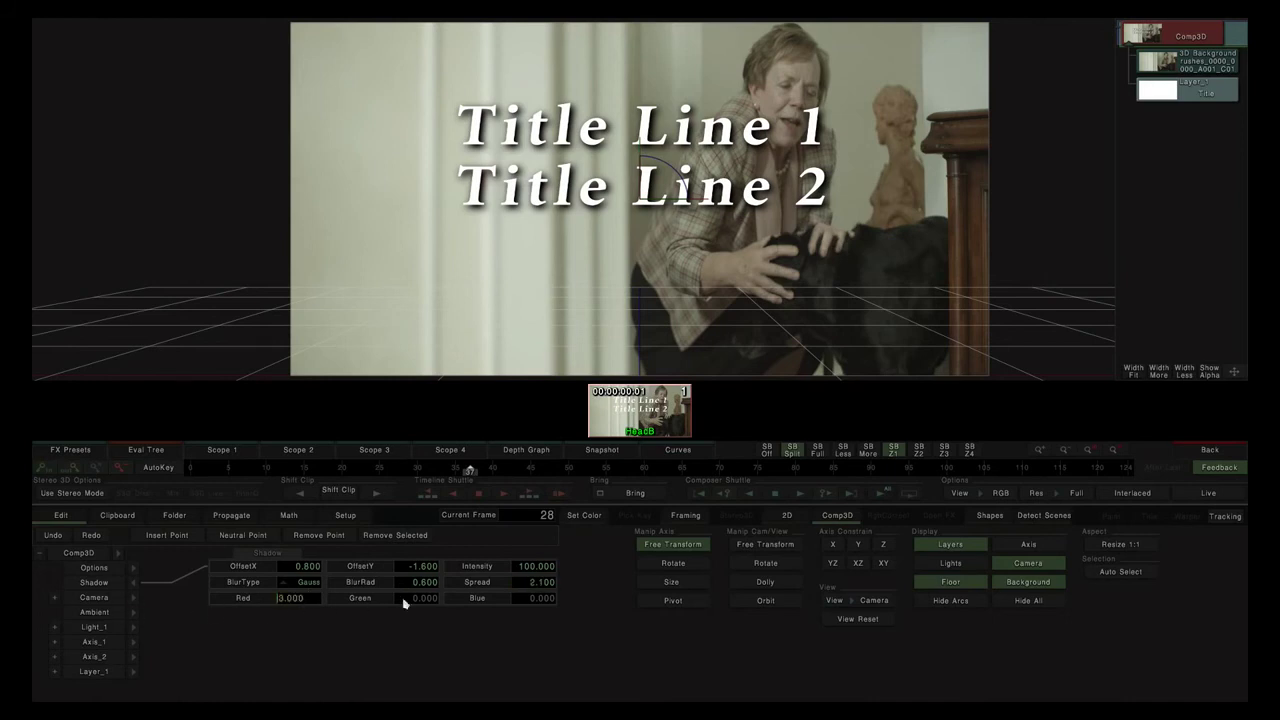
Open the colour controls for the shadow and sample its colour from the statue in the image.
left_click_drag(276, 597, 309, 591)
left_click(591, 519)
left_click_drag(1010, 612, 1012, 686)
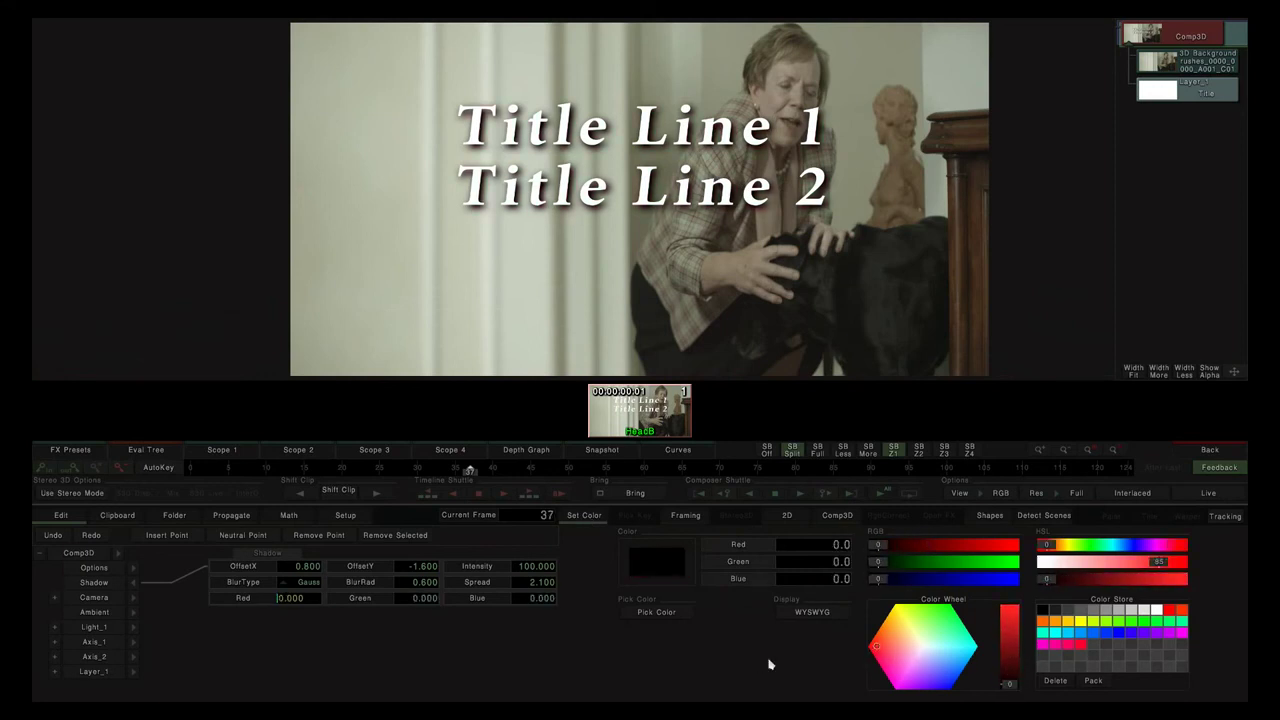
left_click(656, 613)
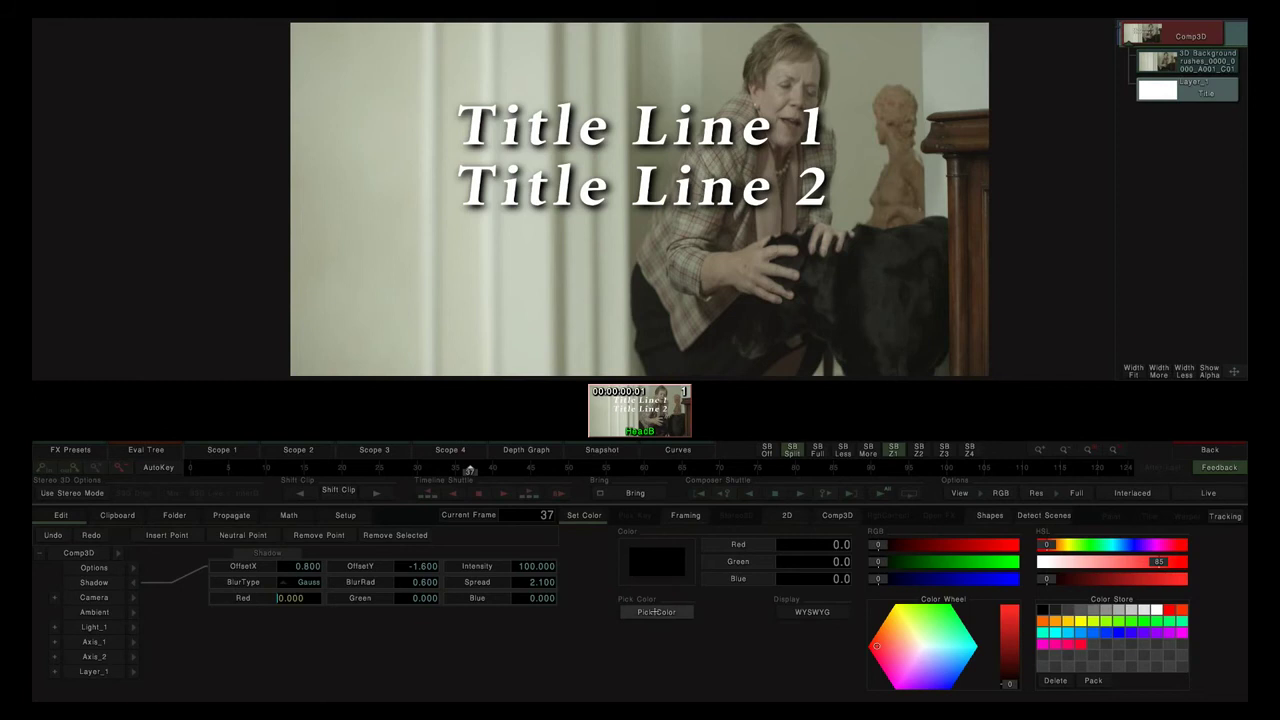
left_click(895, 177)
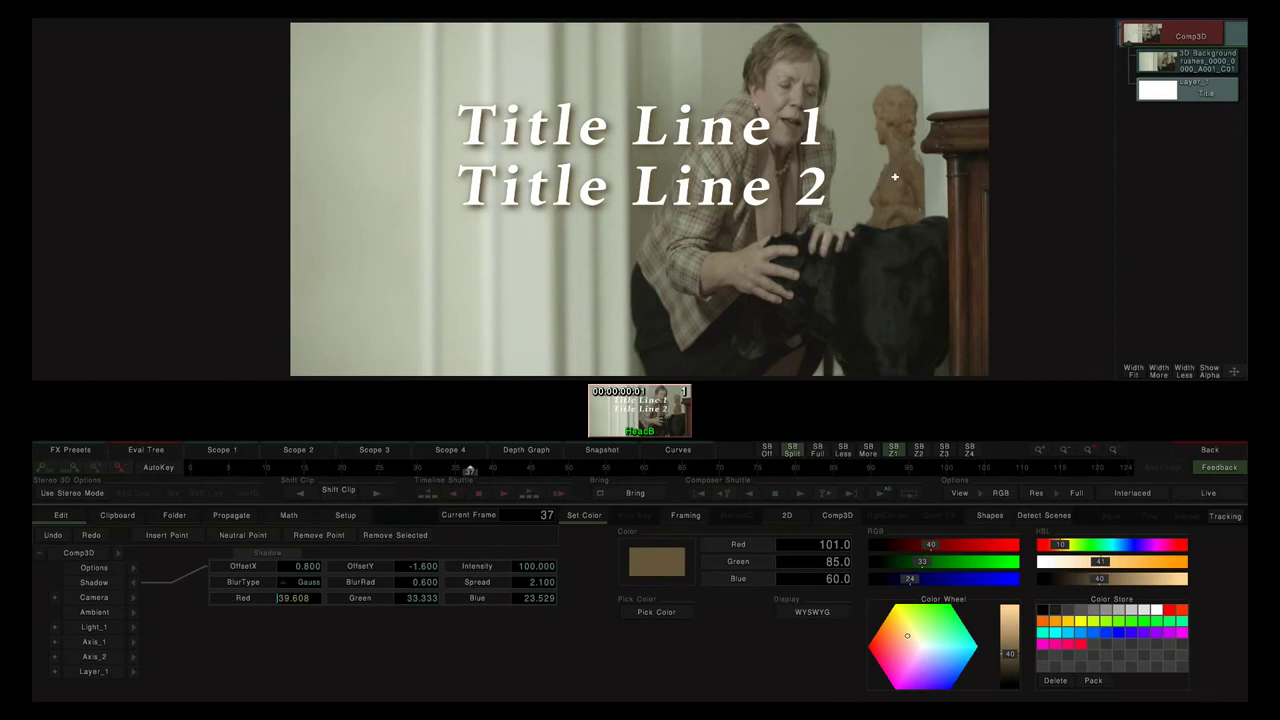
Reset all Shadow parameters of the Comp3D effect to their defaults and return to the timeline.
left_click(91, 590)
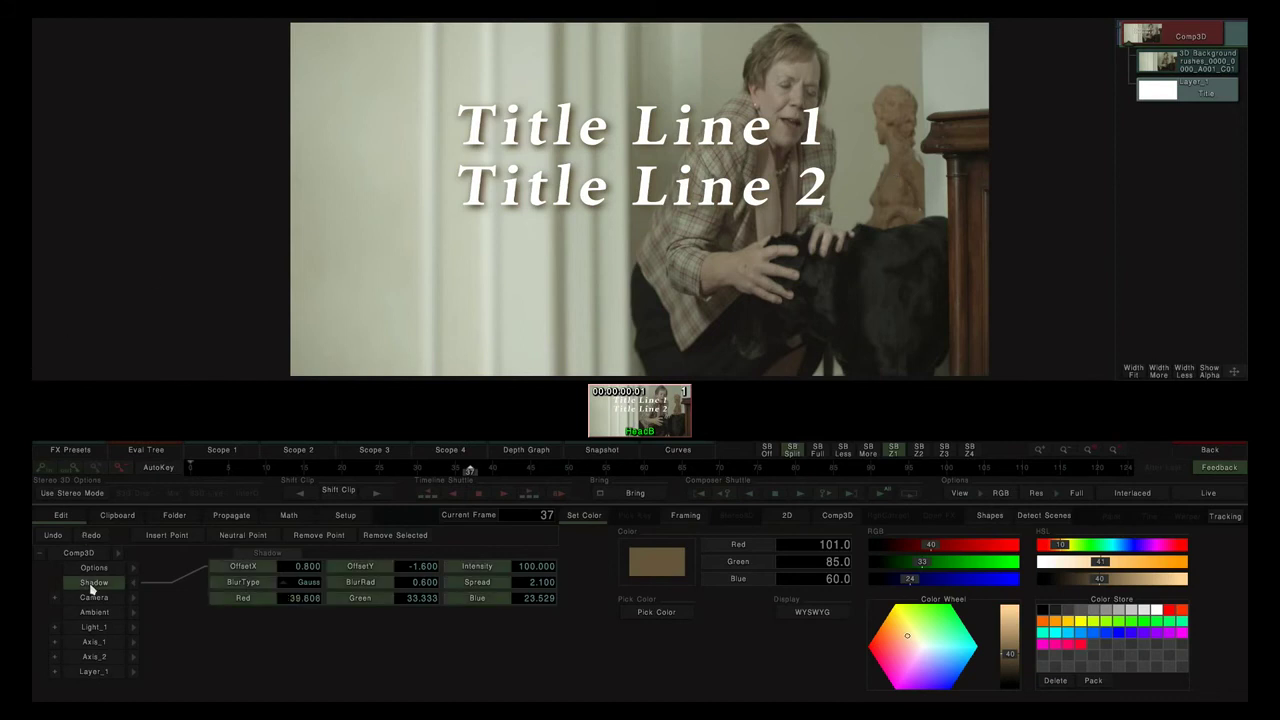
key("BackSpace")
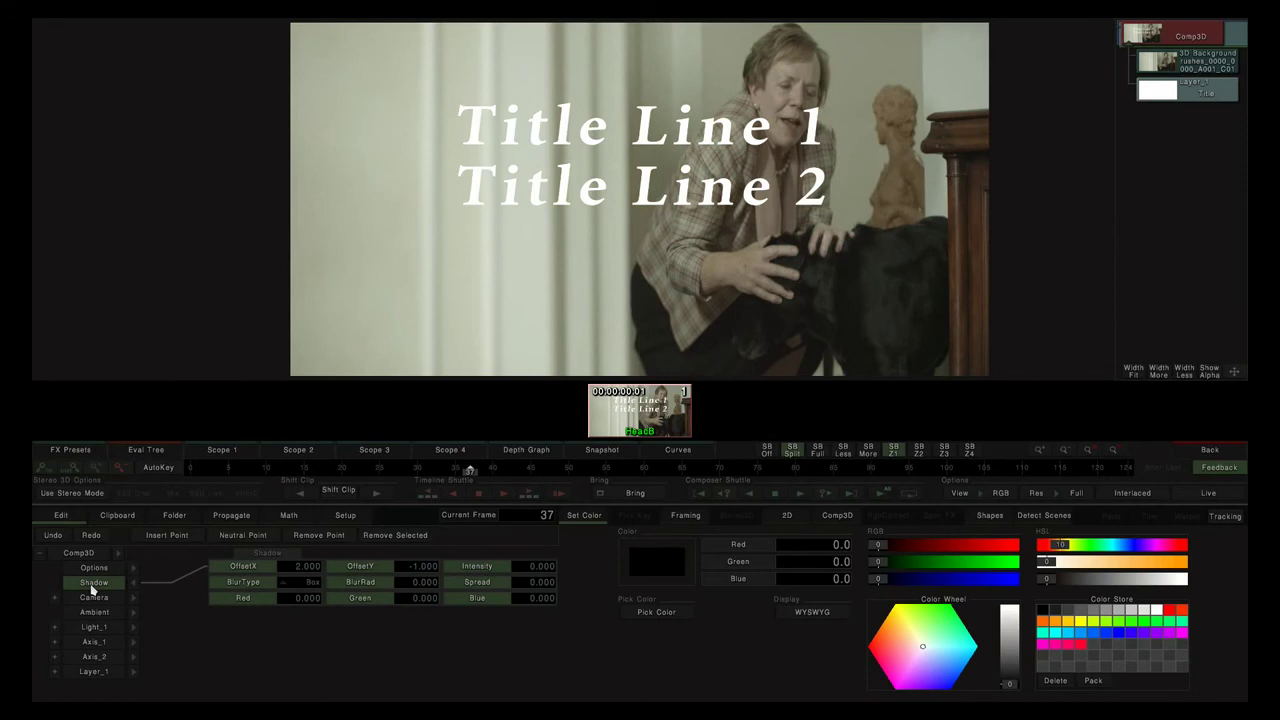
left_click(1190, 452)
left_click(828, 363)
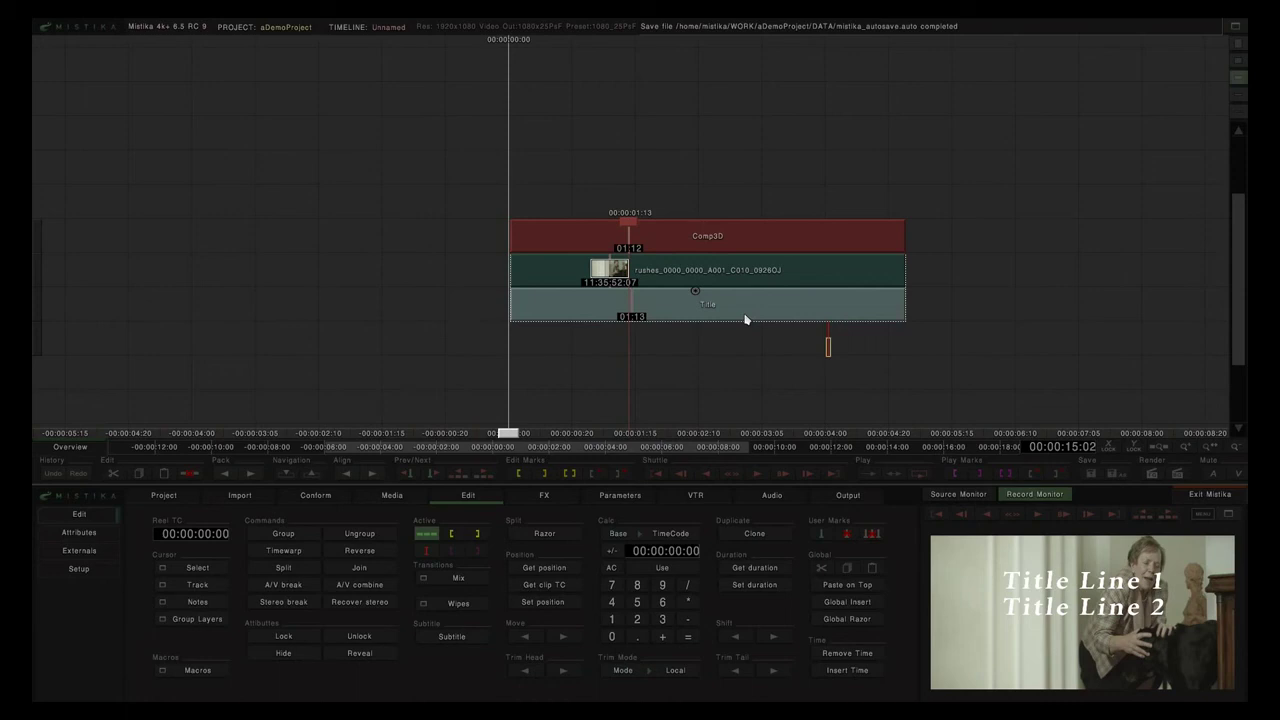
Shift the Title one track down, apply a Blur effect over it and open the Comp3D in the effects editor.
left_click_drag(710, 317, 708, 340)
left_click(550, 497)
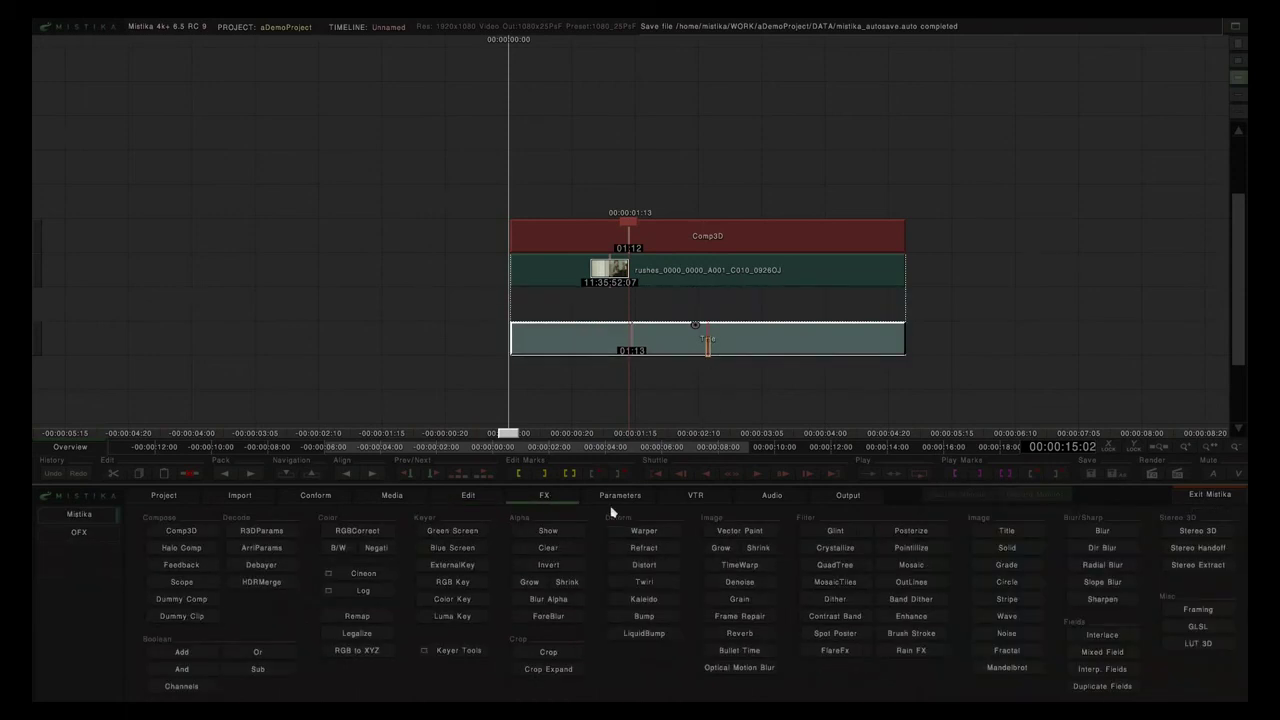
left_click(1104, 535)
double_click(724, 238)
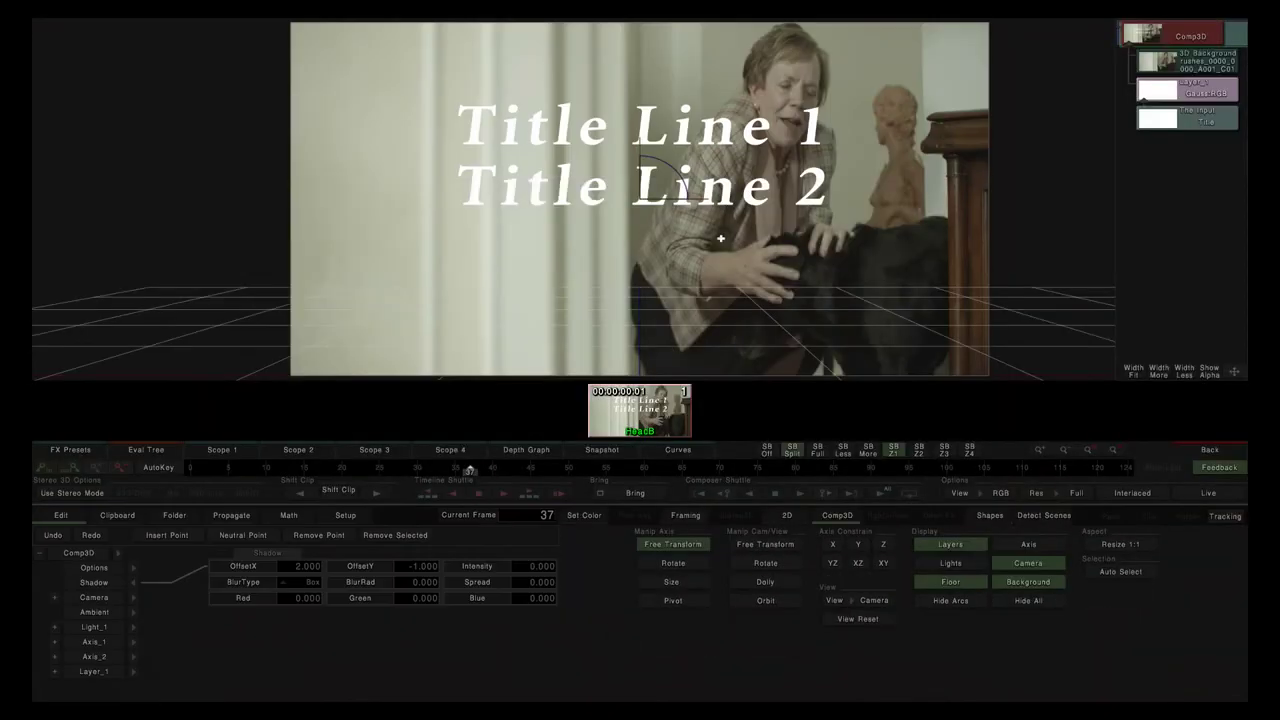
Select the Gauss blur layer and set its Mode to A so only the title's alpha is blurred.
left_click(1202, 97)
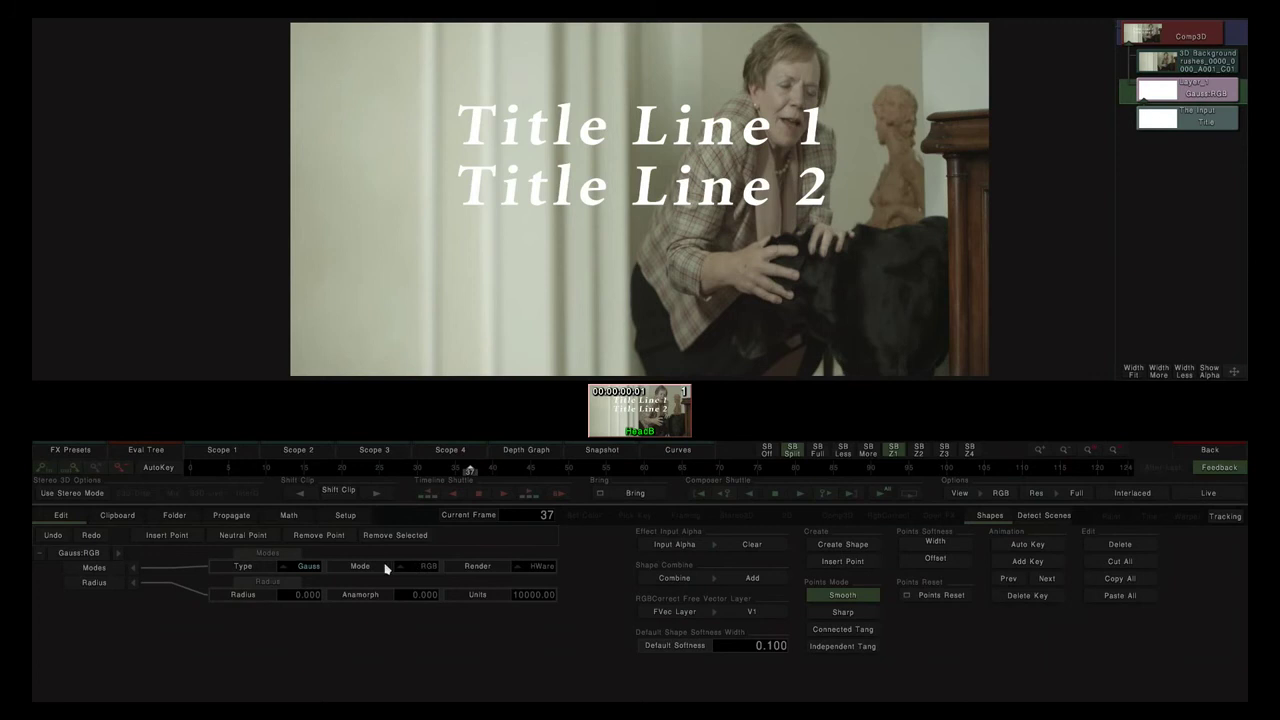
left_click(290, 596)
type("7")
key("BackSpace")
left_click(427, 568)
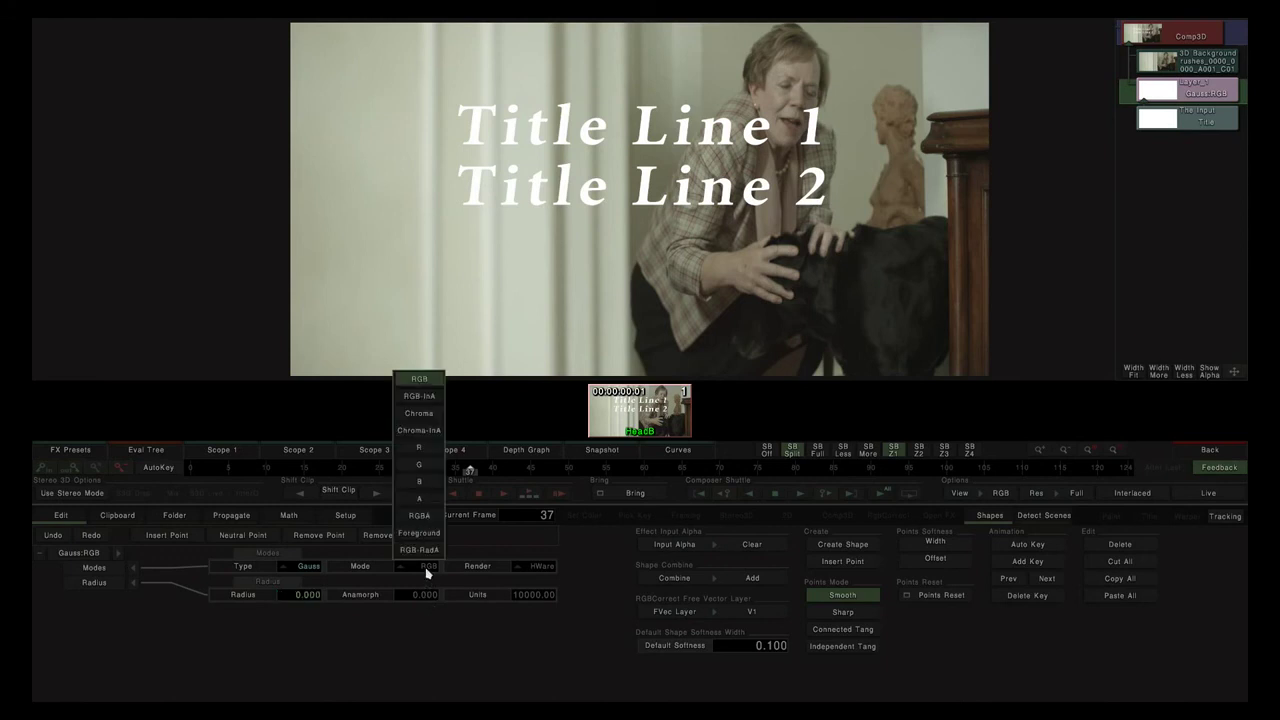
left_click(420, 499)
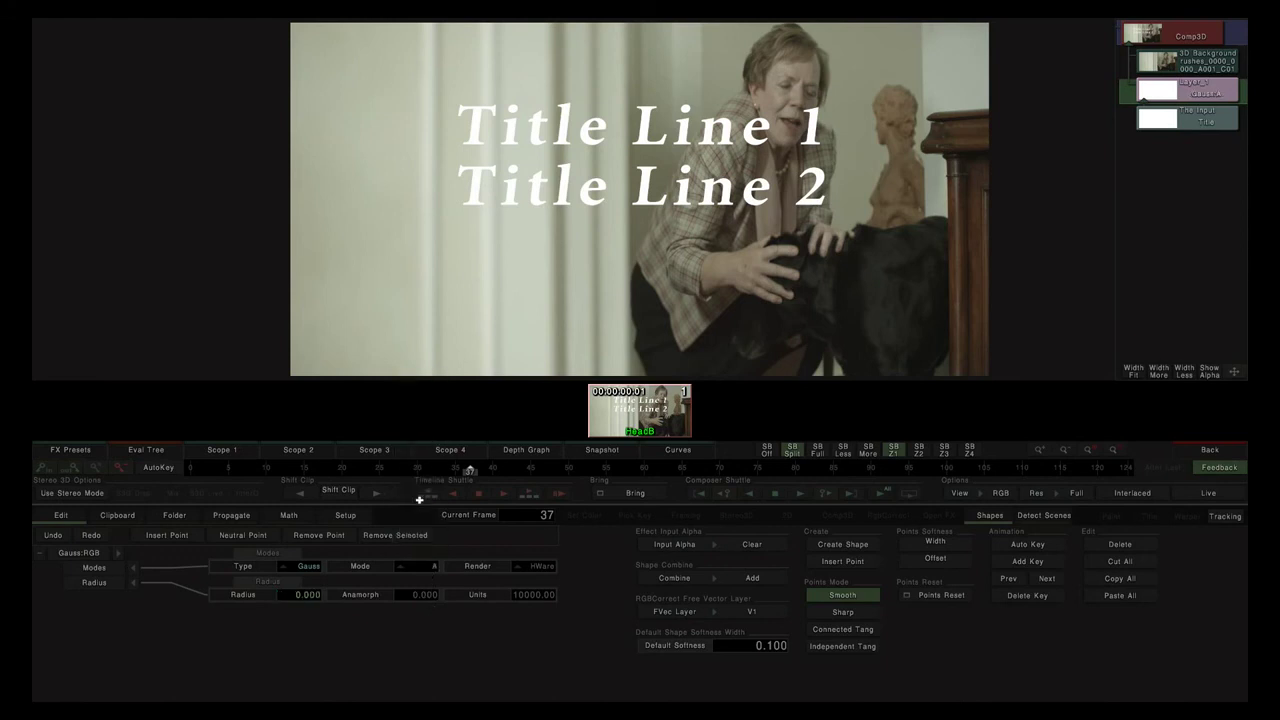
Experiment with the blur amount and direction, ending with Radius 29 and Anamorph -100.
left_click_drag(295, 599, 643, 450)
left_click_drag(381, 600, 576, 596)
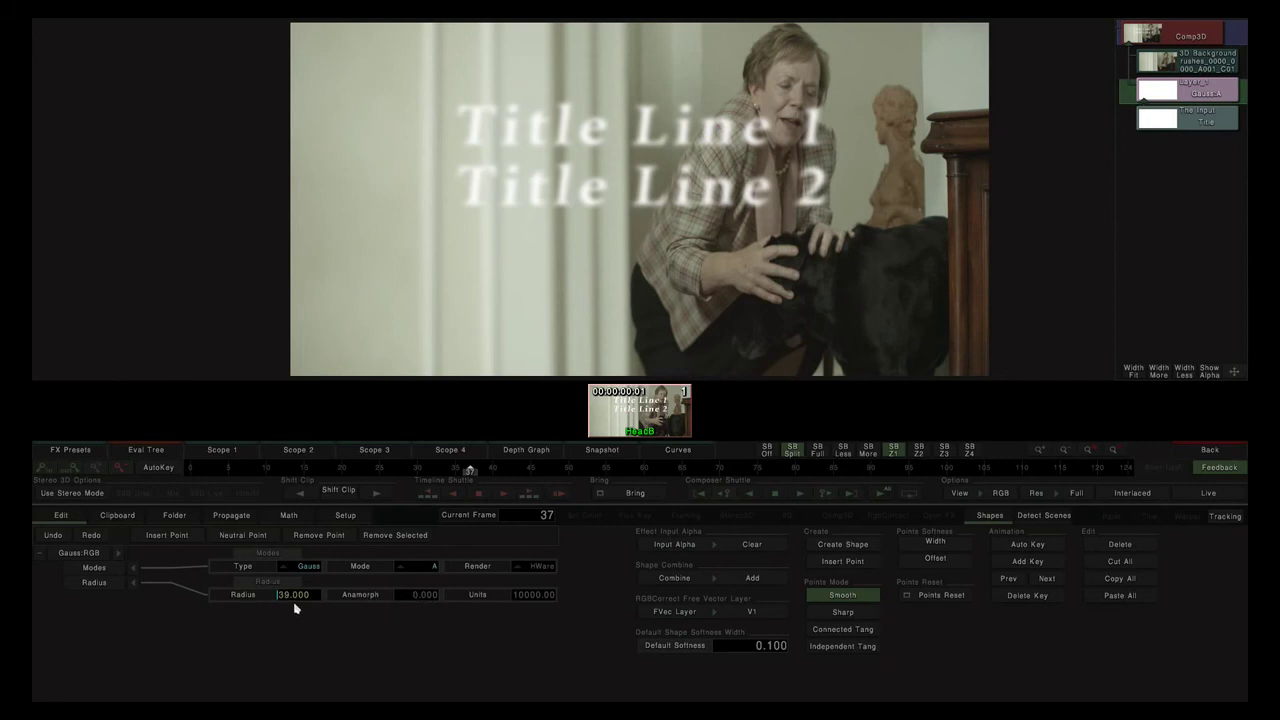
left_click_drag(289, 601, 61, 609)
left_click_drag(405, 608, 255, 605)
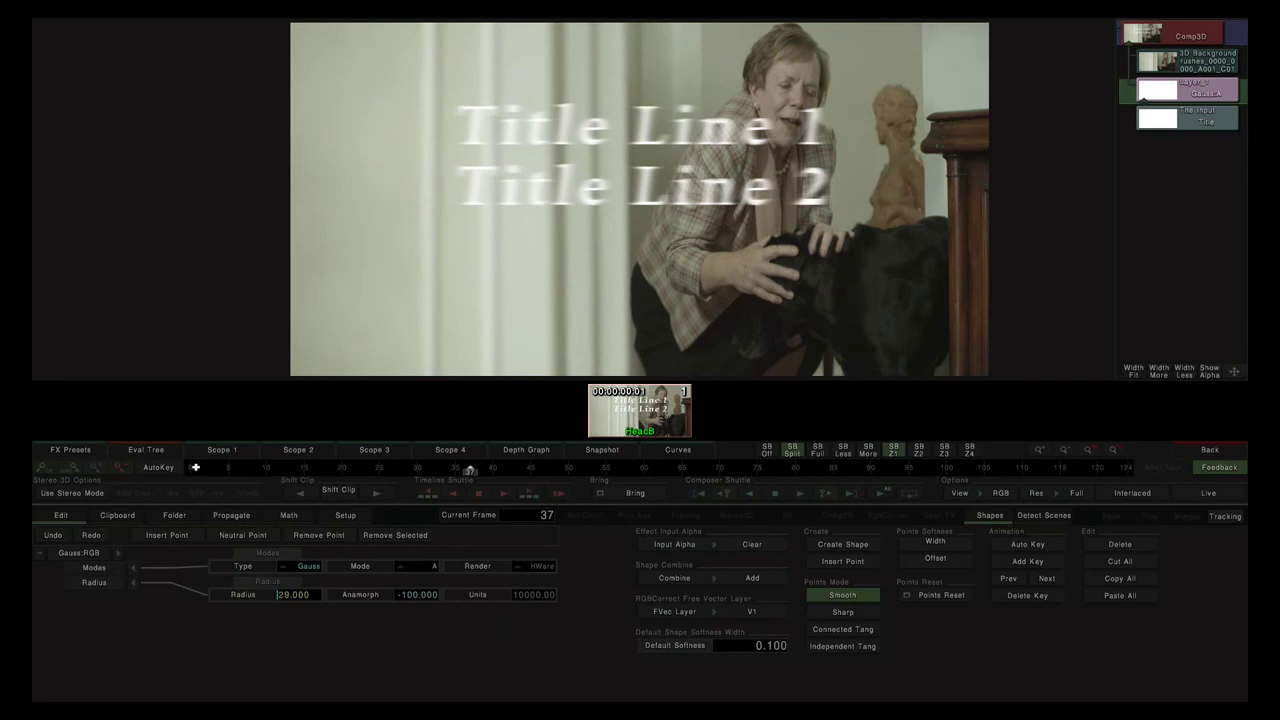
Show the curves, enable AutoKey, animate the blur Radius from 114 at frame 0 to 0 at frame 20, and preview it.
left_click(679, 449)
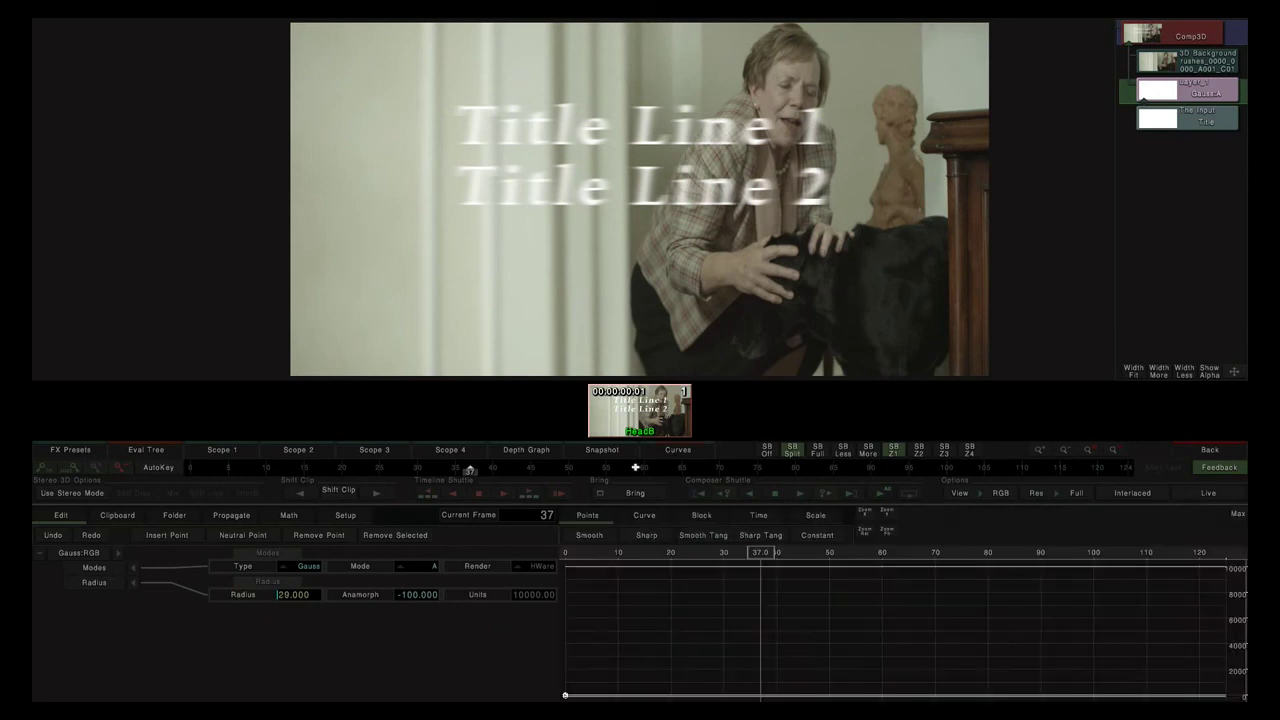
left_click(167, 468)
left_click_drag(478, 477, 61, 481)
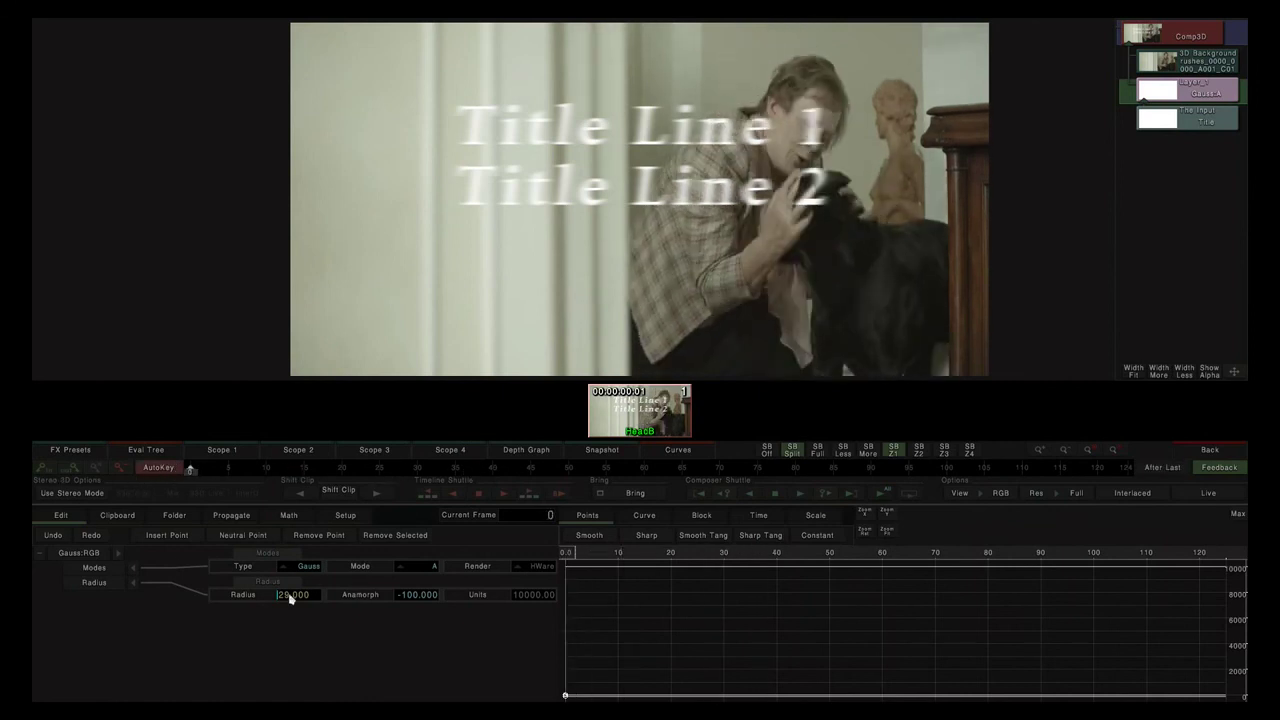
mouse_move(265, 601)
left_mouse_down()
mouse_move(129, 611)
mouse_move(803, 589)
left_mouse_up()
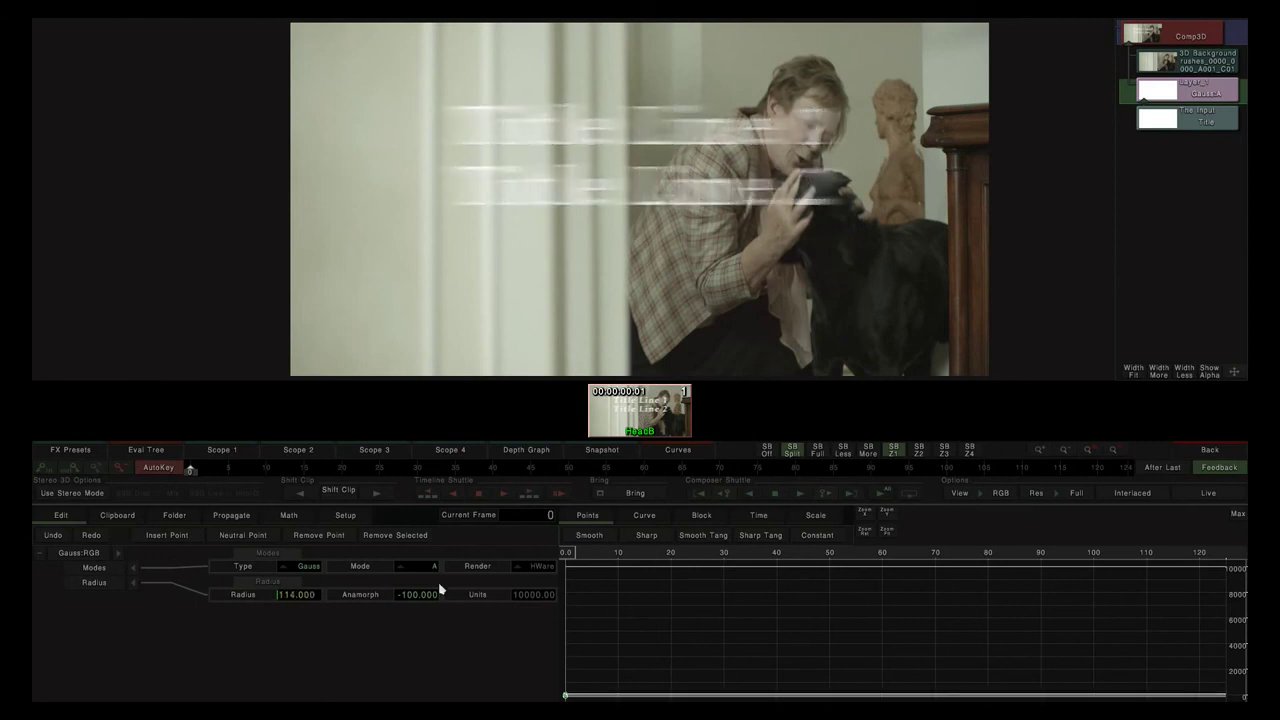
left_click_drag(574, 560, 670, 569)
mouse_move(336, 601)
left_mouse_down()
mouse_move(33, 617)
mouse_move(309, 597)
mouse_move(191, 601)
mouse_move(292, 604)
left_mouse_up()
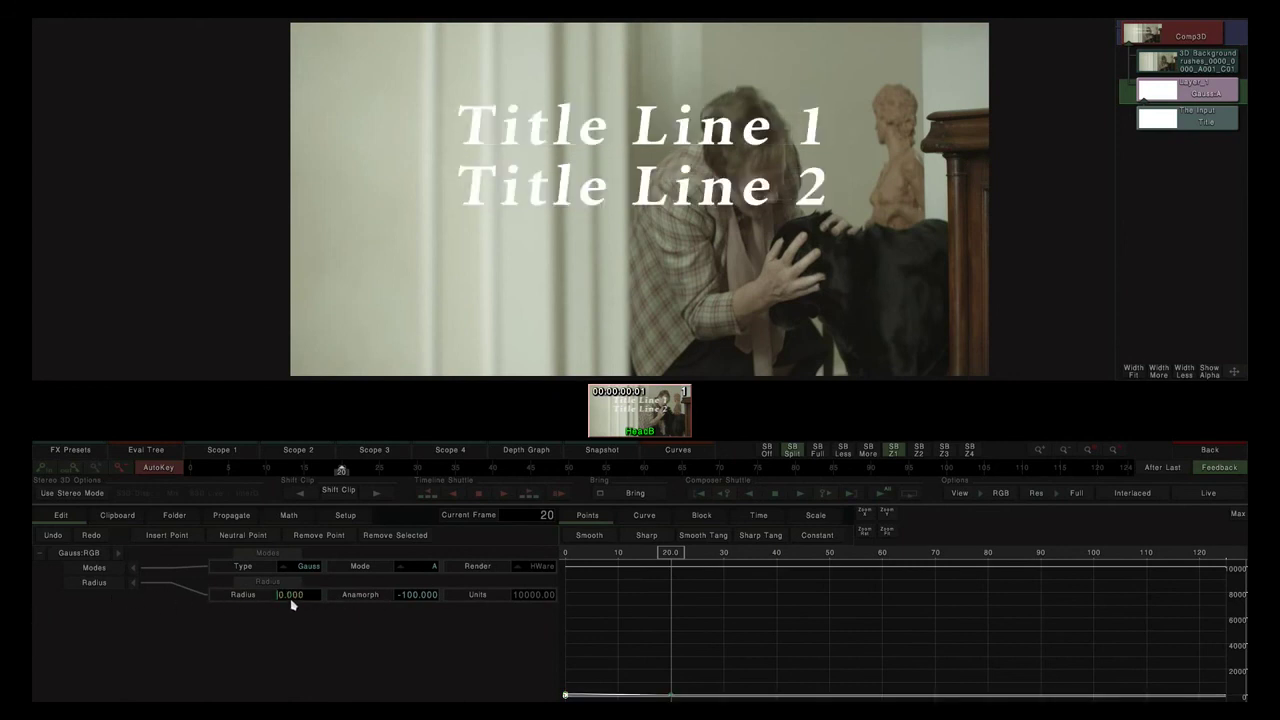
key("space")
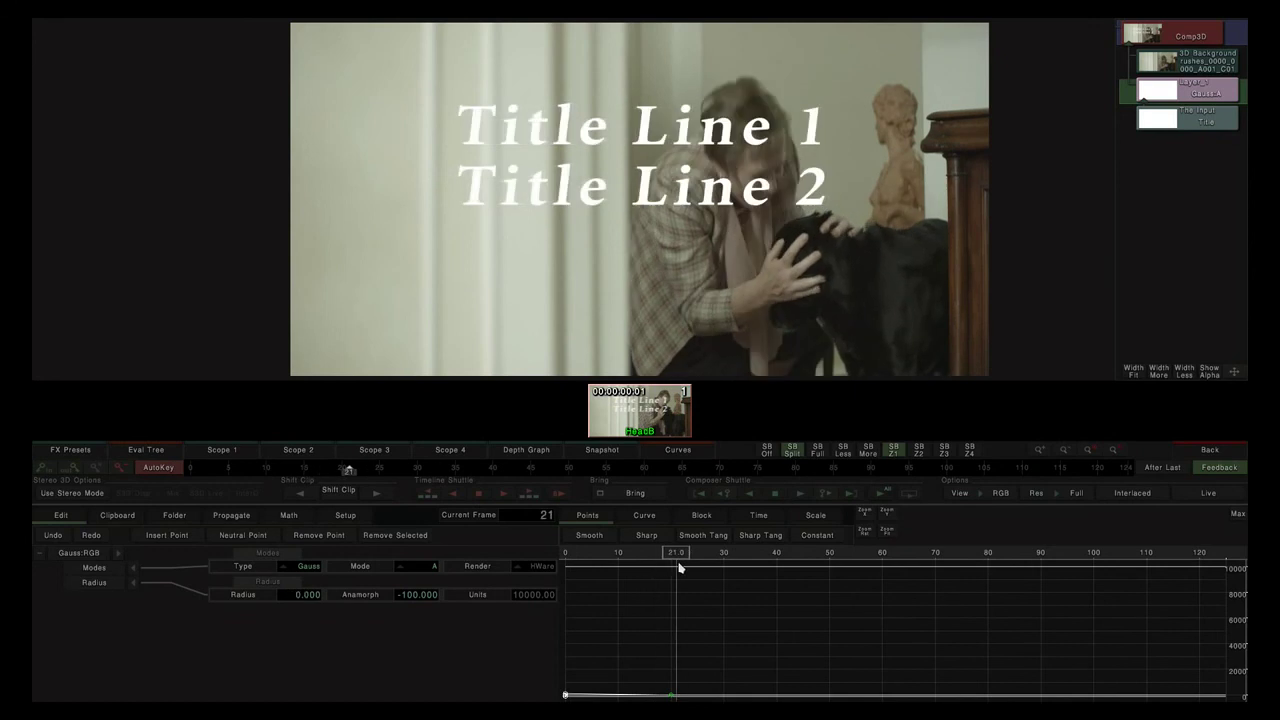
left_click_drag(627, 567, 557, 563)
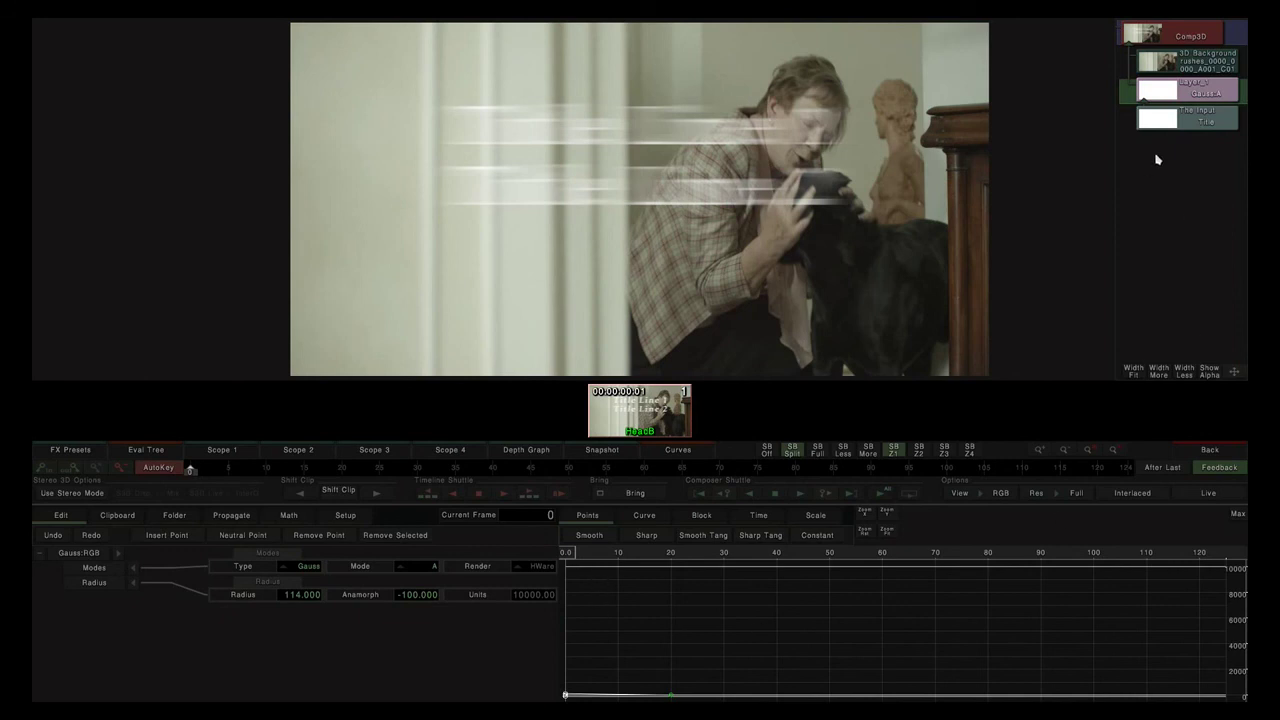
Select the Title layer, enable AutoKey and add a Level keyframe of 100 at frame 20.
left_click(1174, 124)
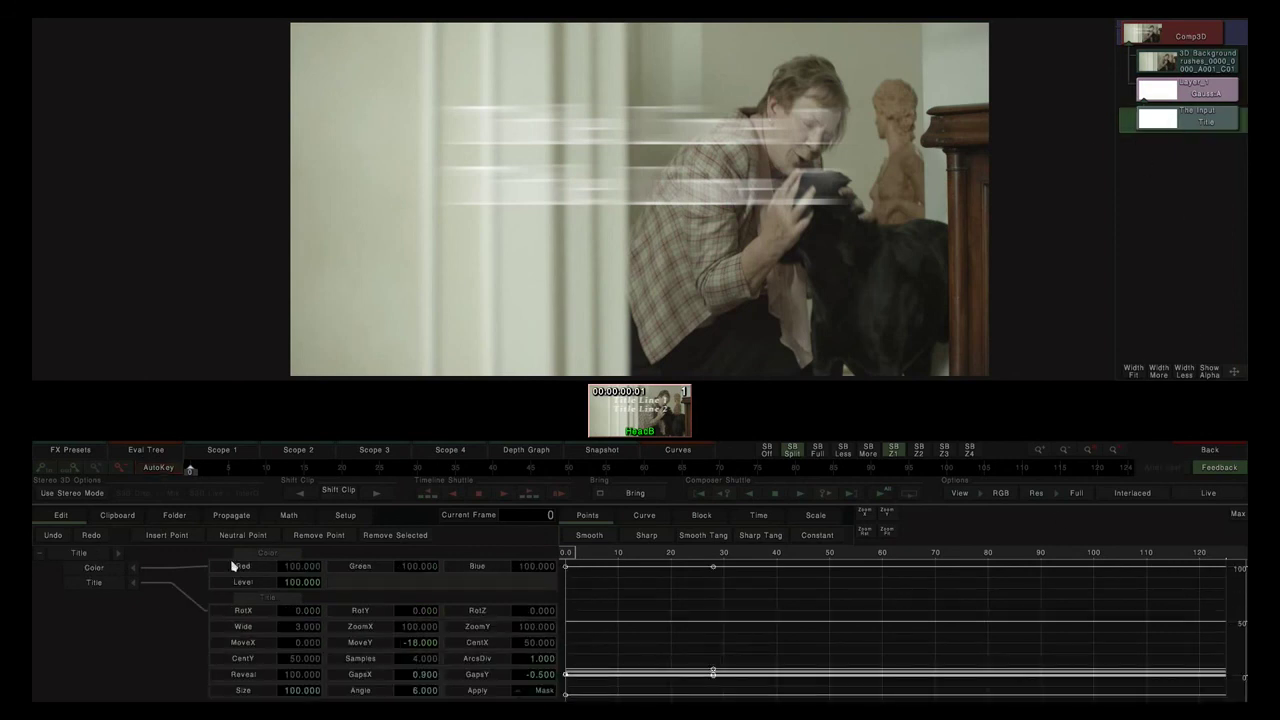
left_click(250, 584)
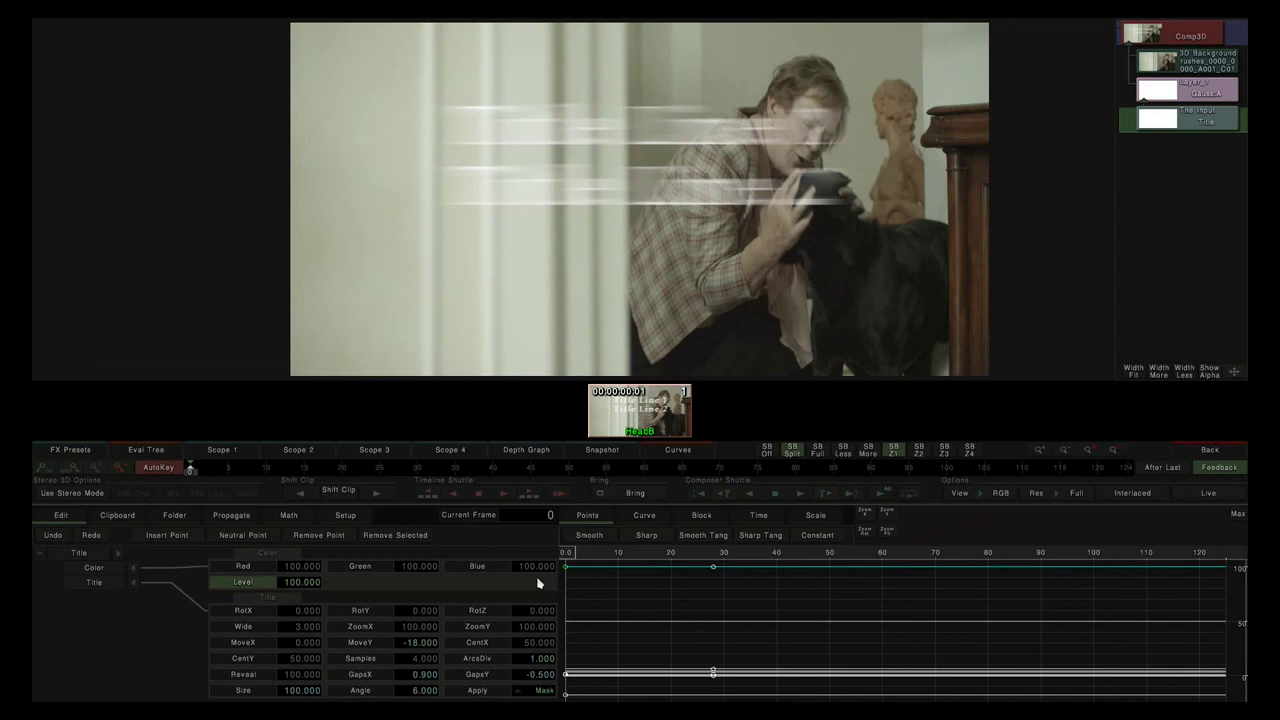
left_click(710, 565)
left_click_drag(687, 566, 671, 566)
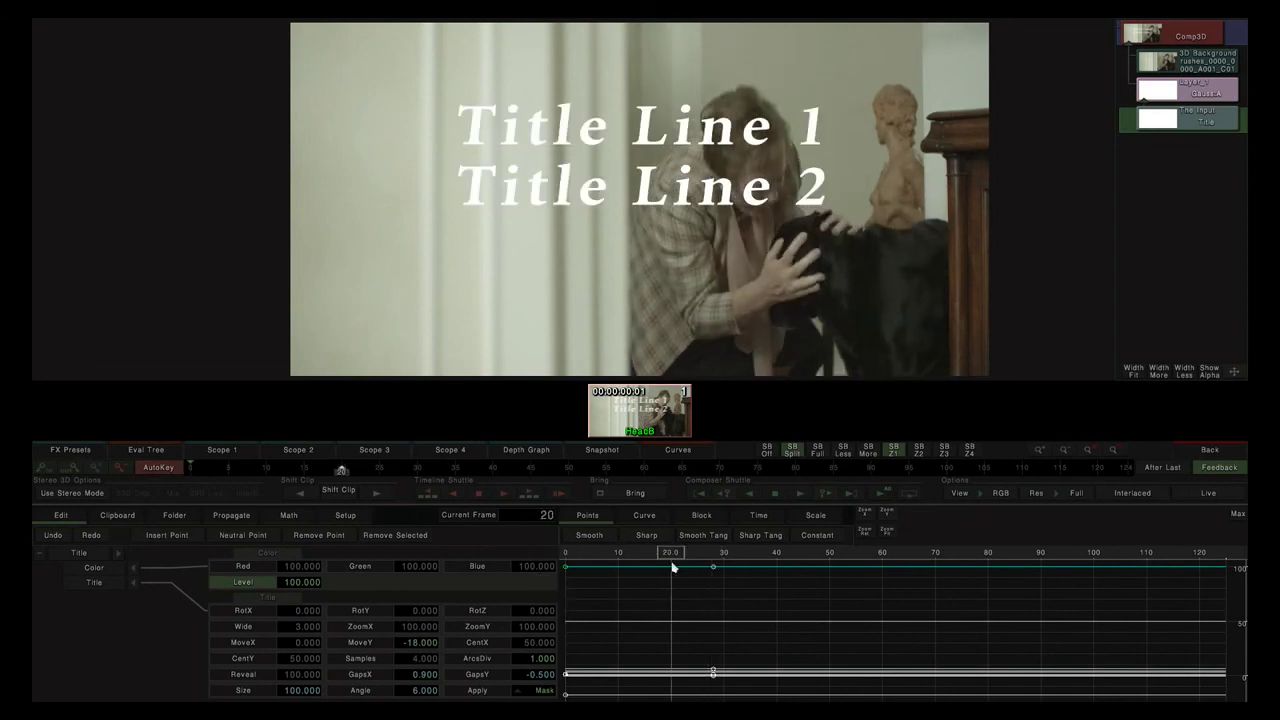
left_click(250, 588)
mouse_move(654, 566)
left_mouse_down()
mouse_move(663, 560)
mouse_move(549, 556)
left_mouse_up()
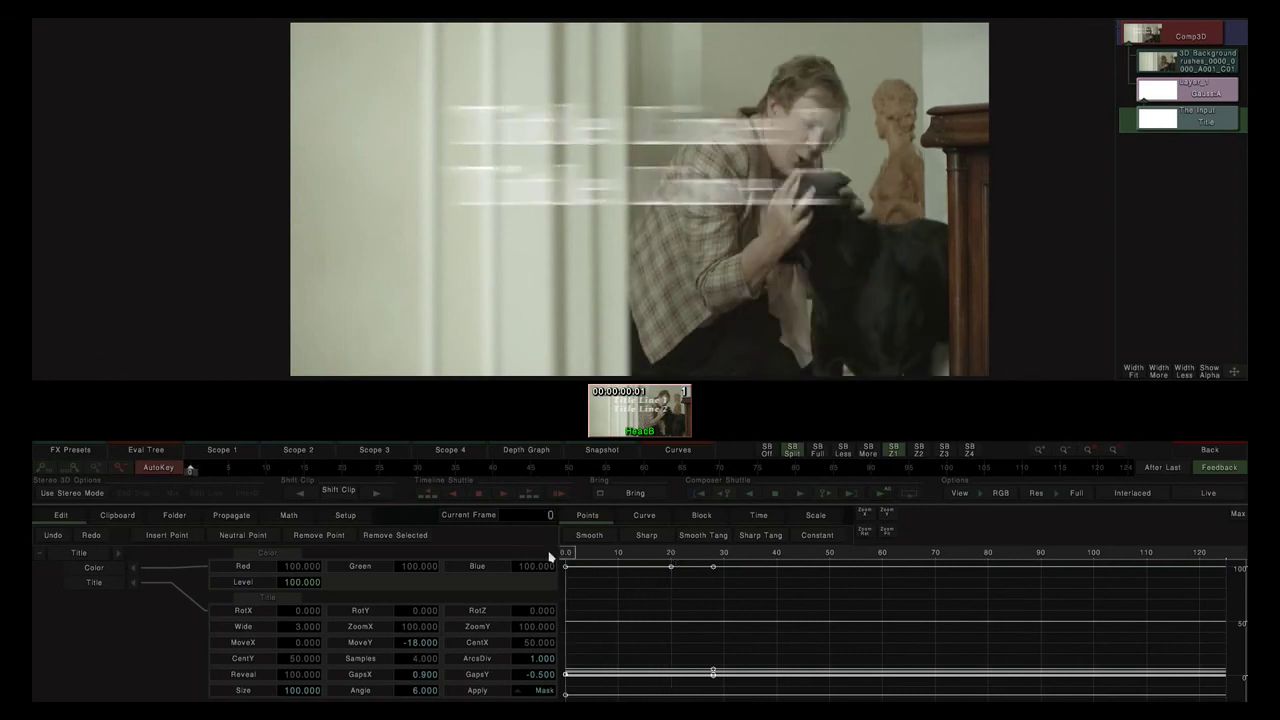
Set the Title's Level to 0 at frame 0 and scrub through the fade-in.
left_click(297, 582)
type("0")
key("Return")
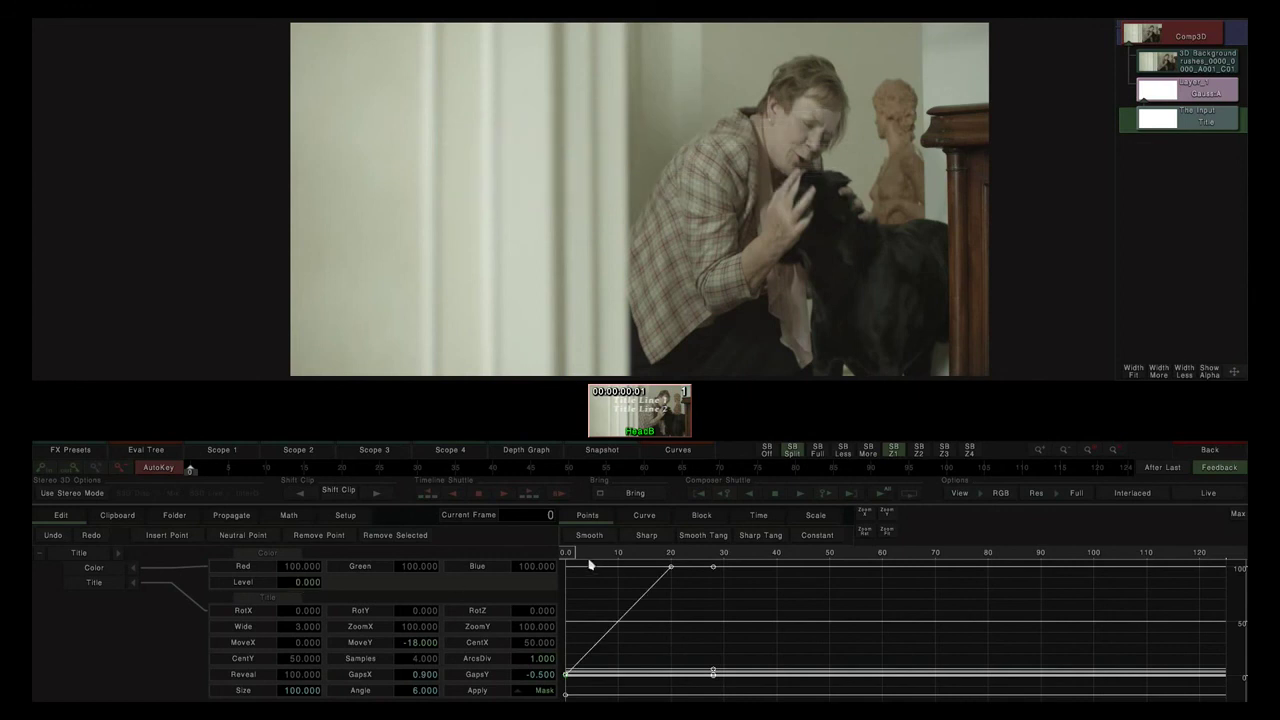
left_click_drag(573, 562, 526, 545)
Return to the timeline and delete the Gauss blur effect above the Title.
left_click(1197, 451)
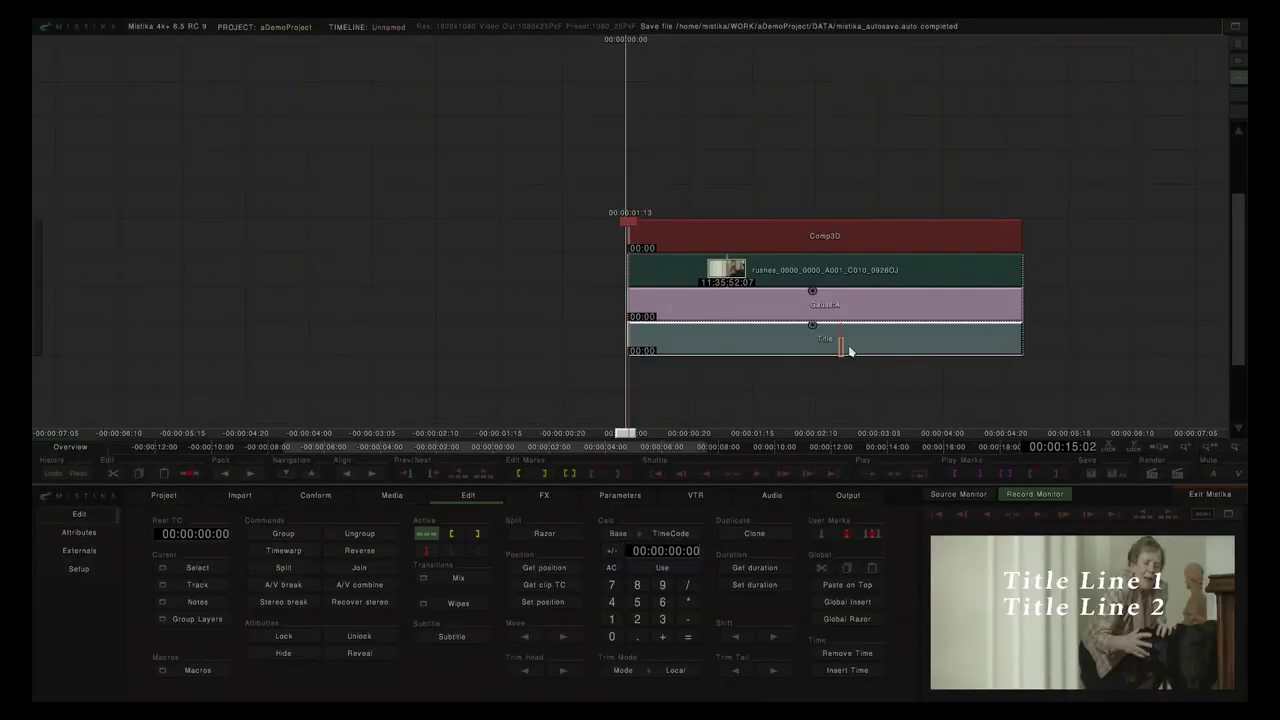
left_click_drag(827, 200, 738, 207)
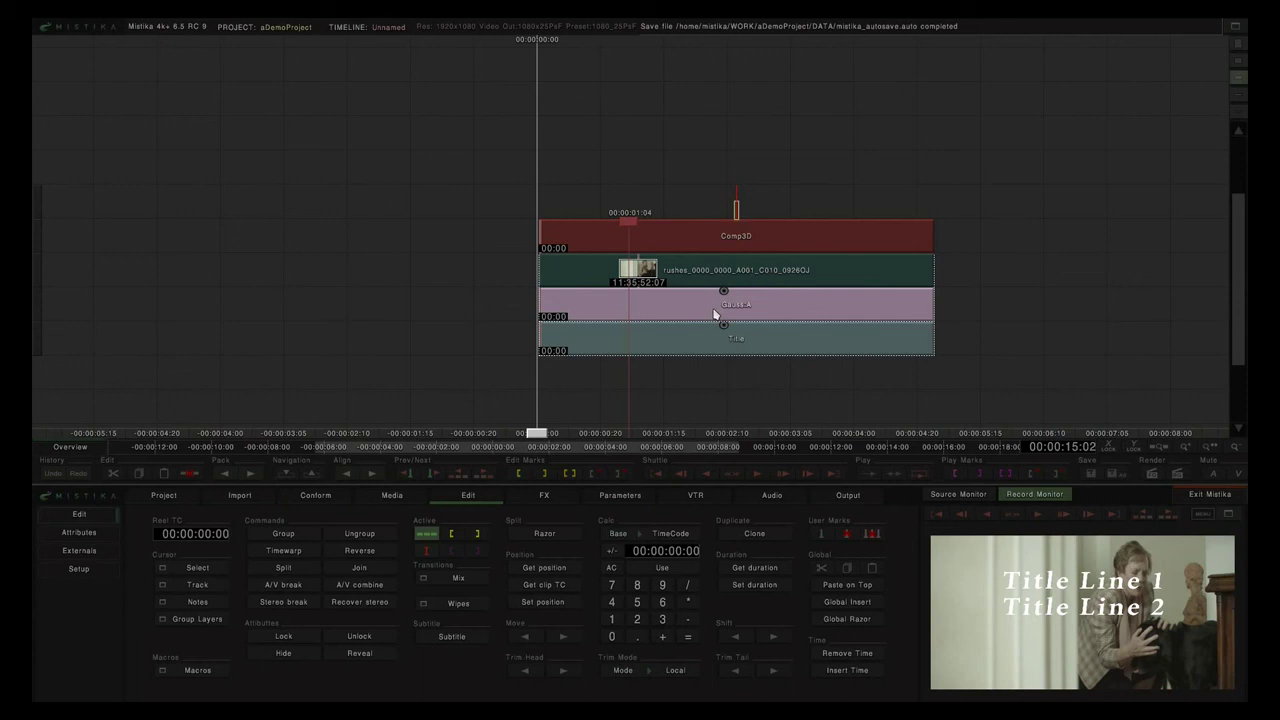
left_click(546, 495)
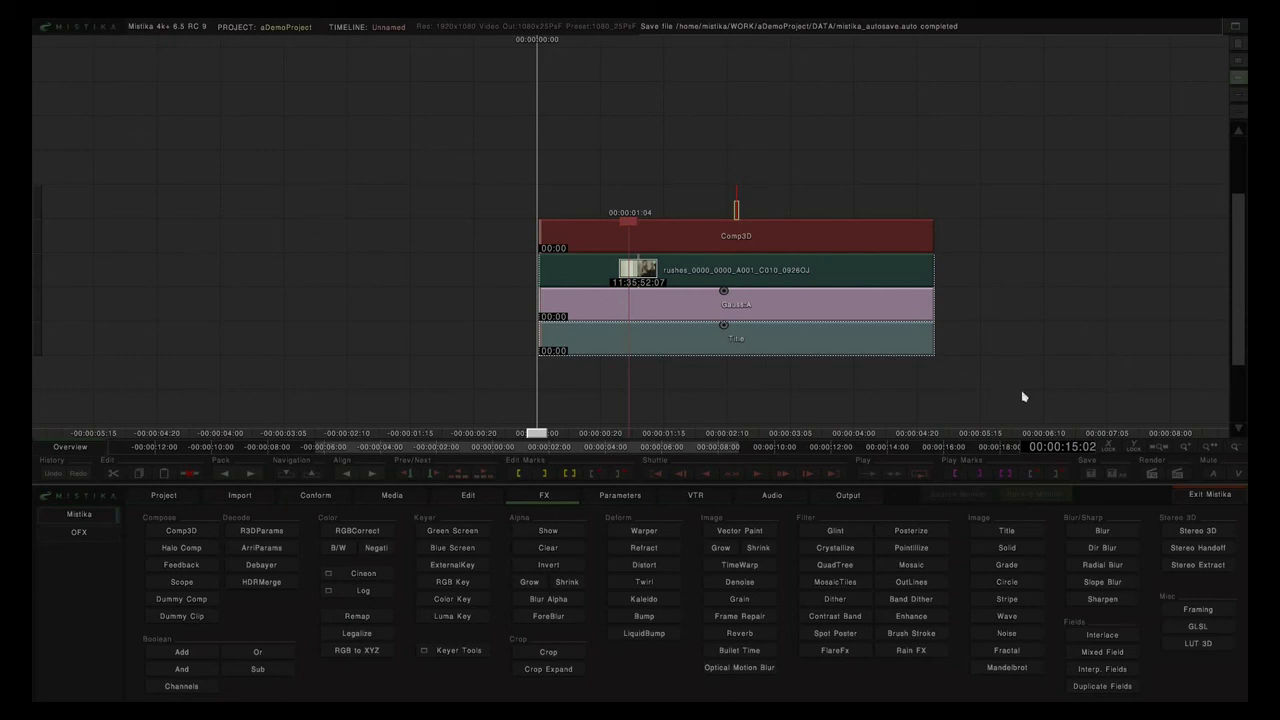
left_click(822, 311)
key("Delete")
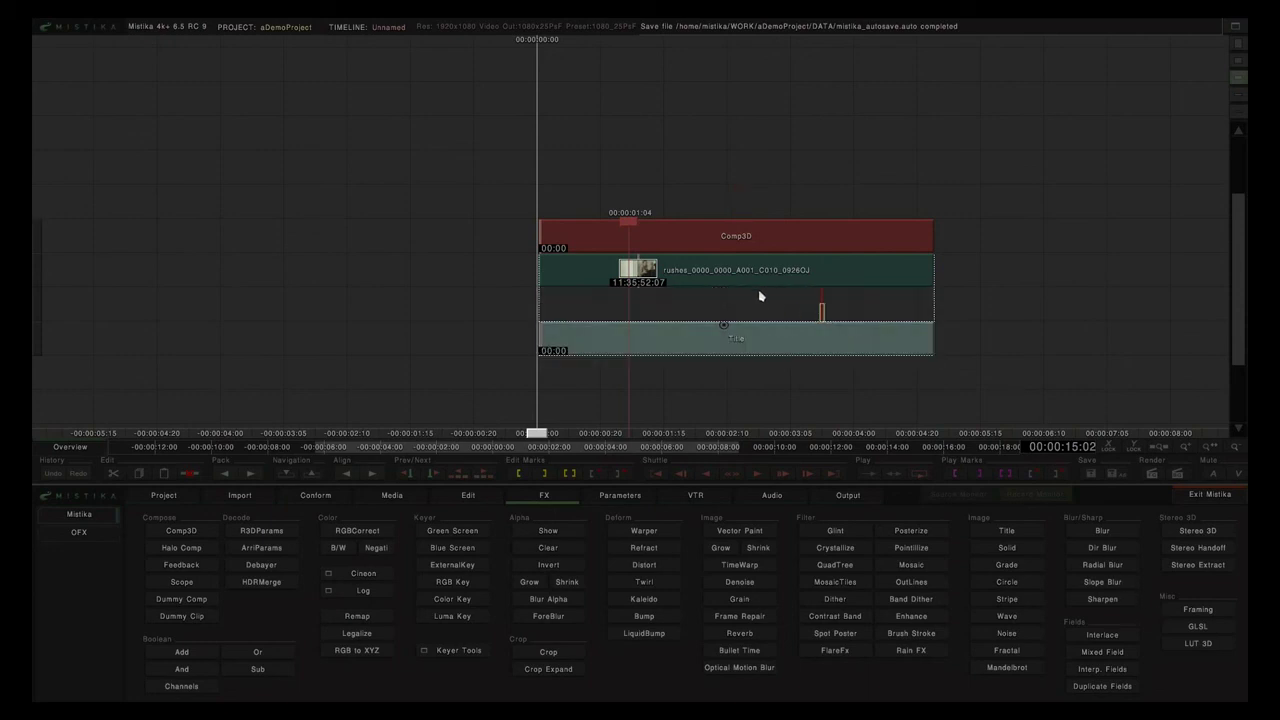
Move the rushes clip down onto the Title and load the C017 clip from rushes_0000 onto the timeline below the stack.
left_click_drag(748, 283, 737, 306)
left_click(606, 405)
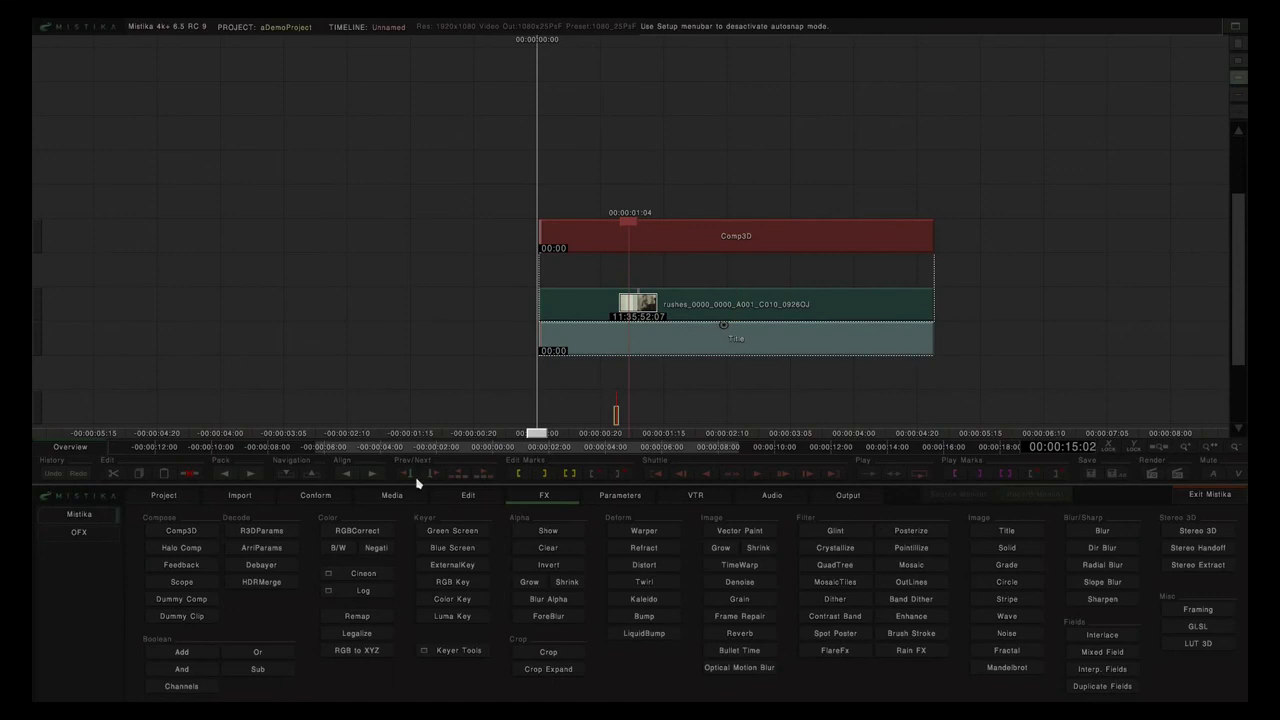
left_click(388, 497)
left_click(123, 642)
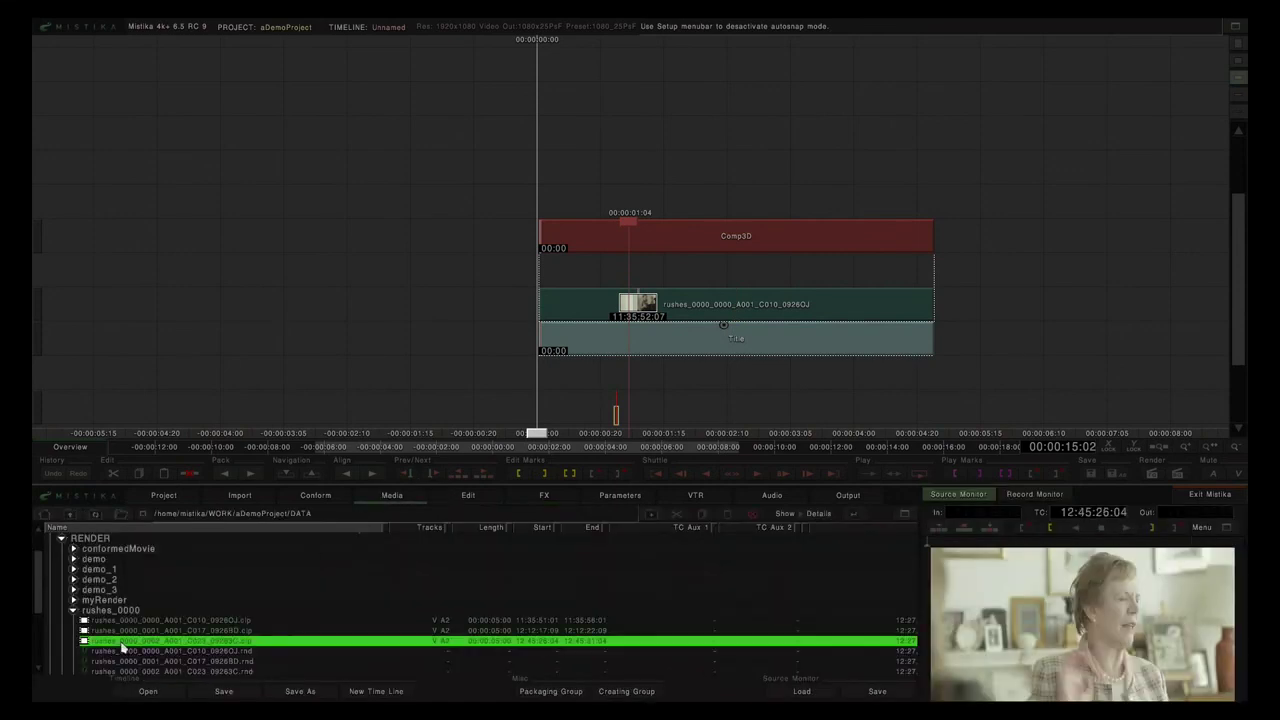
left_click(144, 631)
double_click(145, 631)
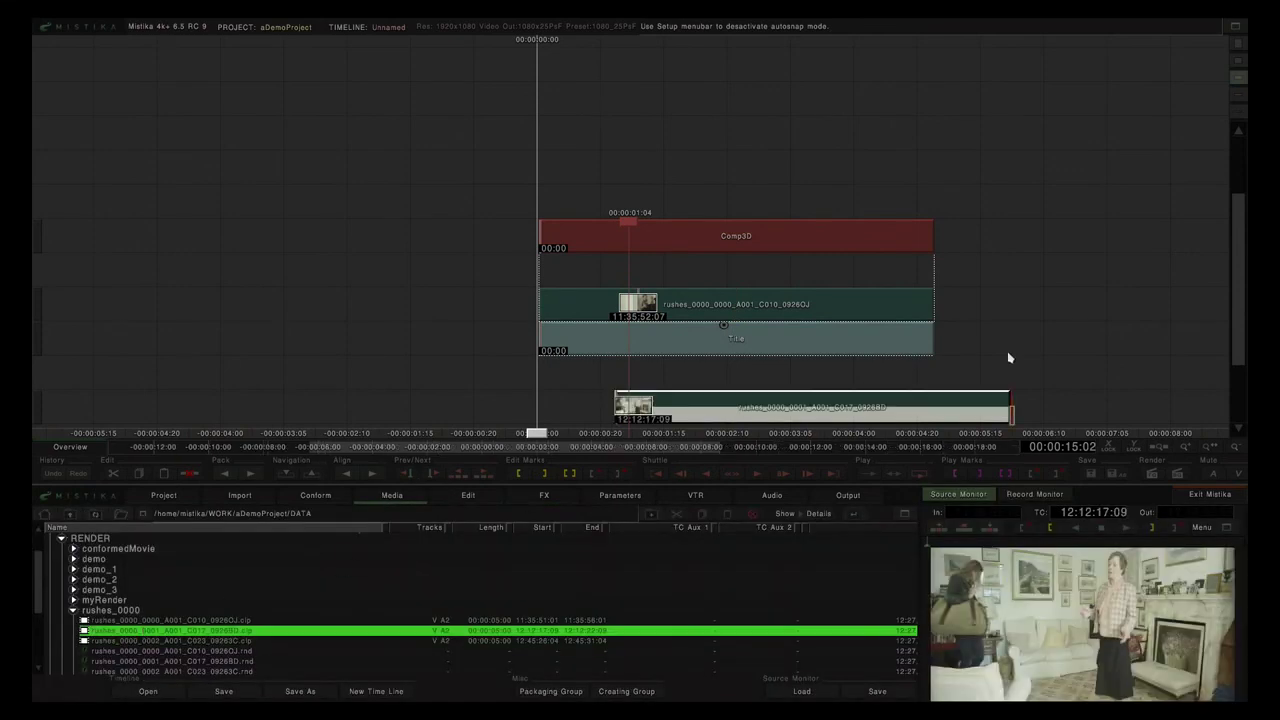
Place the C017 clip directly beneath the Title, aligned with the start of the stack.
left_click_drag(1009, 357, 1010, 308)
left_click(958, 360)
left_click(906, 360)
left_click(1106, 300)
left_click_drag(772, 261, 767, 395)
key("alt+Left")
left_click(1100, 261)
left_click(812, 302)
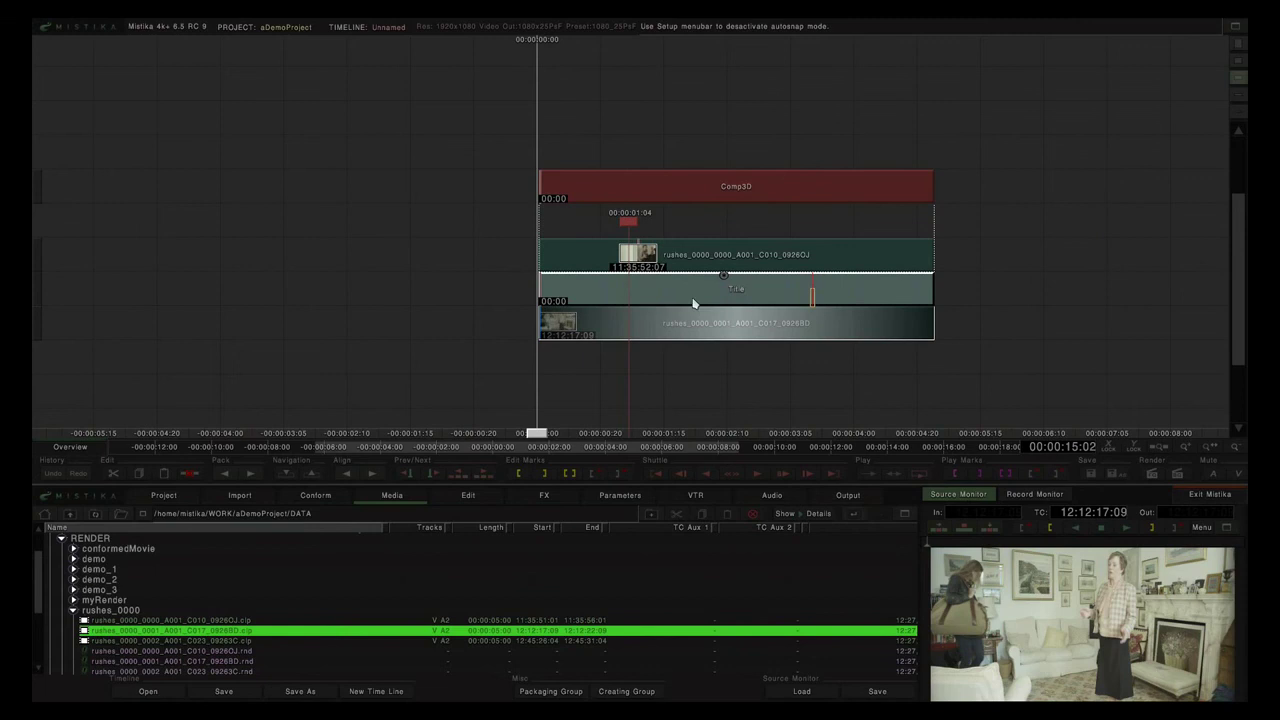
mouse_move(672, 298)
left_mouse_down()
mouse_move(591, 297)
mouse_move(674, 297)
left_mouse_up()
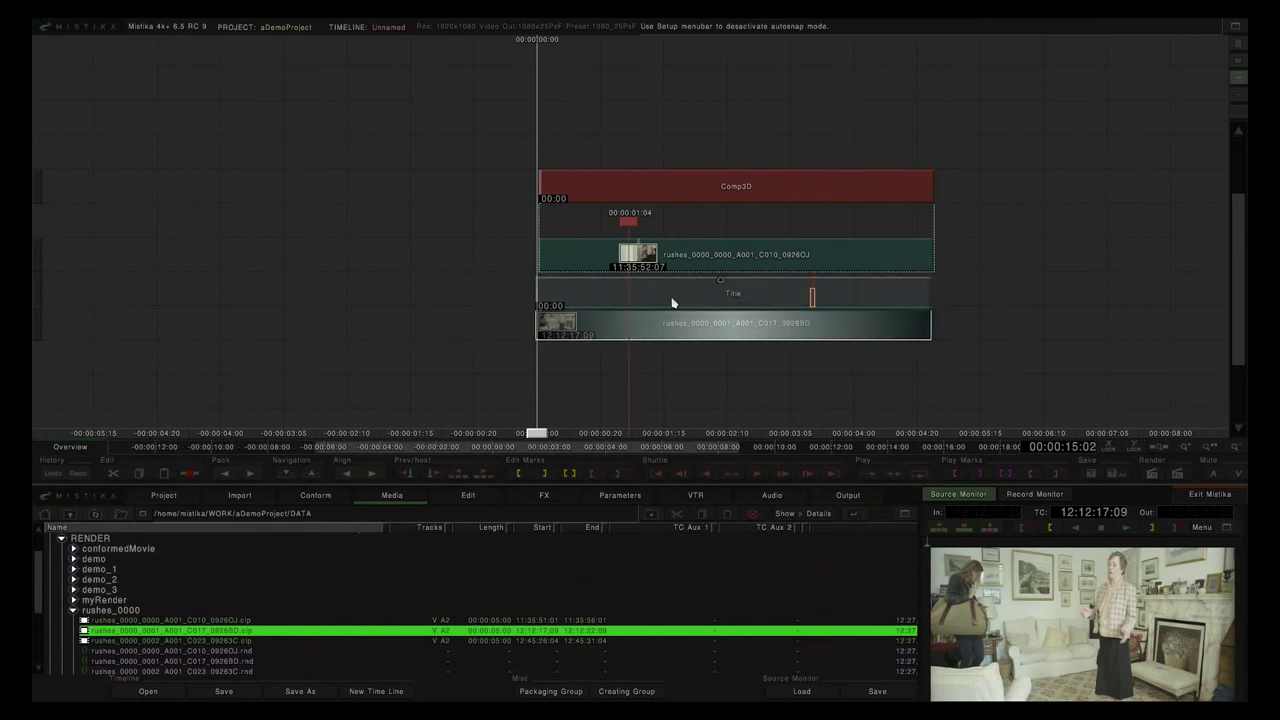
Open the Title effect, switch the view from RGB to Alpha to inspect its mask, and return to the timeline.
double_click(770, 302)
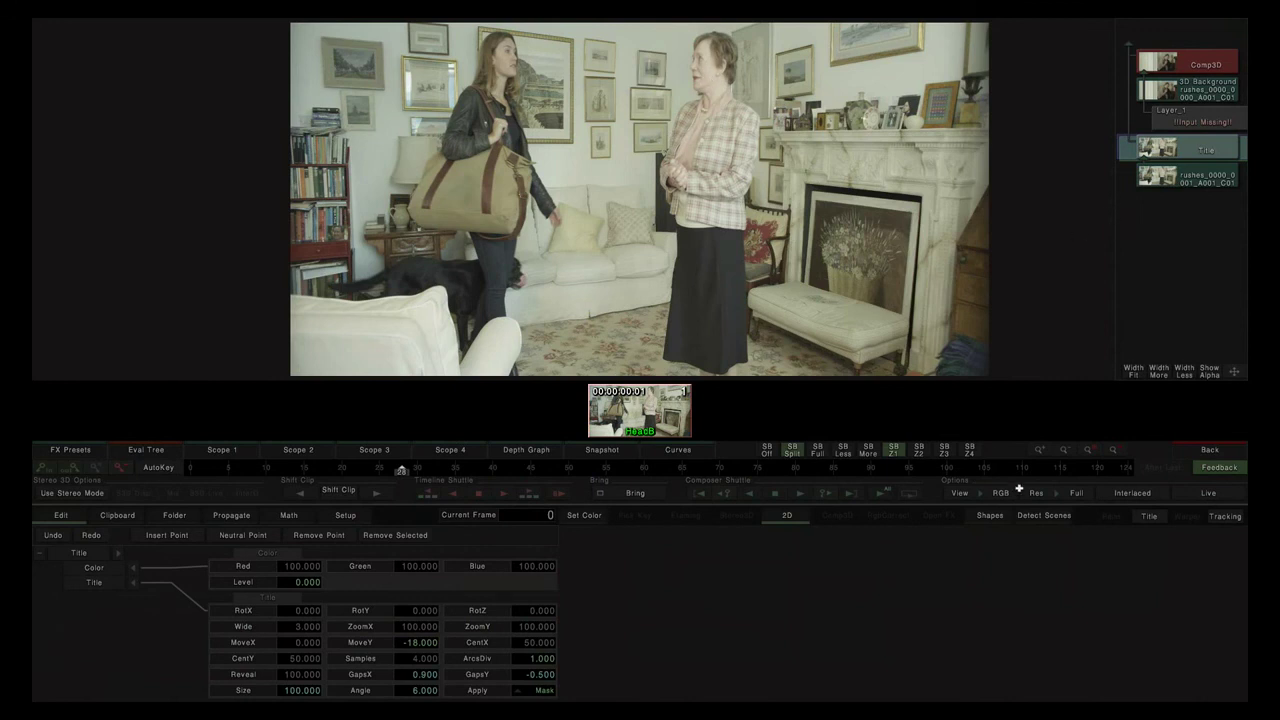
left_click(989, 494)
left_click(983, 457)
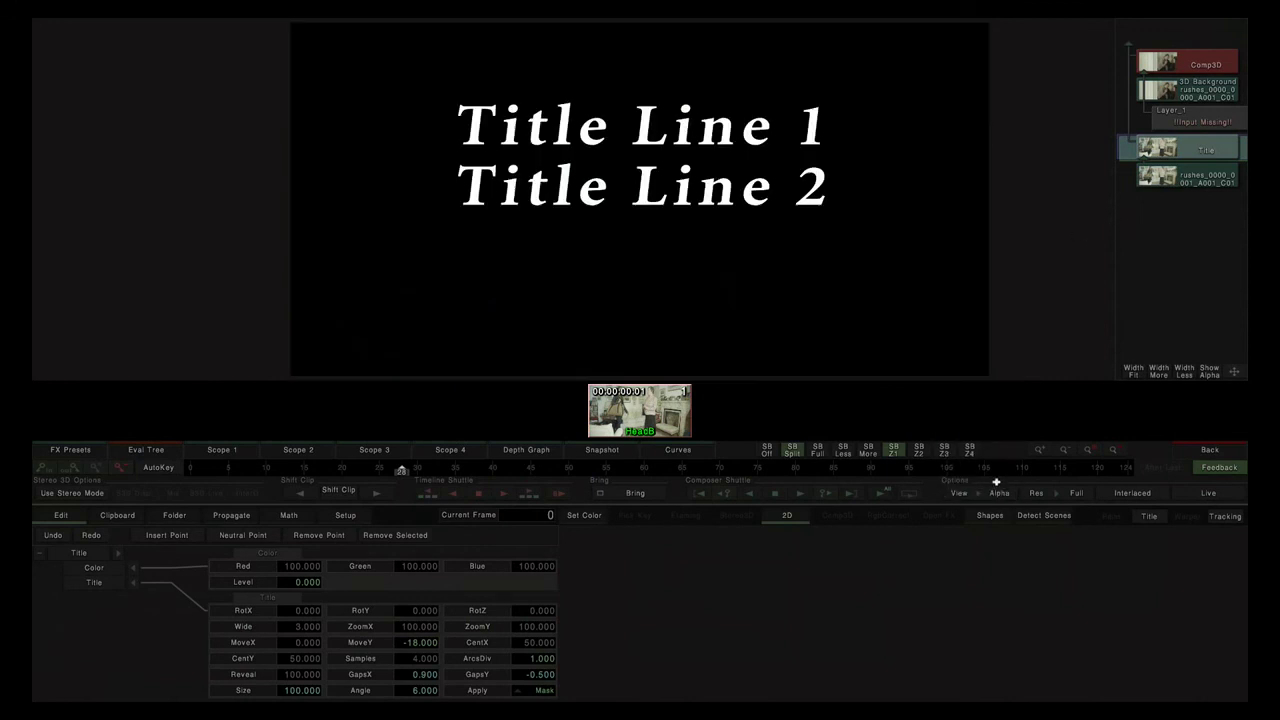
left_click(999, 493)
left_click(980, 392)
left_click(1180, 452)
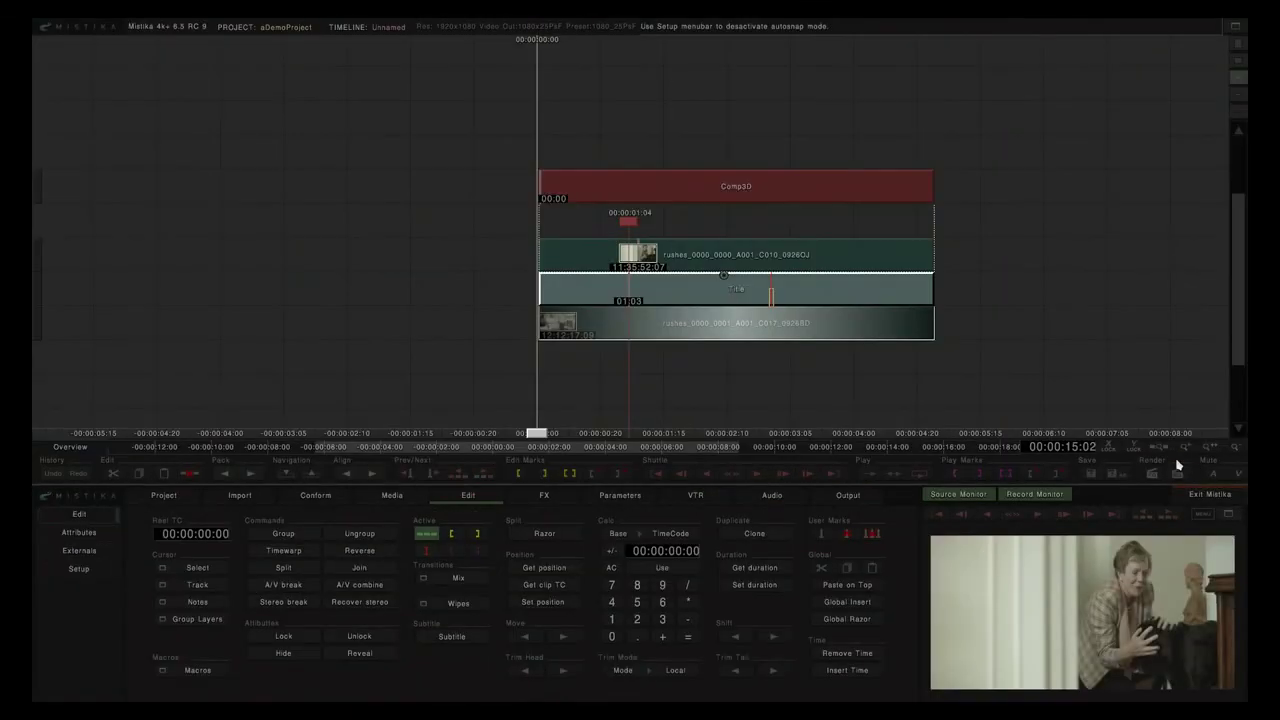
Move the Comp3D effect down directly onto the stack and open it to check the title filled with the C017 clip.
left_click(780, 228)
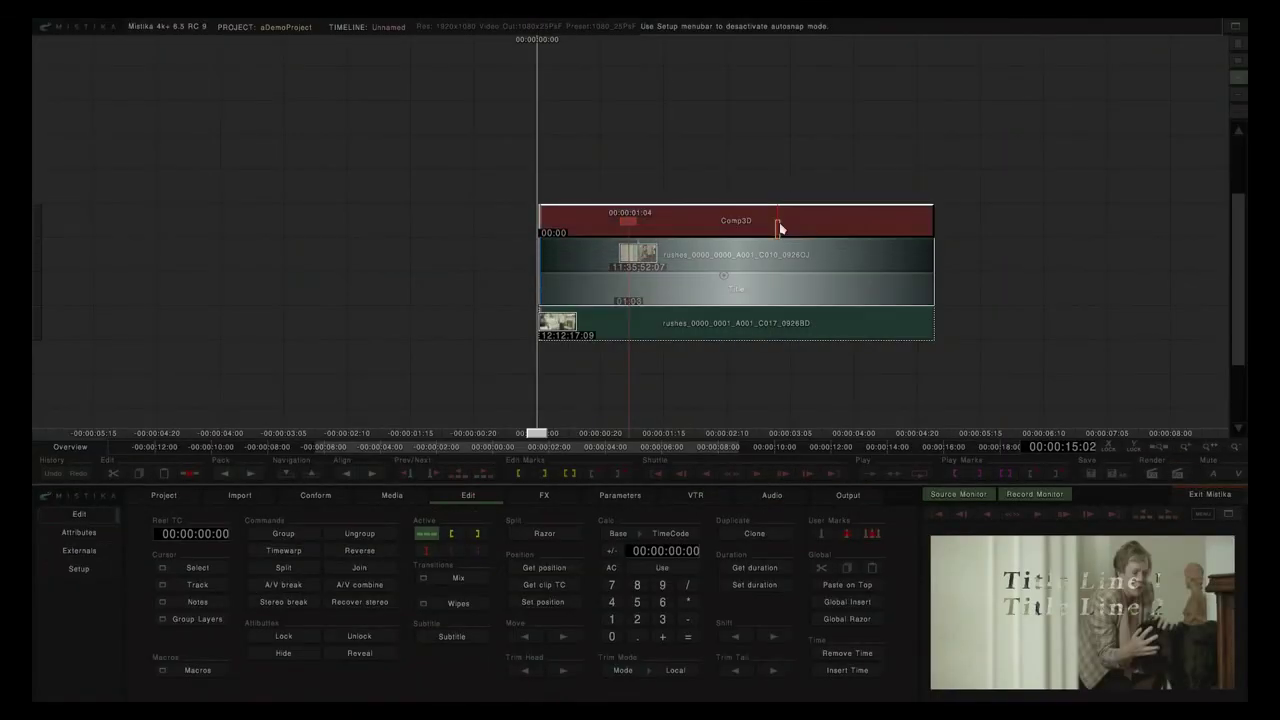
double_click(780, 228)
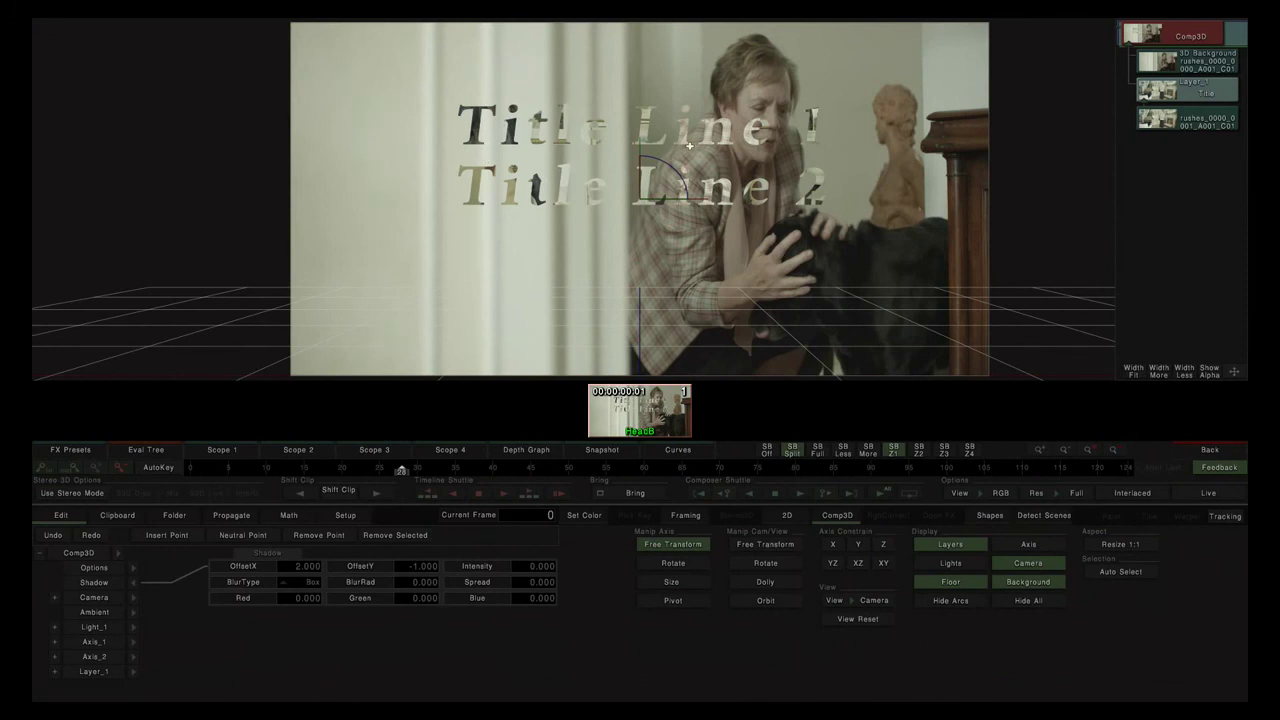
left_click(1209, 451)
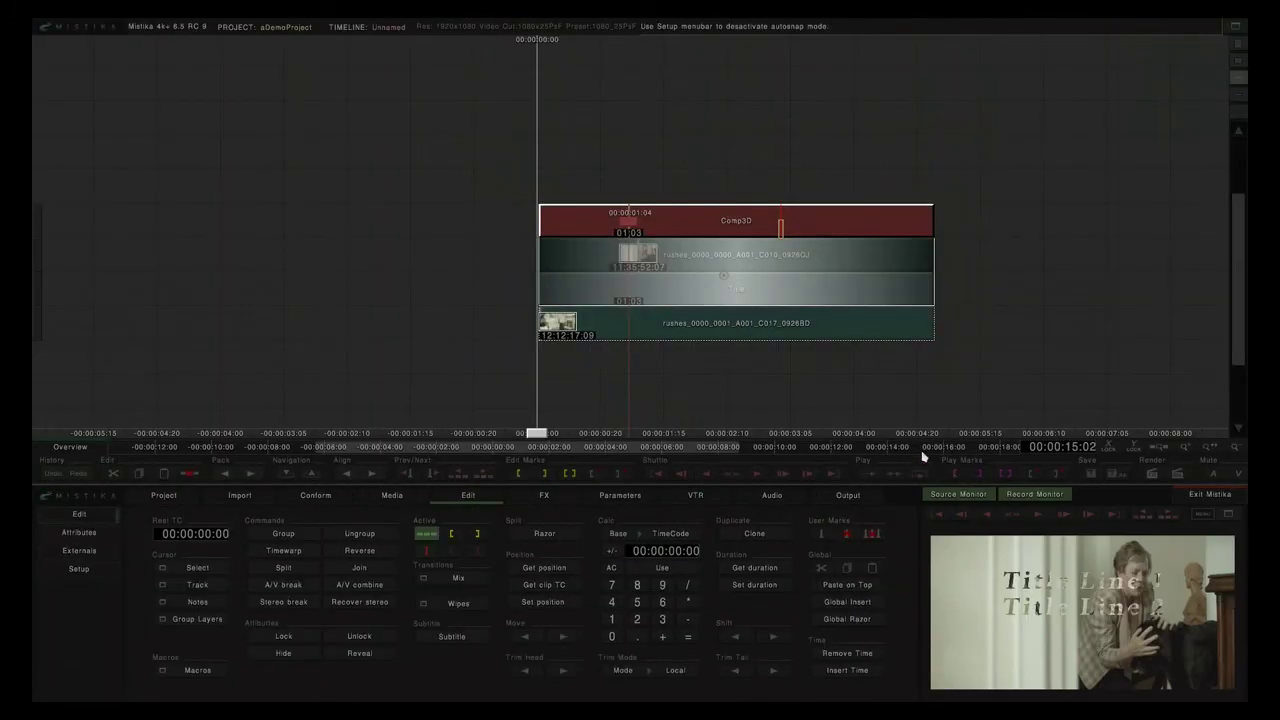
Shift the Title and the C017 clip down one track to leave a free track above the Title.
left_click_drag(738, 312, 740, 308)
left_click_drag(843, 303, 838, 326)
left_click(1030, 325)
left_click(867, 326)
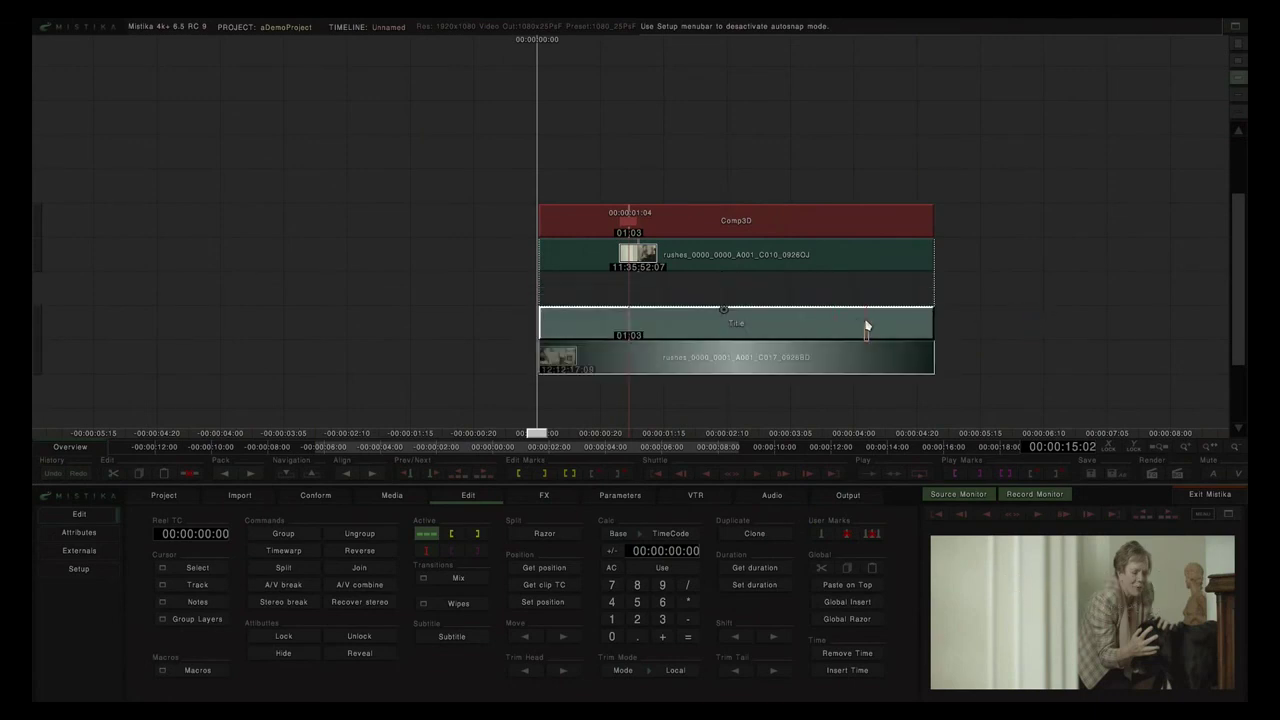
Add a Bump effect above the Title and set its displacement map Blur to 0.2 and Amplitude to 190.
left_click(545, 497)
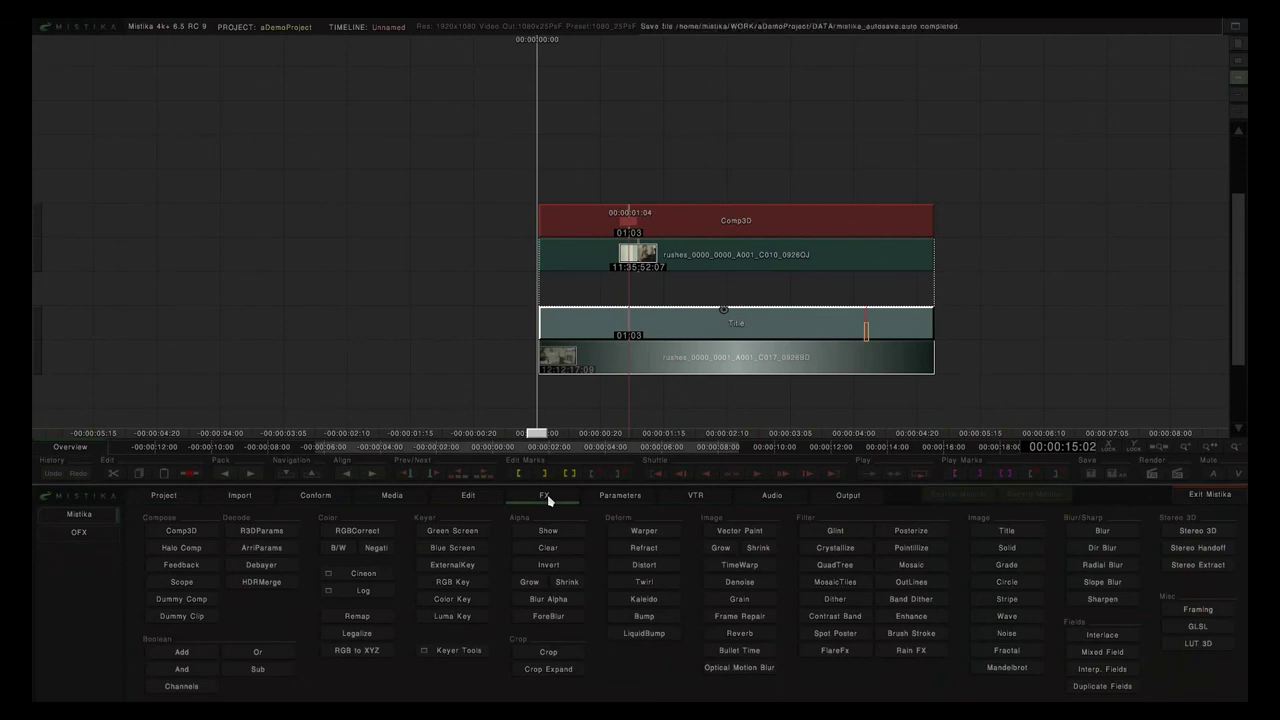
left_click(641, 603)
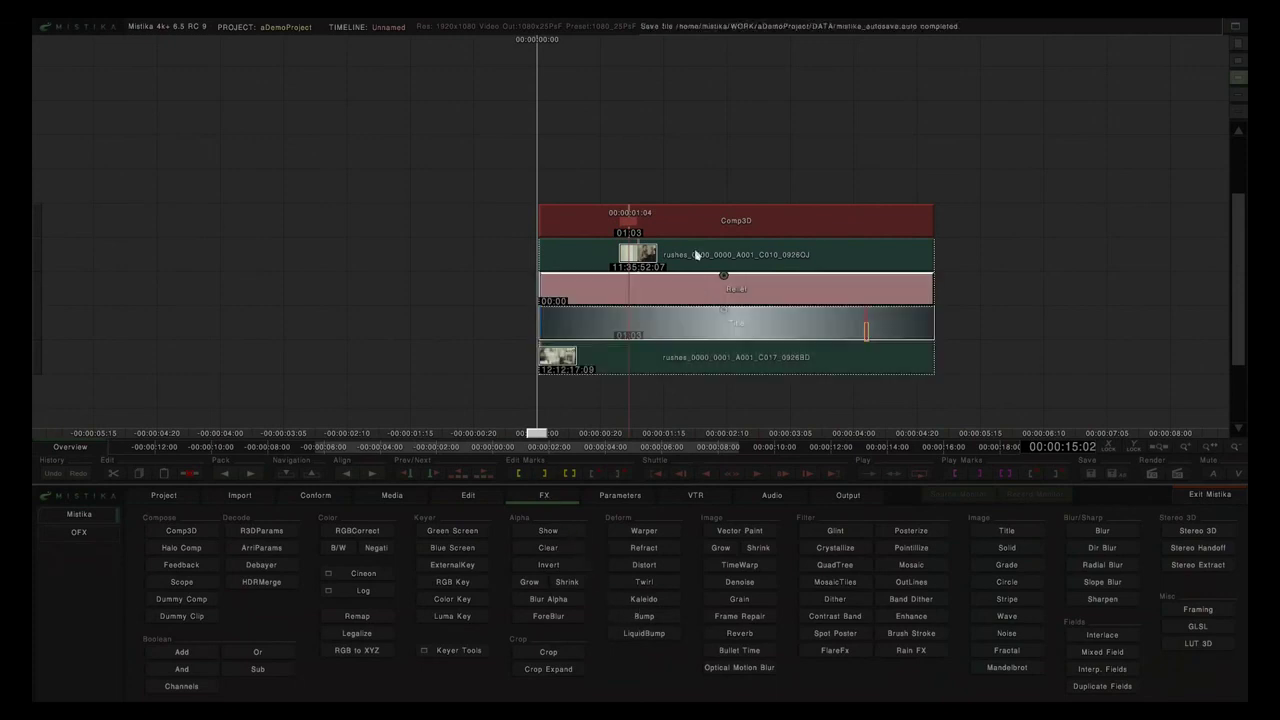
double_click(702, 218)
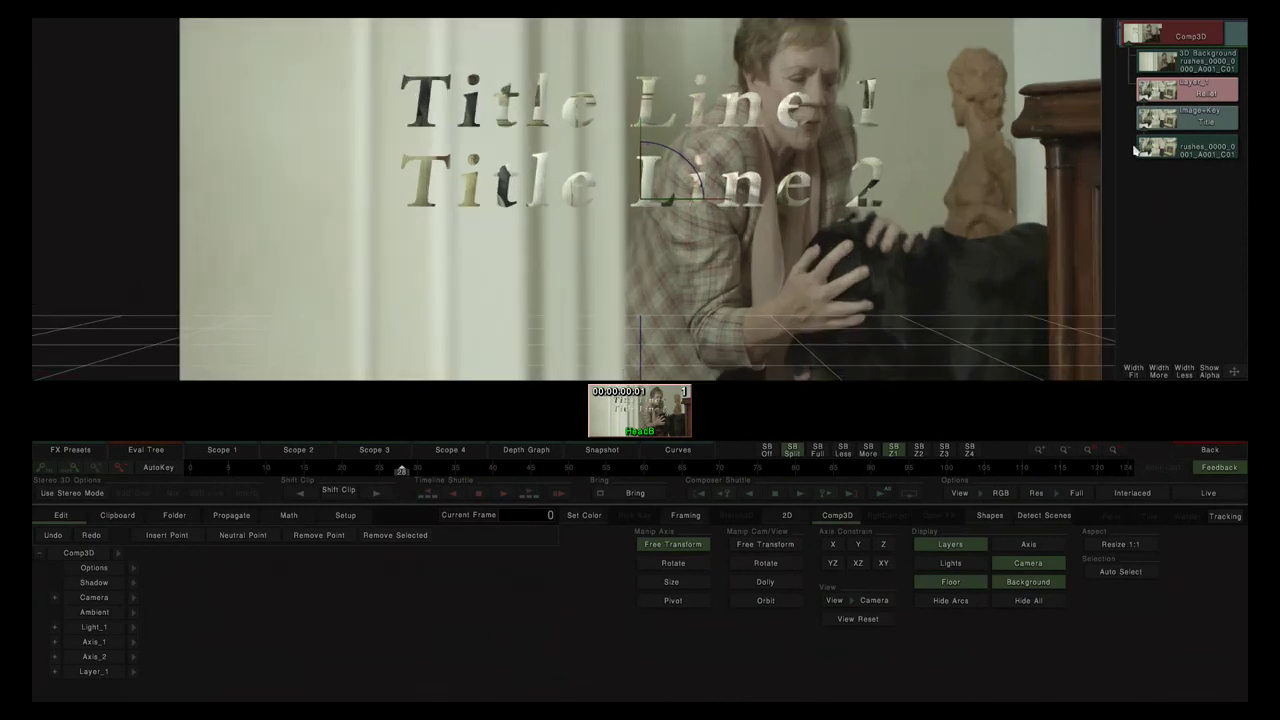
left_click(1196, 100)
left_click(133, 567)
left_click(297, 566)
left_click_drag(228, 574, 529, 583)
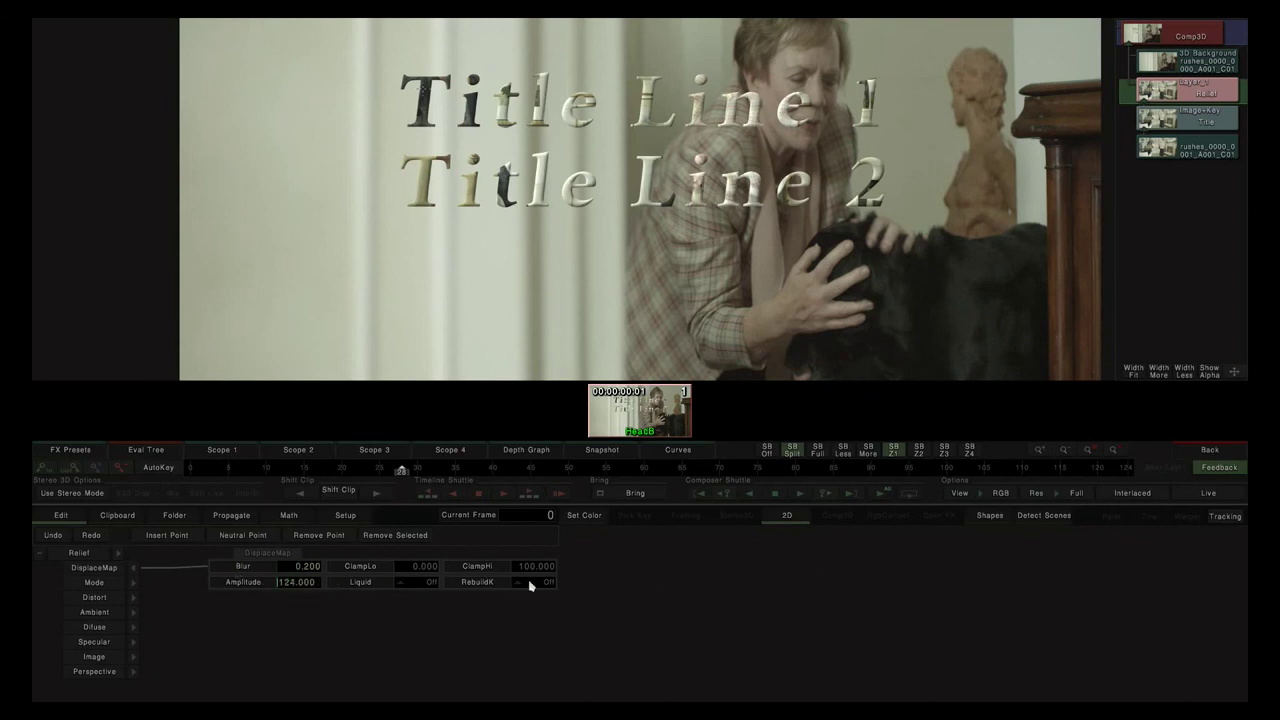
left_click_drag(903, 580, 835, 569)
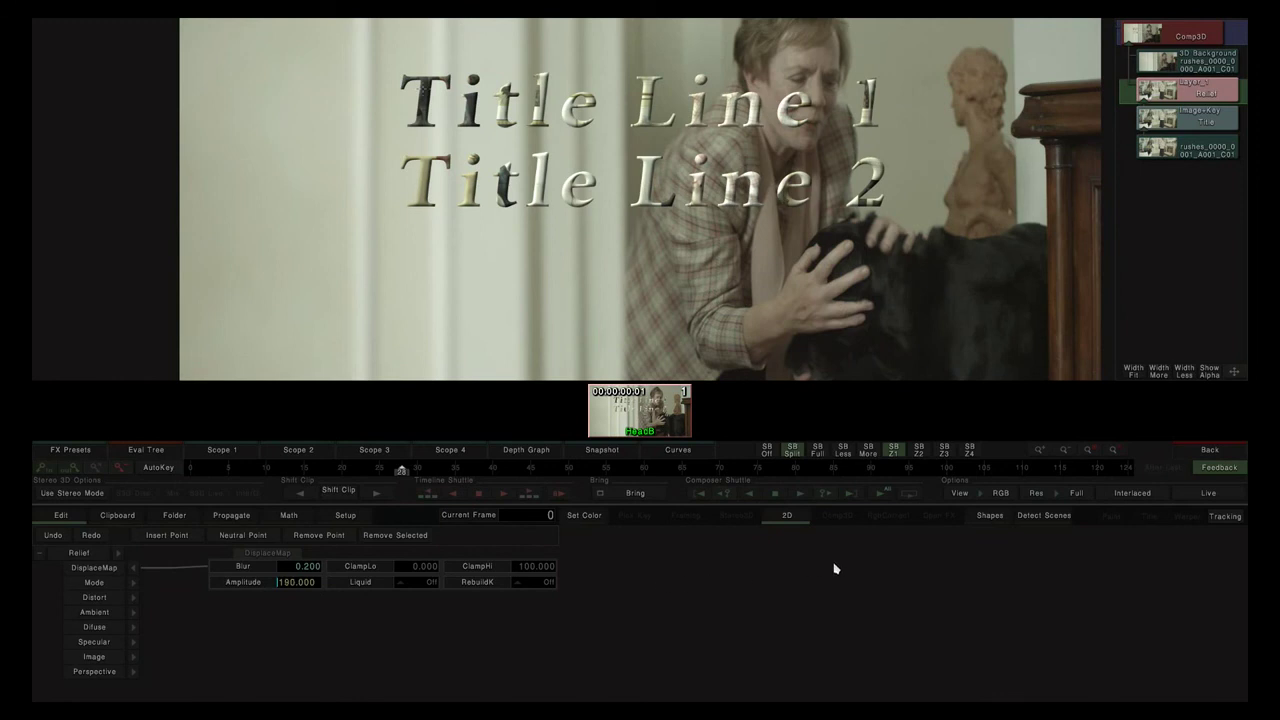
Replace the Bump effect above the Title with a LiquidBump effect.
left_click(1220, 454)
key("Delete")
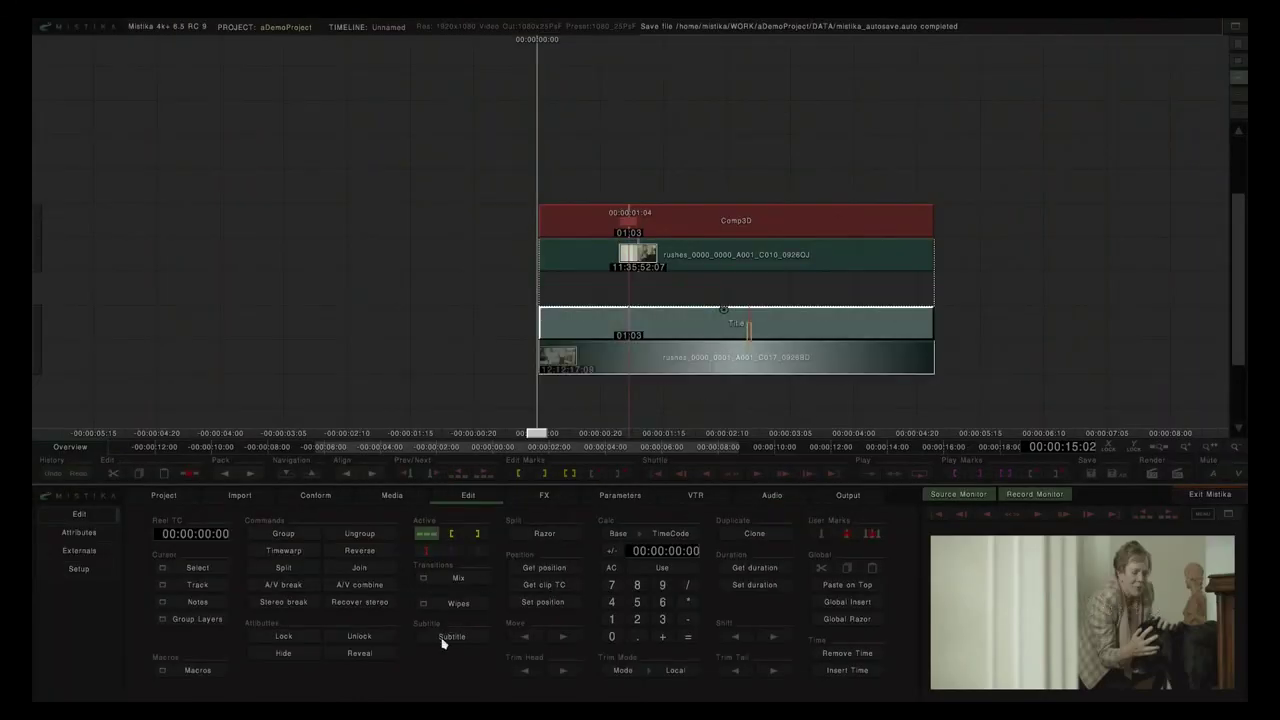
left_click(533, 500)
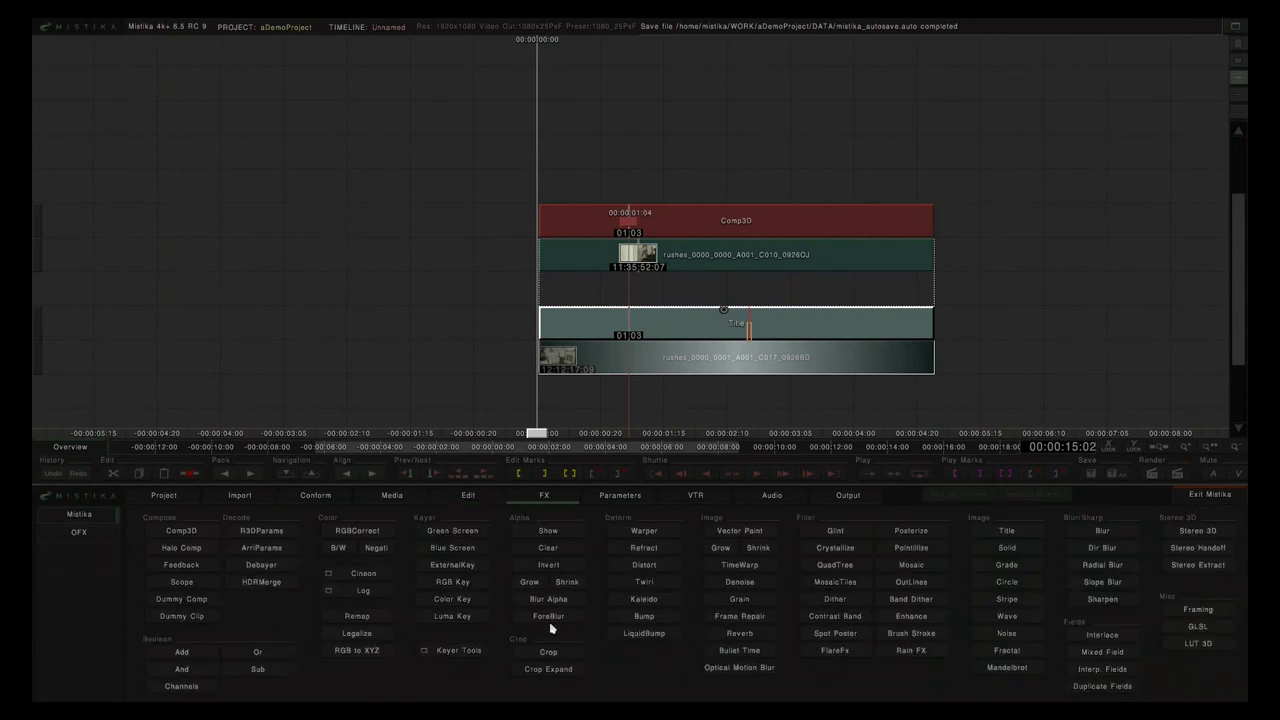
left_click(630, 632)
Open the Comp3D, select the Relief layer and set its displacement map Blur to 0.2.
double_click(714, 228)
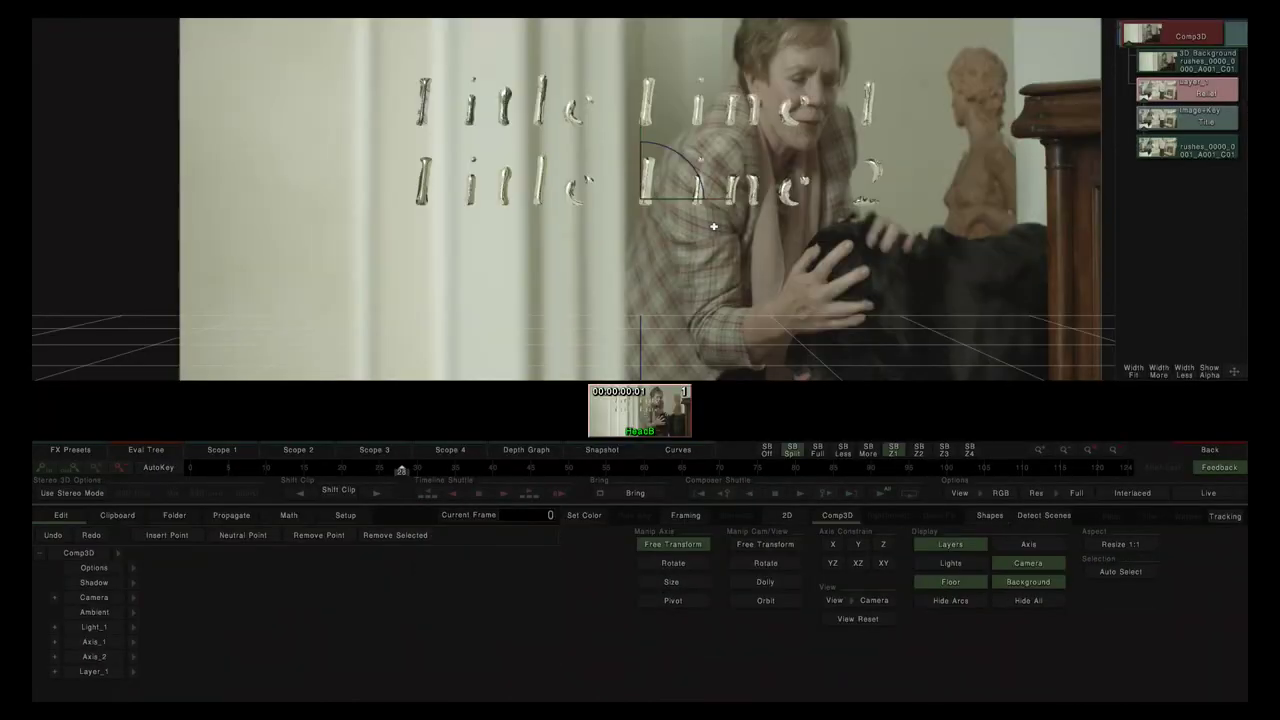
left_click(1150, 100)
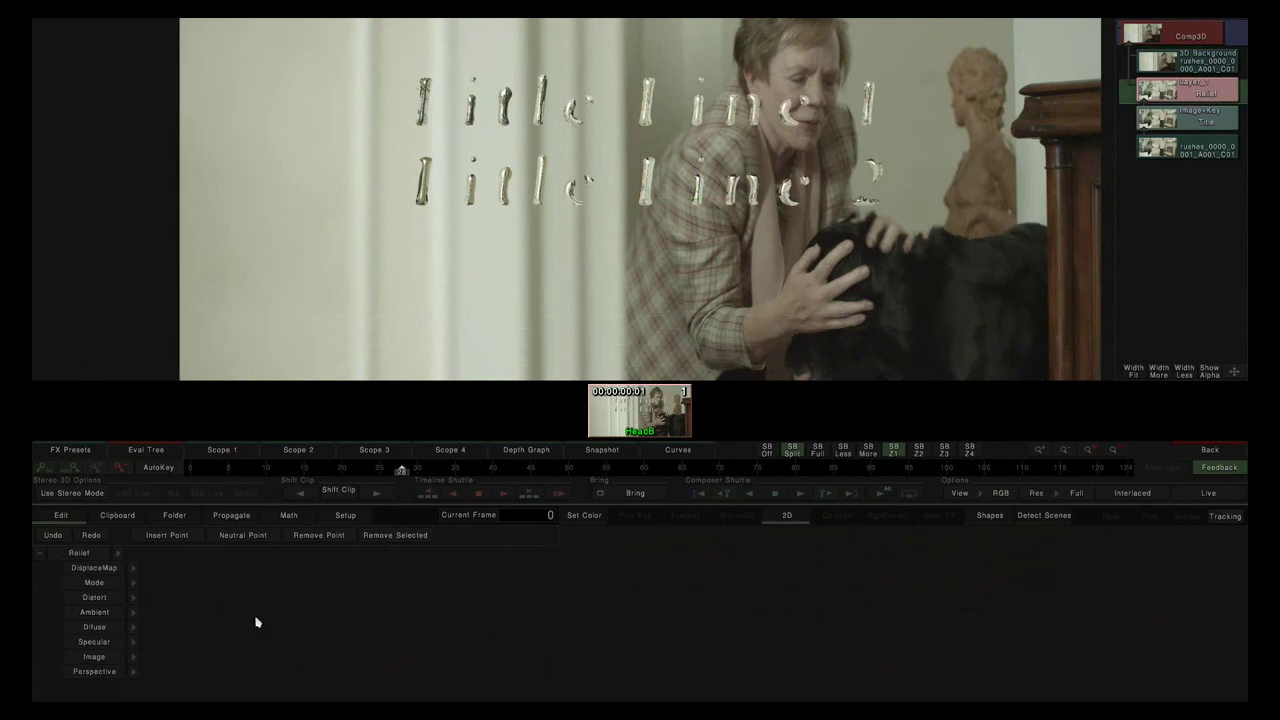
left_click(135, 570)
mouse_move(296, 566)
left_mouse_down()
mouse_move(262, 569)
mouse_move(277, 568)
left_mouse_up()
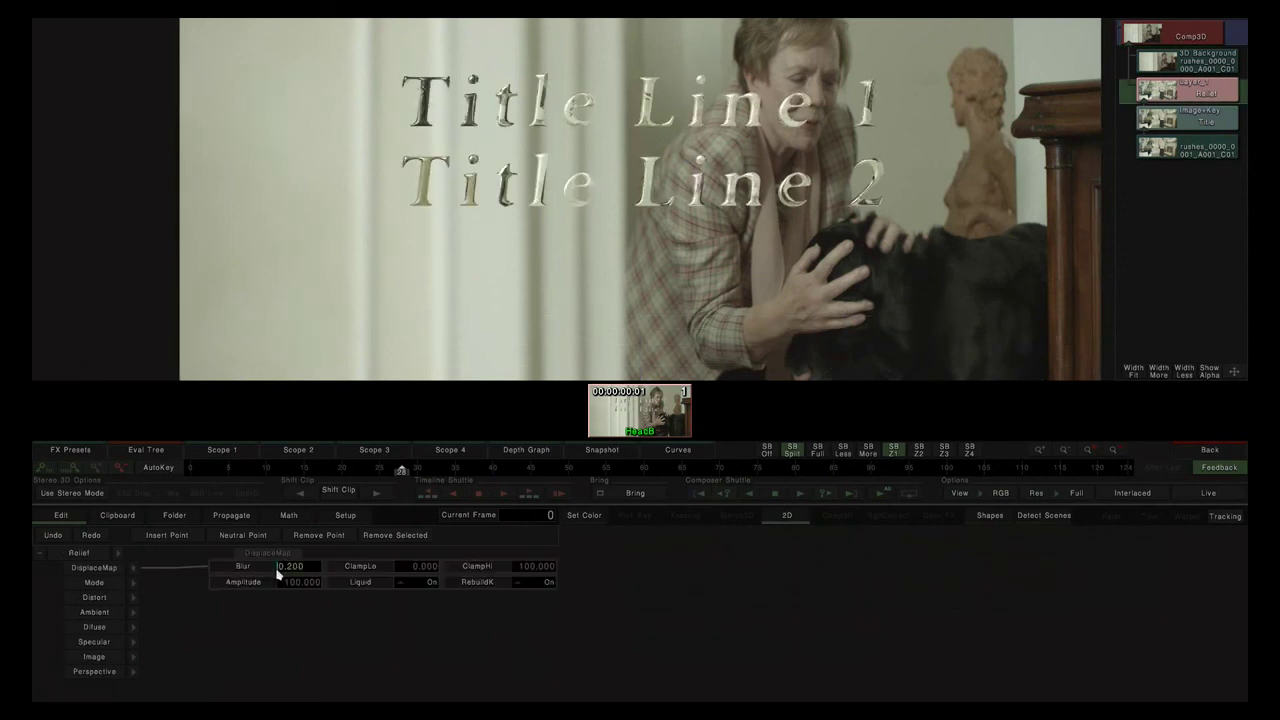
Set the Relief's Distort Antialias to x24, return to the timeline and select the Title.
left_click(134, 599)
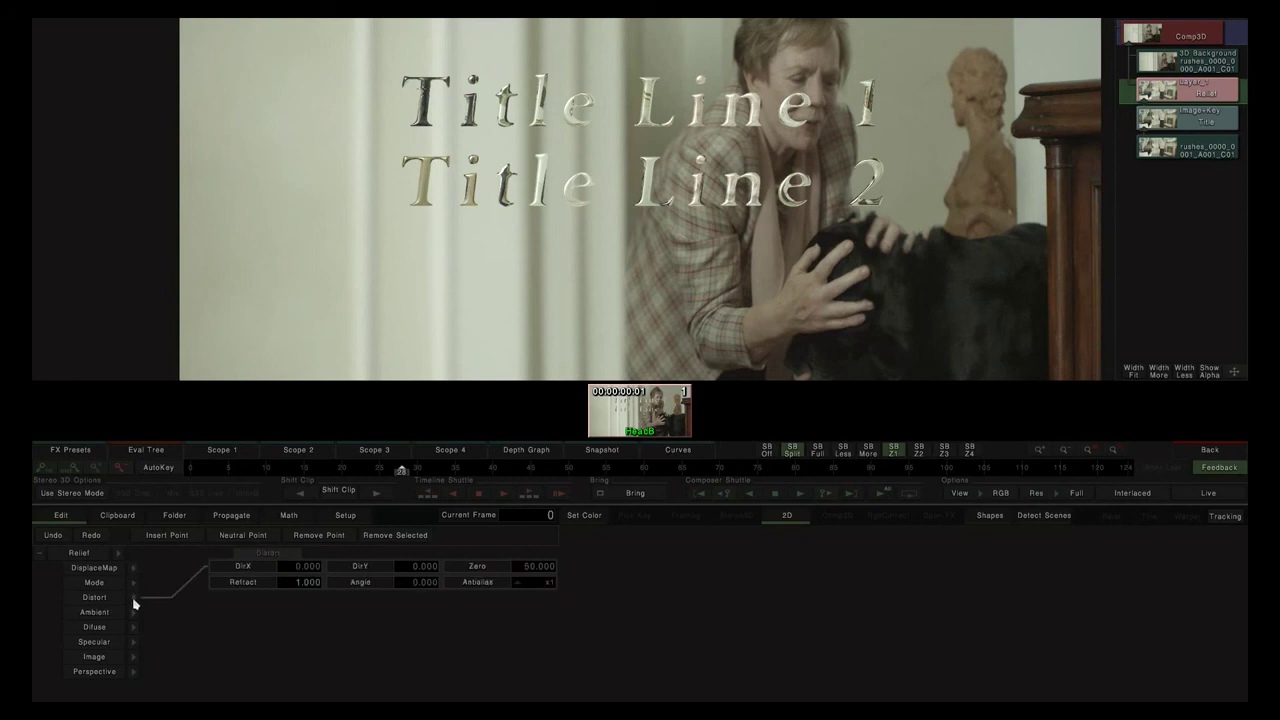
left_click(538, 585)
left_click(535, 553)
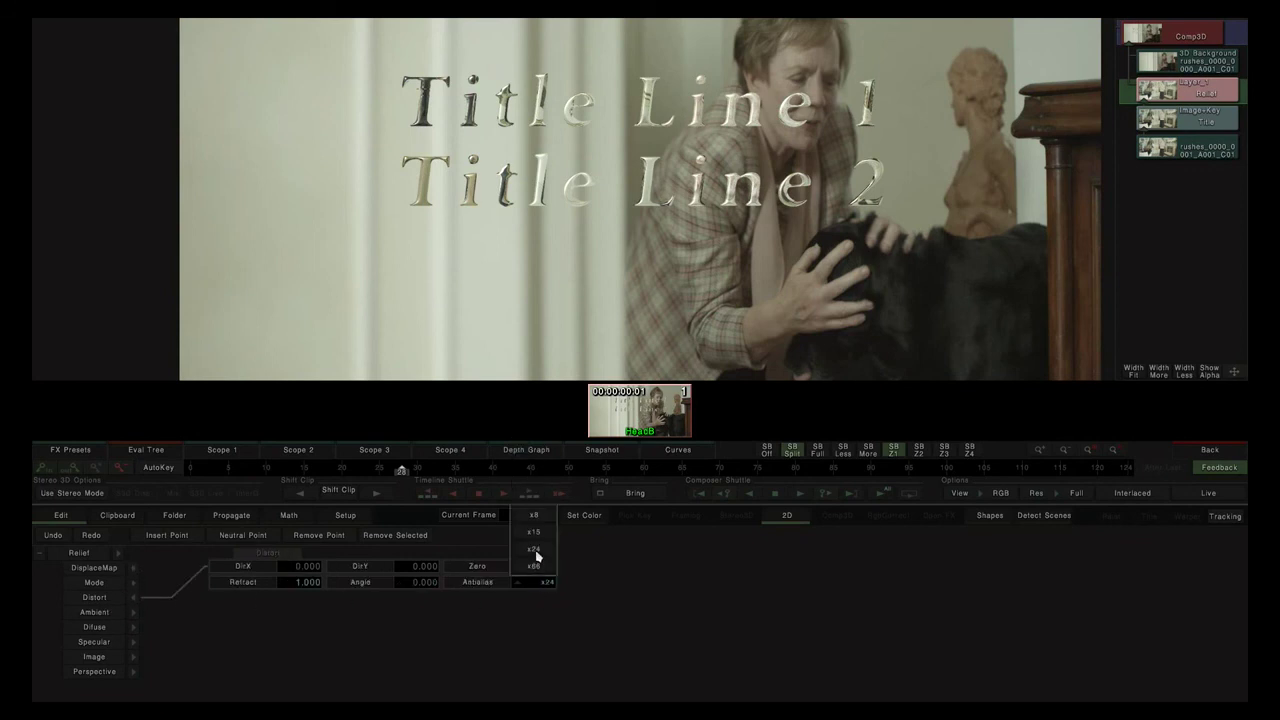
left_click(1207, 452)
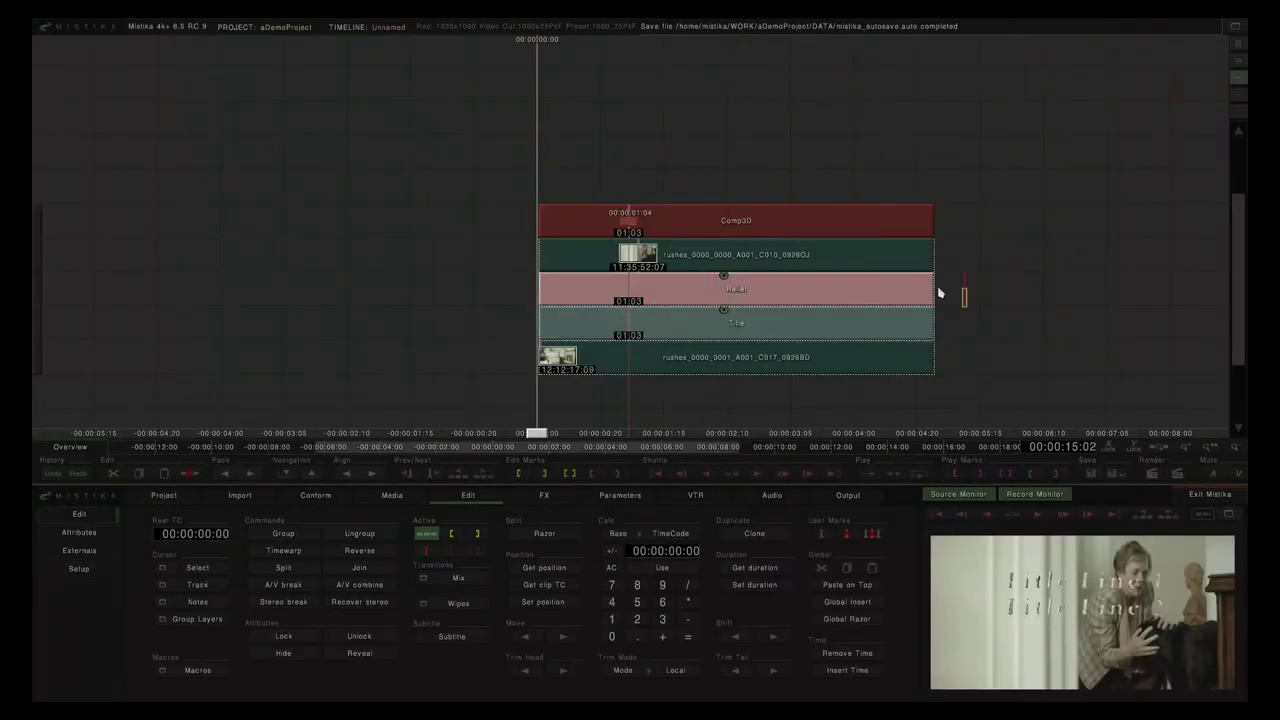
left_click(689, 325)
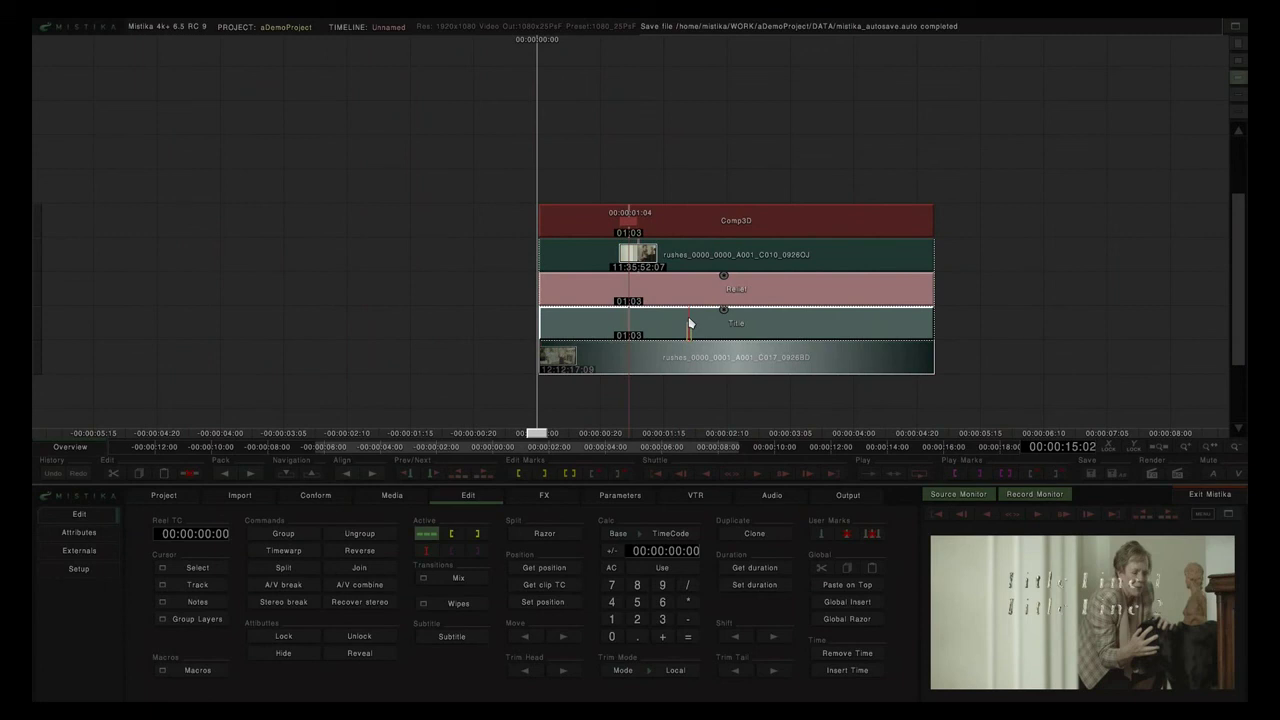